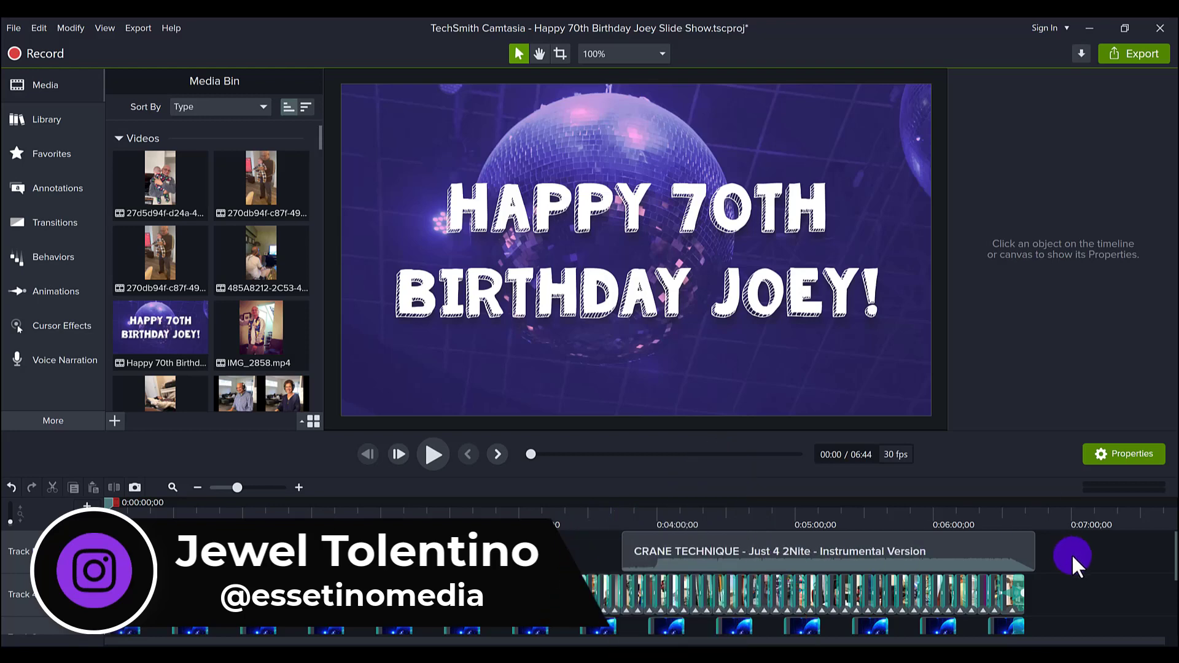
Step: Play the birthday slideshow from the beginning in the preview
scroll(1103, 581, down, 3)
scroll(1078, 585, up, 2)
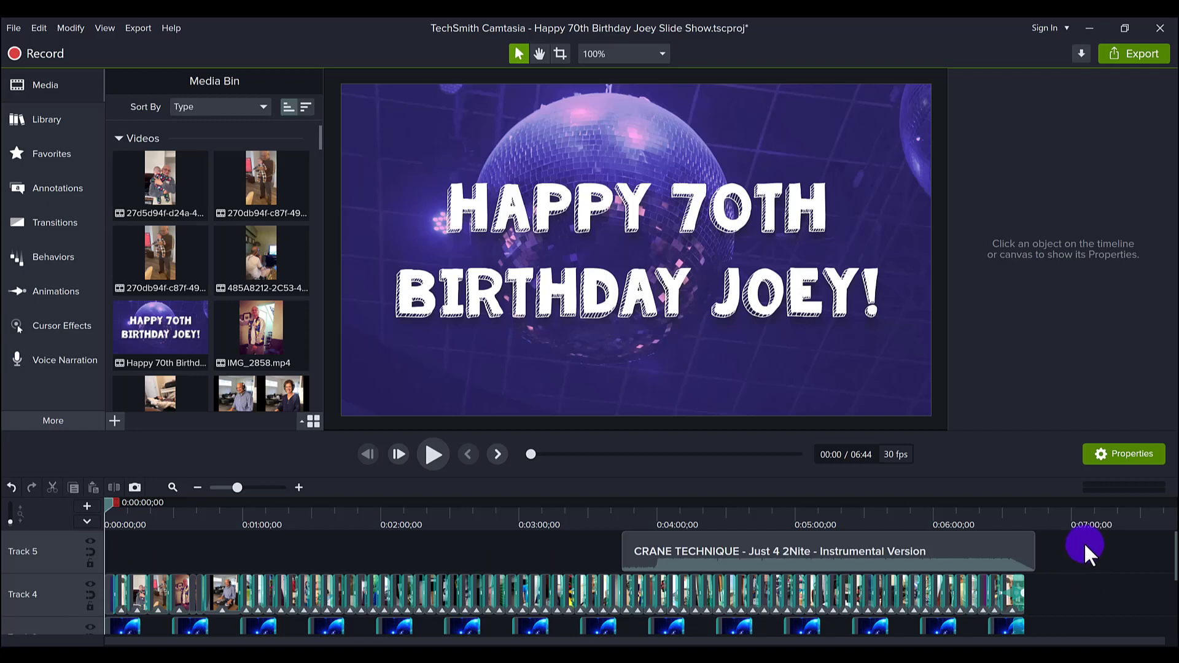
scroll(1085, 543, down, 1)
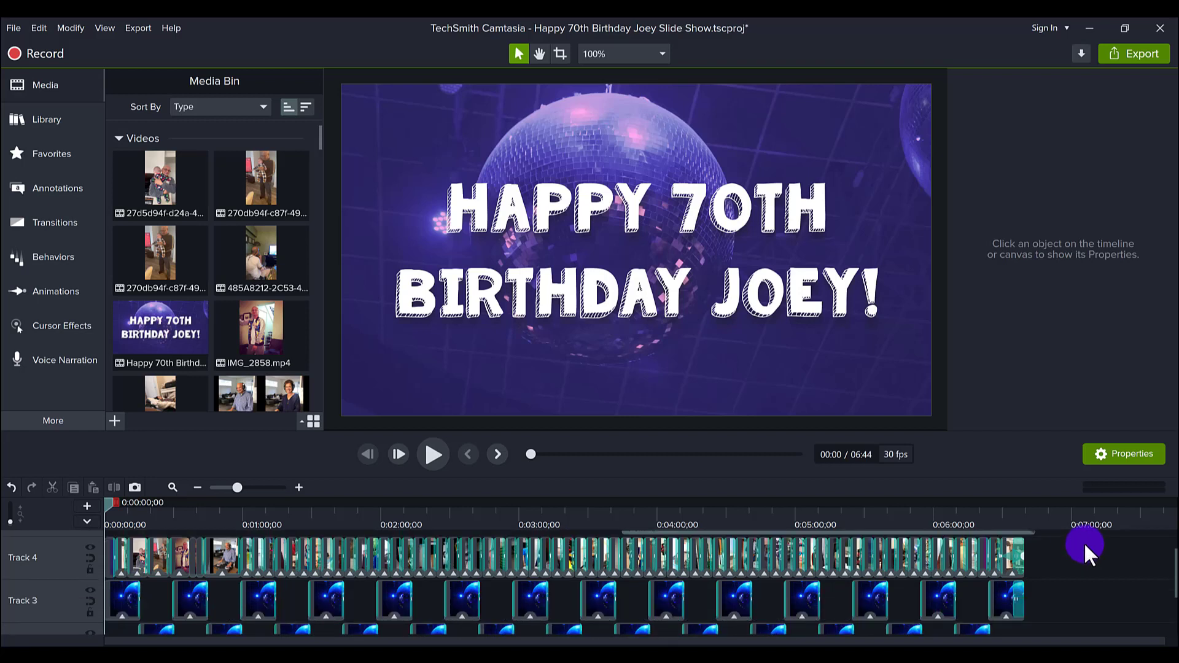
scroll(1085, 543, up, 1)
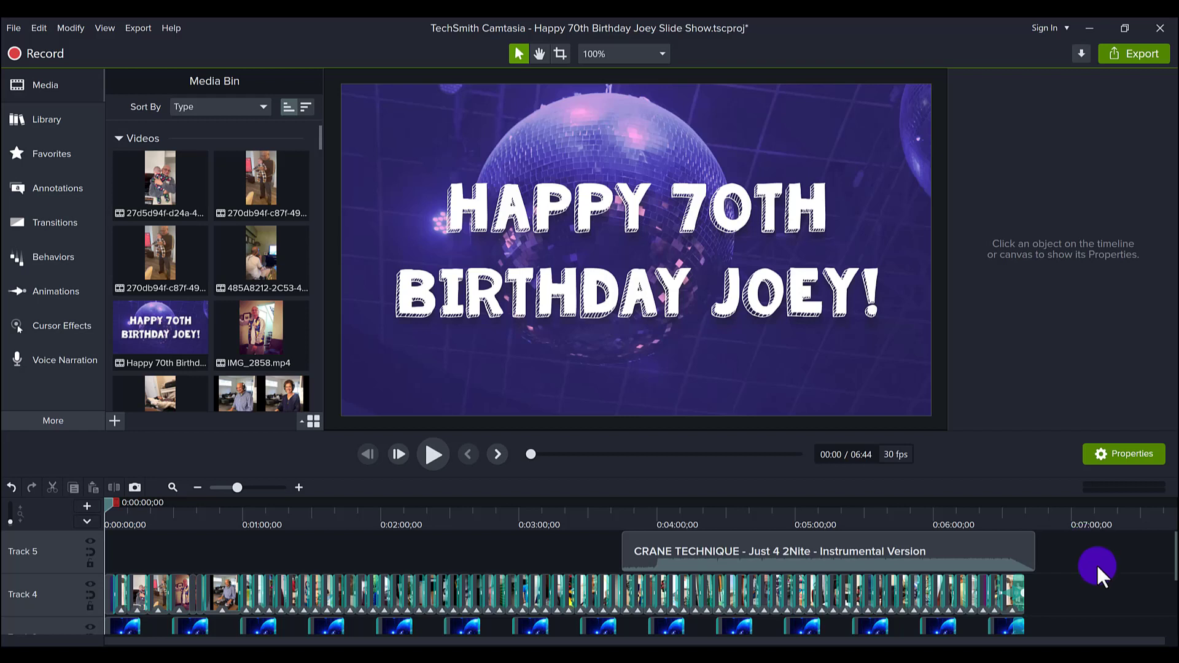
scroll(1097, 564, down, 3)
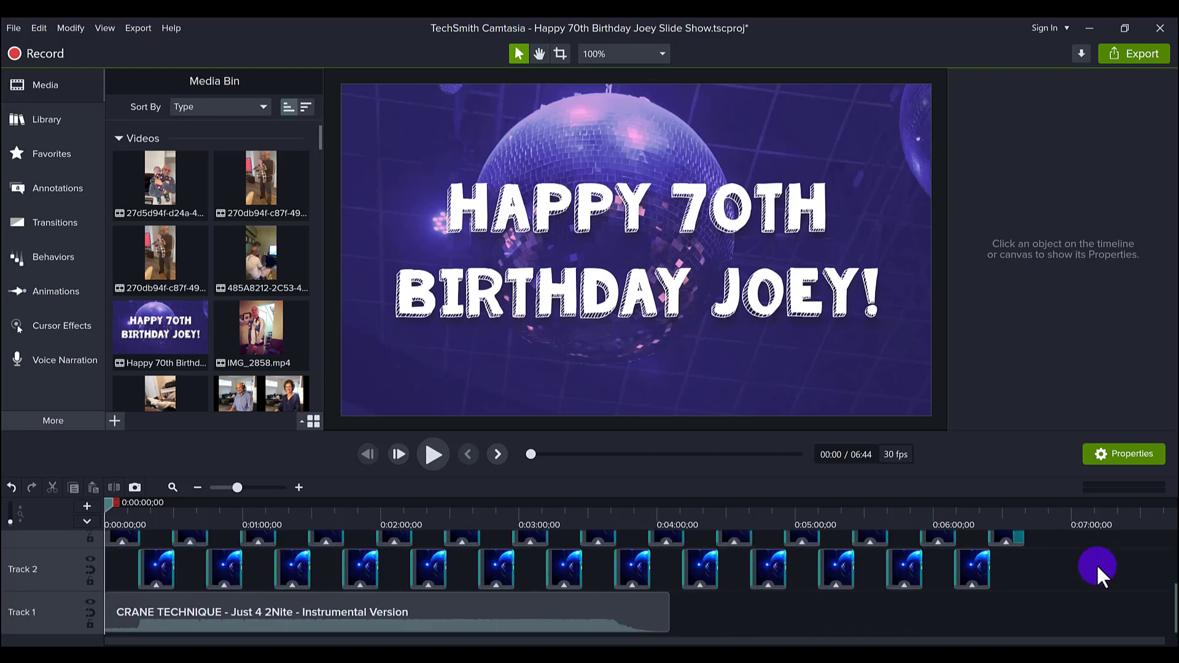
scroll(1096, 564, down, 1)
scroll(1096, 563, up, 3)
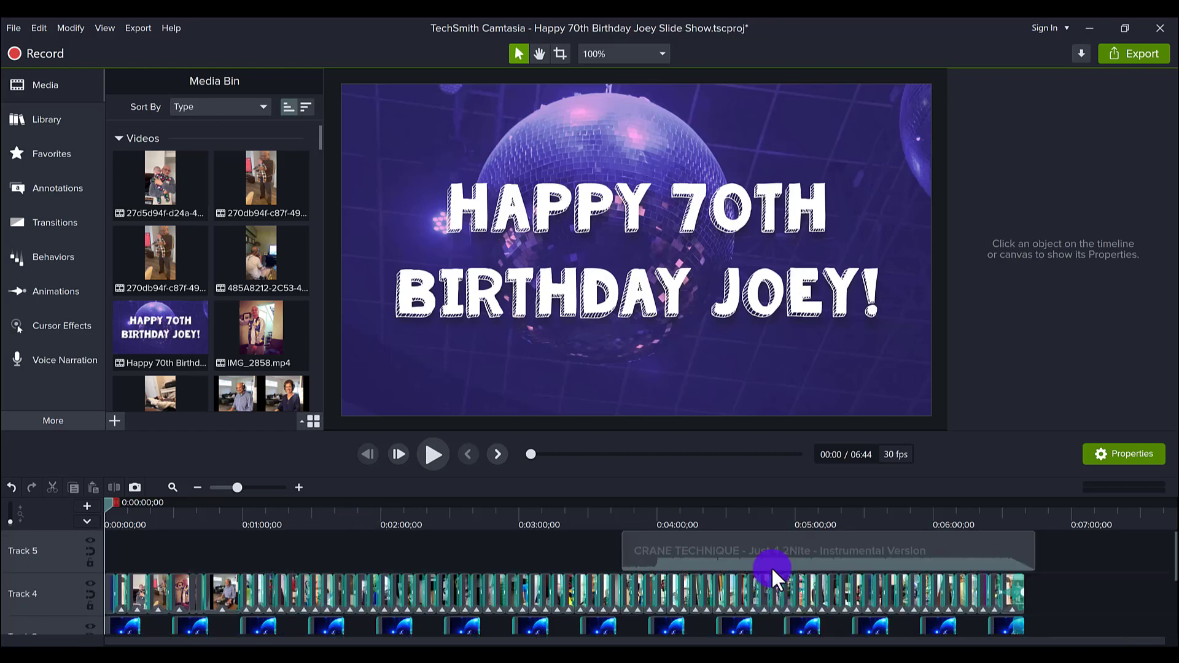
scroll(772, 567, down, 2)
scroll(921, 577, up, 1)
scroll(1082, 598, down, 2)
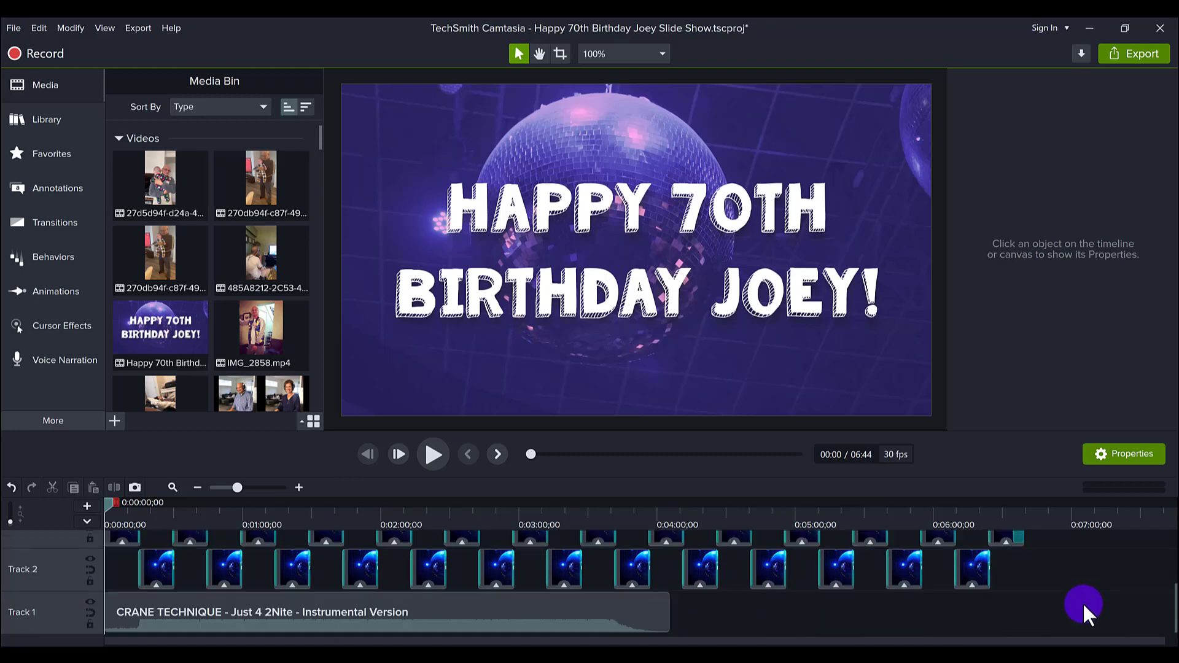
scroll(1083, 605, up, 3)
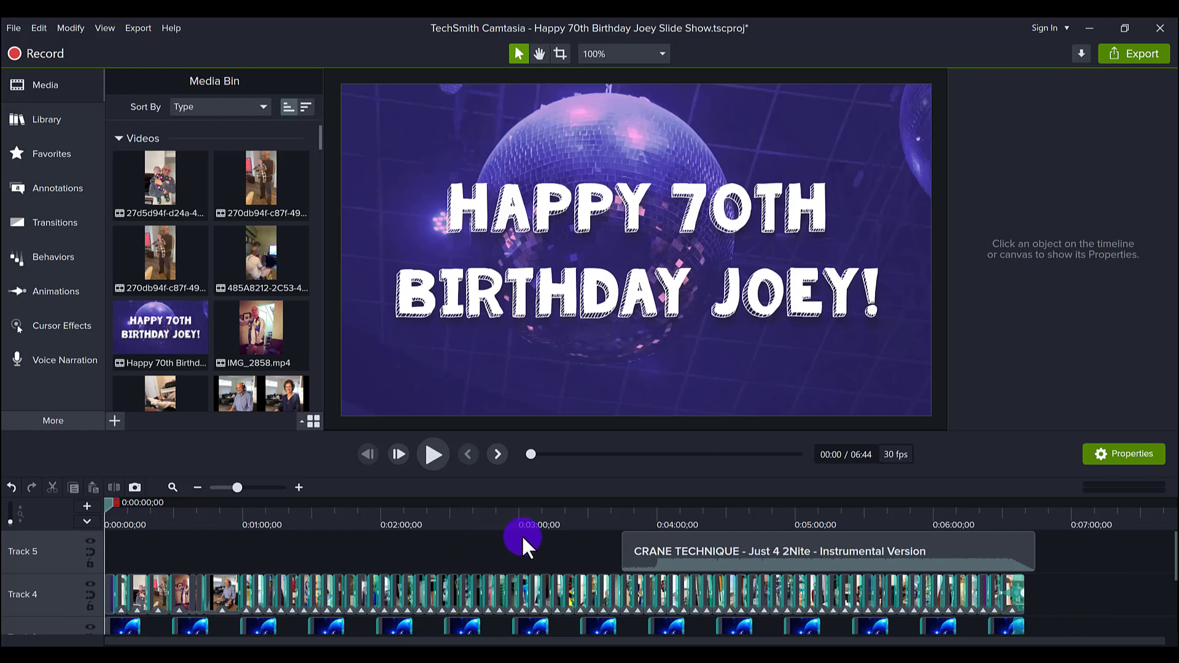
click(427, 454)
Step: Bring up the options for importing more media, then dismiss them
scroll(329, 579, down, 5)
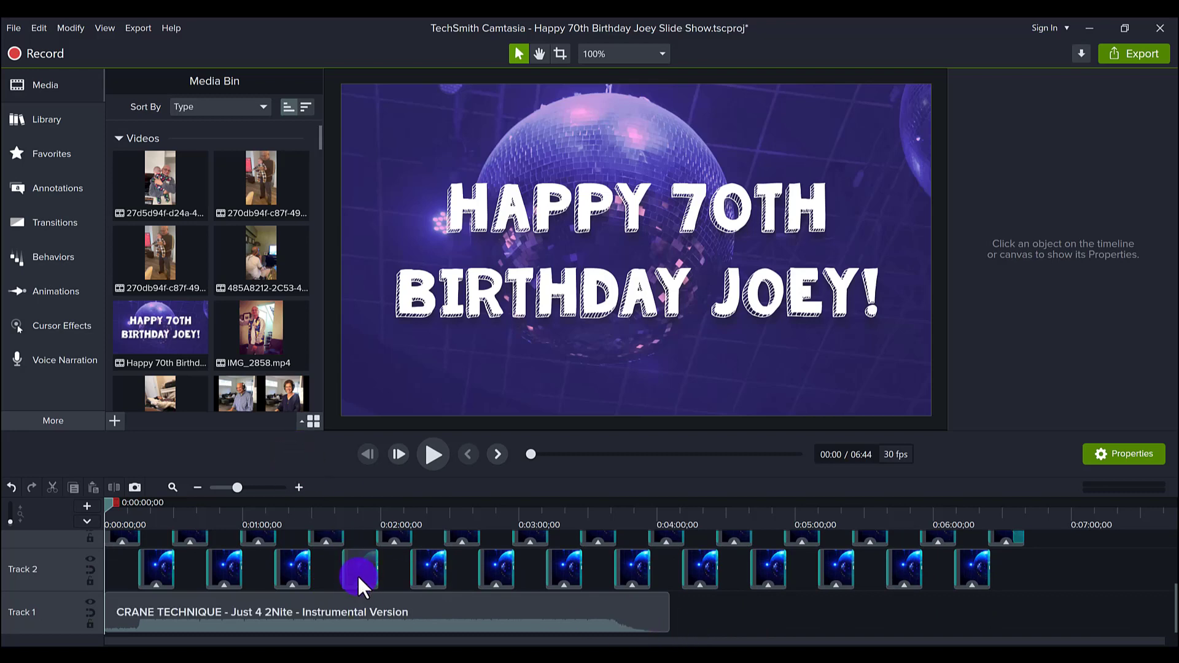
scroll(358, 575, up, 5)
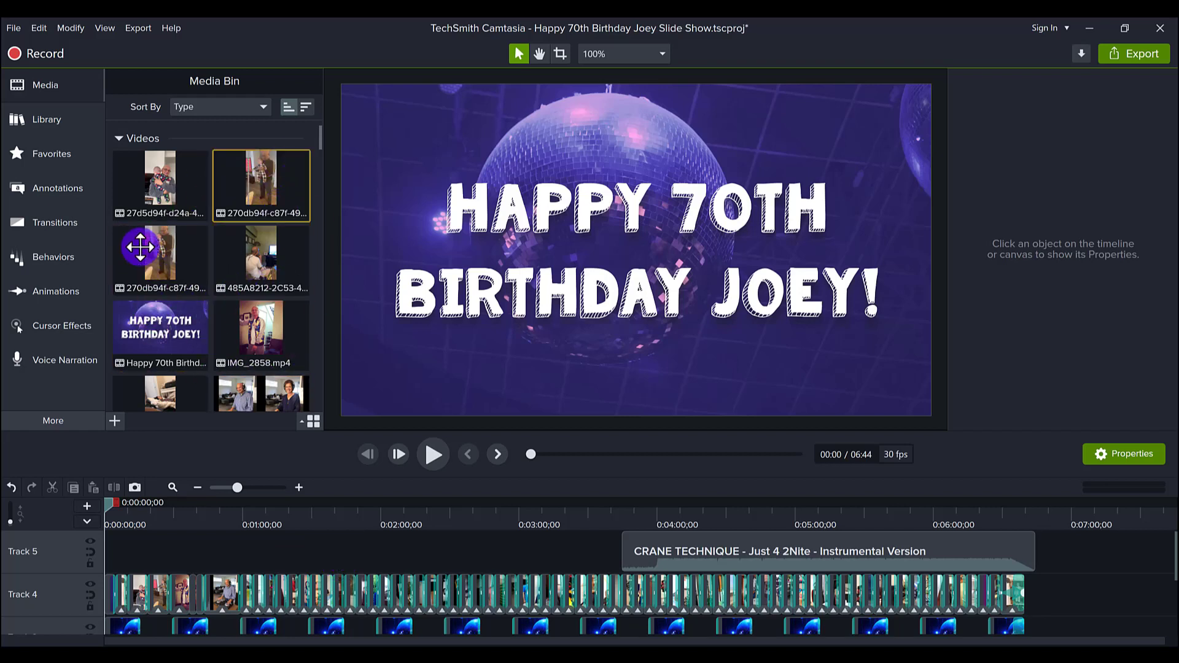
scroll(233, 310, down, 1)
scroll(233, 308, down, 10)
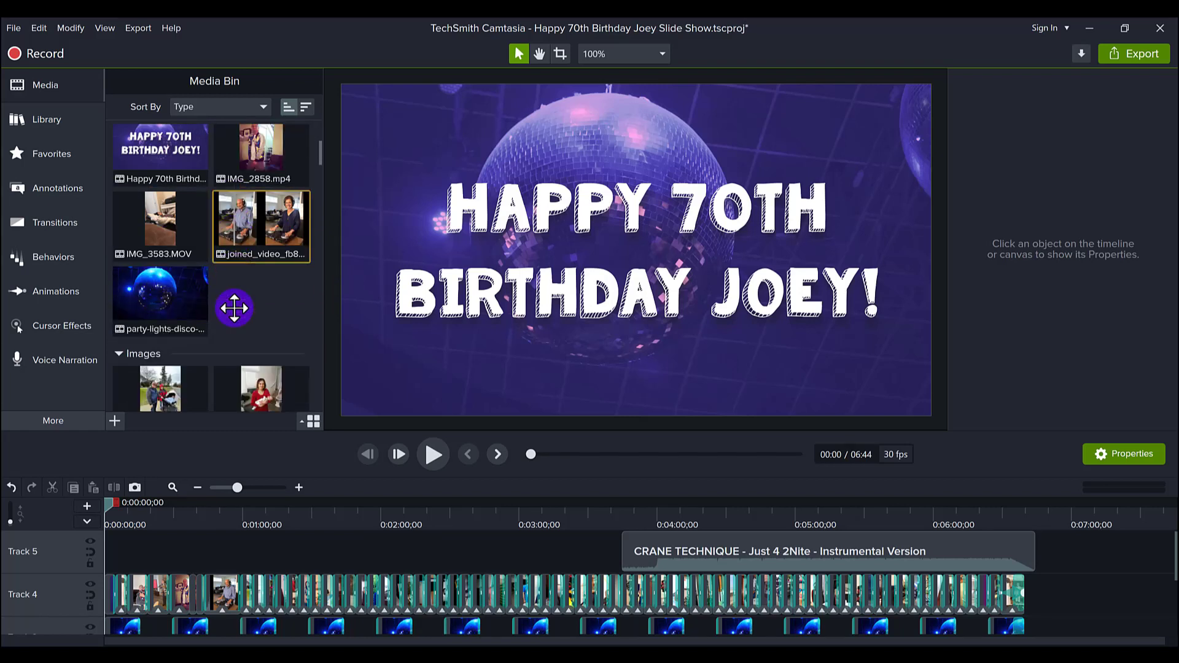
click(110, 418)
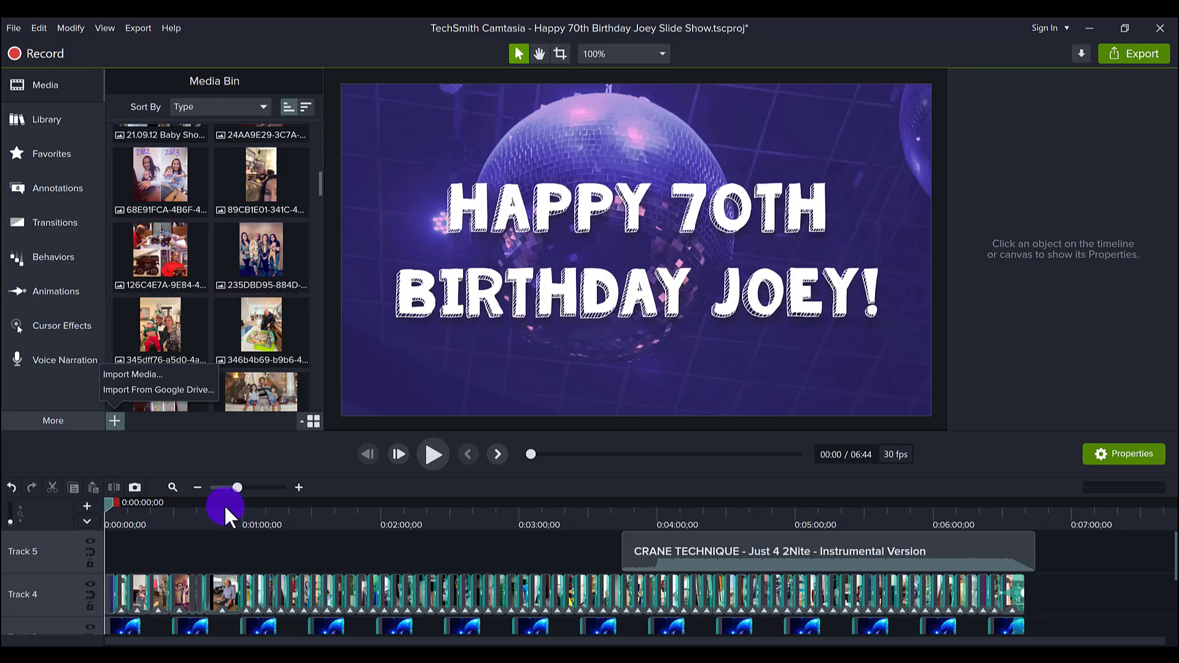
click(212, 542)
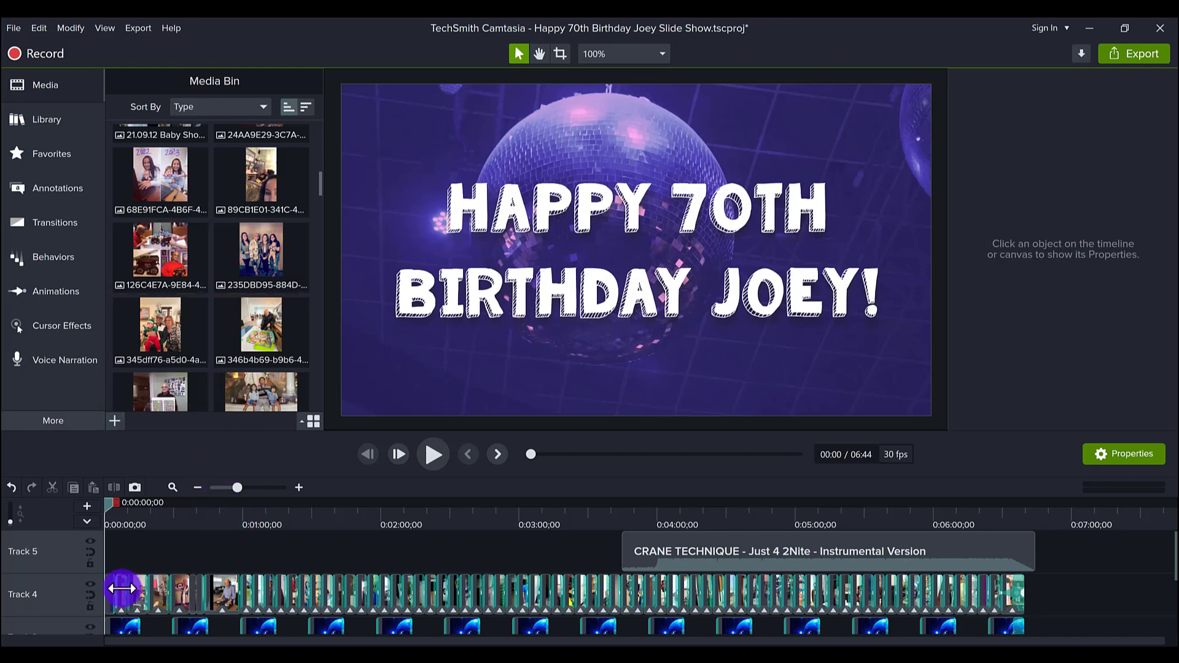
Step: Scrub past the title and old boy photo to the fountain photo at 1:47
drag(203, 513, 116, 496)
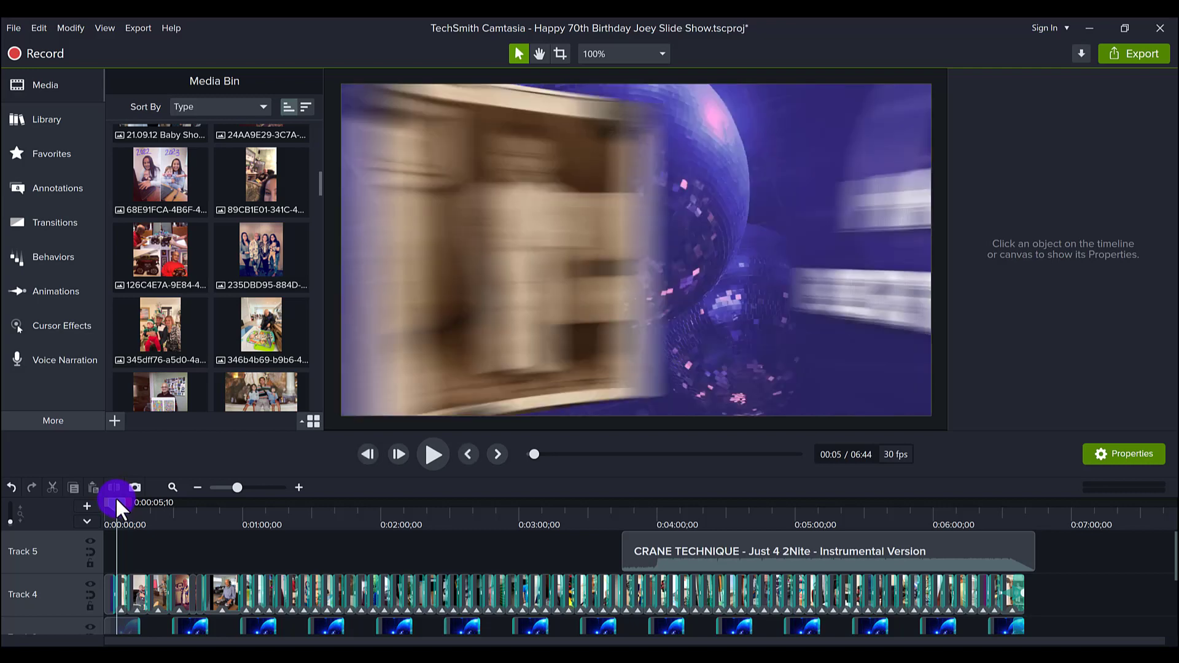
drag(116, 499, 120, 504)
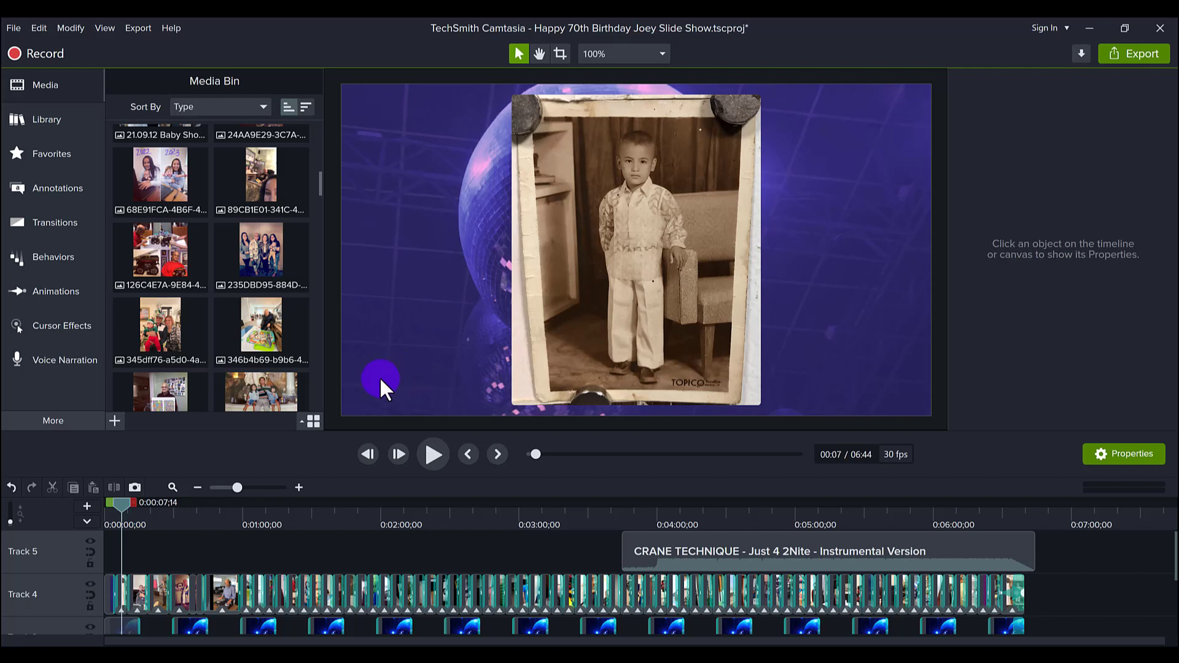
drag(131, 518, 352, 532)
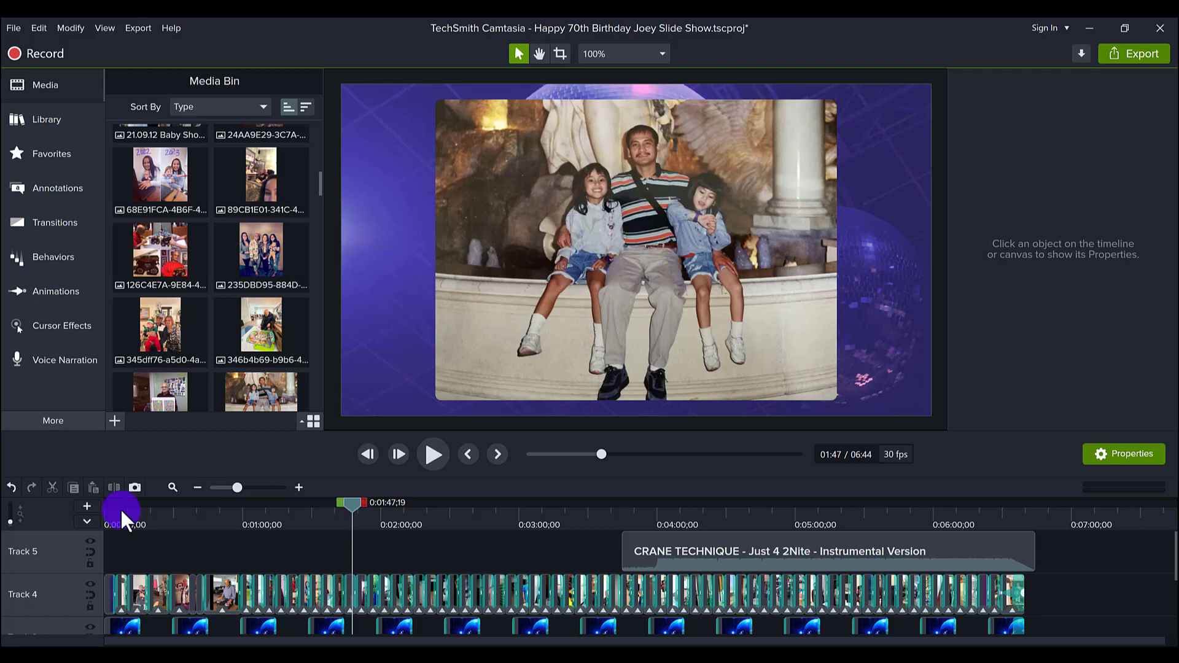
Step: Select and deselect a Media Bin photo, then return the playhead to about 0:02 on the title
scroll(184, 326, down, 4)
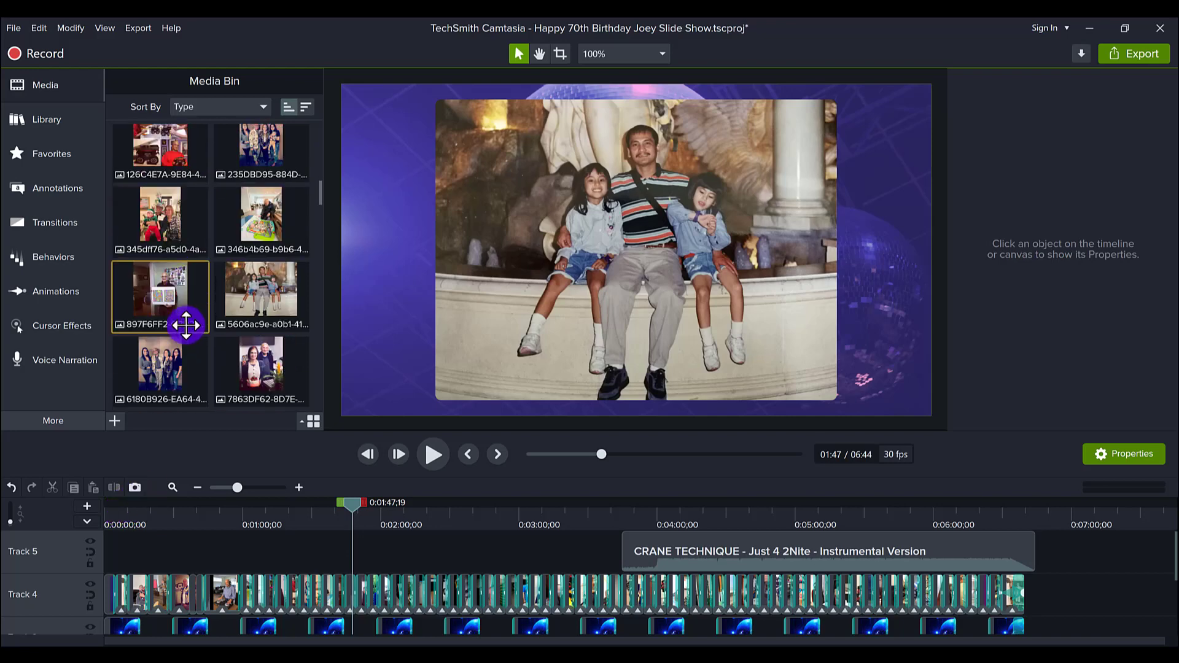
click(181, 362)
click(188, 549)
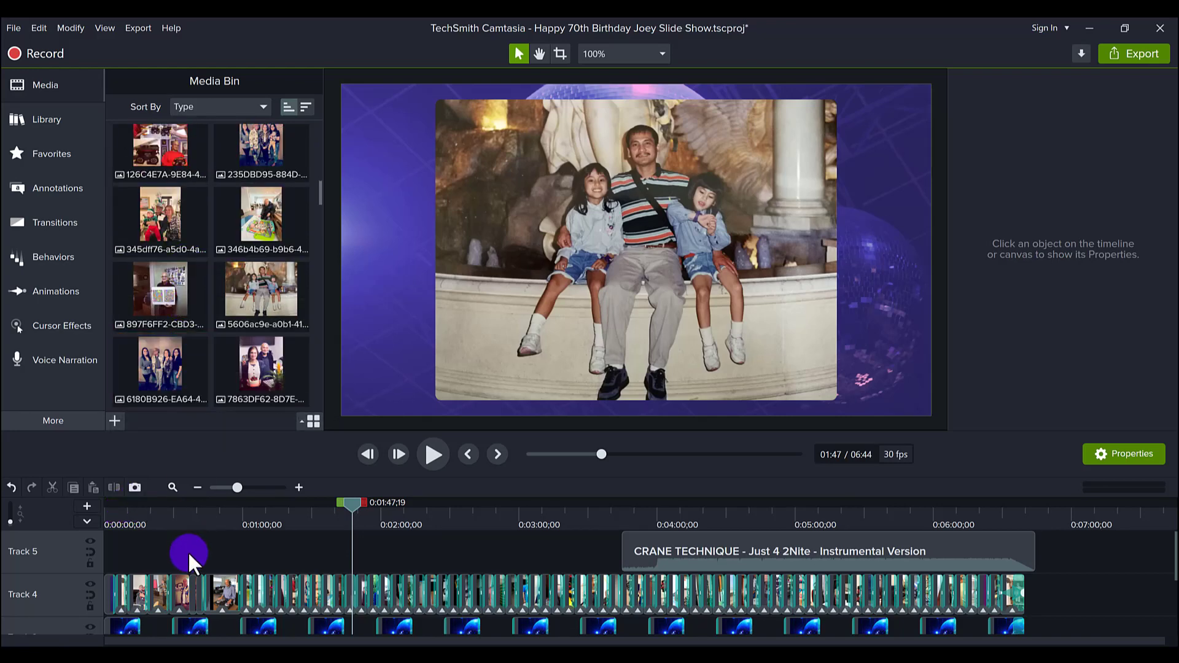
scroll(188, 551, down, 3)
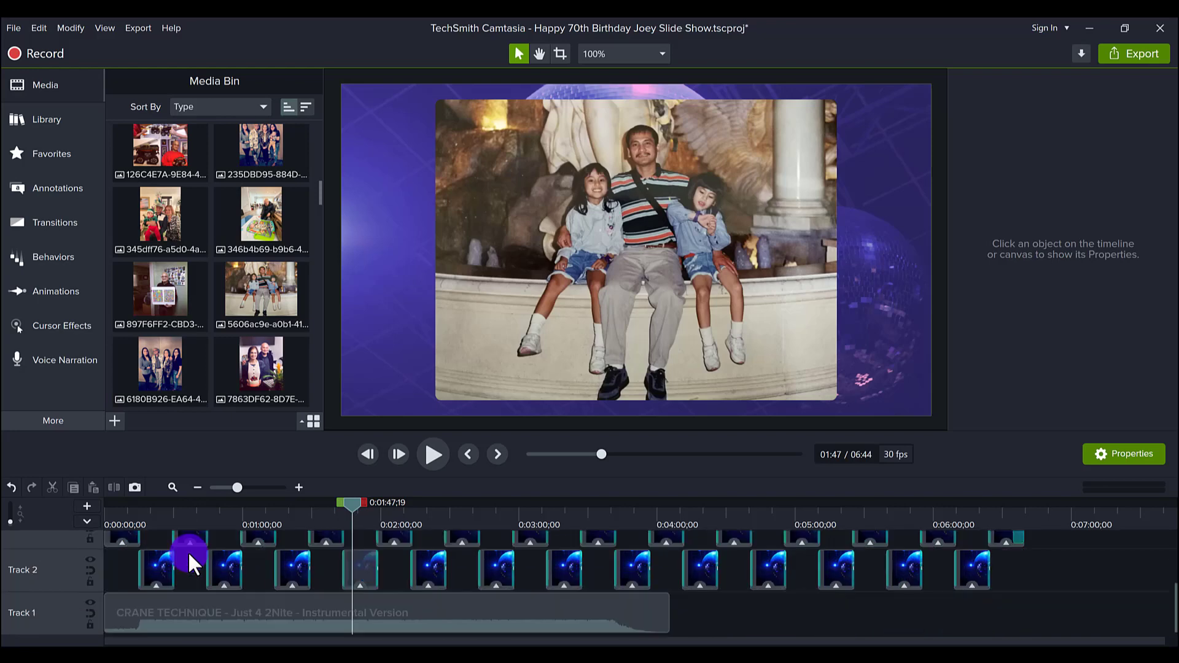
click(111, 511)
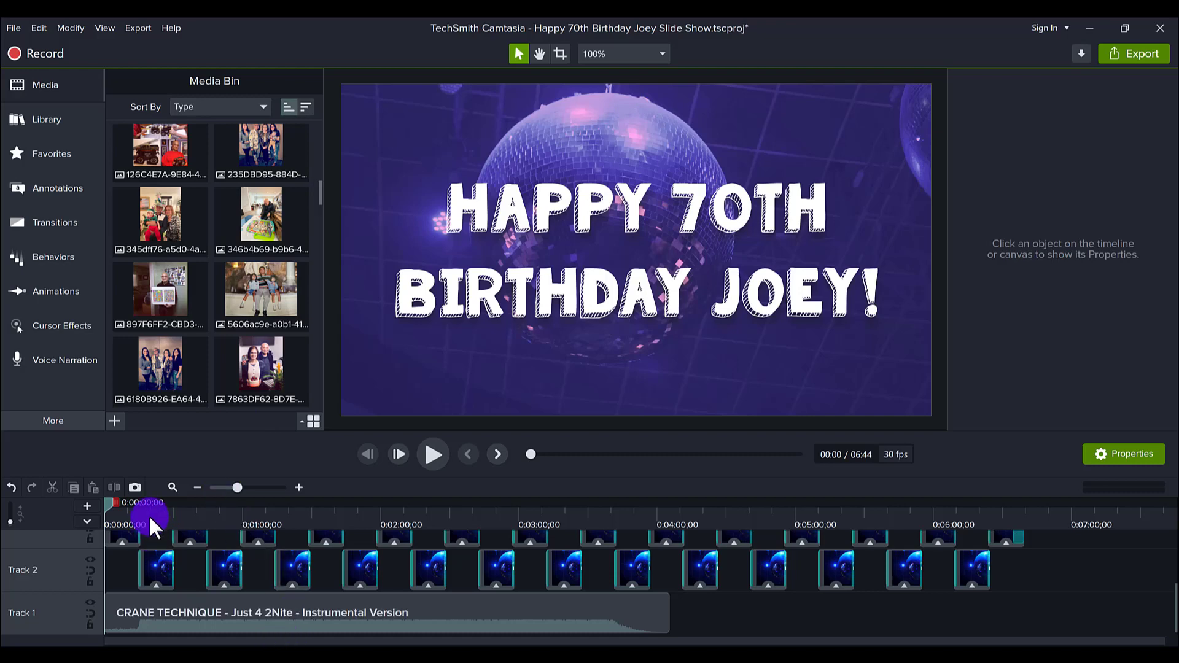
click(111, 505)
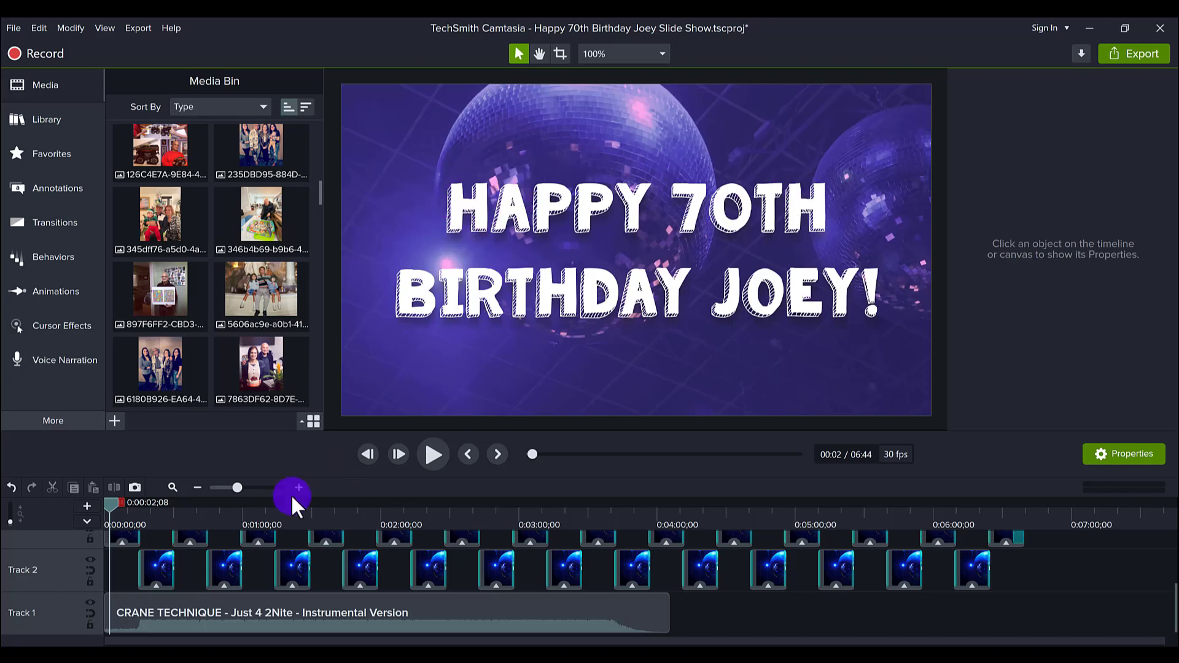
Step: Scrub through slides around 0:22, 1:07 and 1:19, then settle at 0:20 on the man-and-baby photo
scroll(147, 527, up, 1)
mouse_move(148, 514)
mouse_down()
mouse_move(136, 511)
mouse_move(155, 510)
mouse_up()
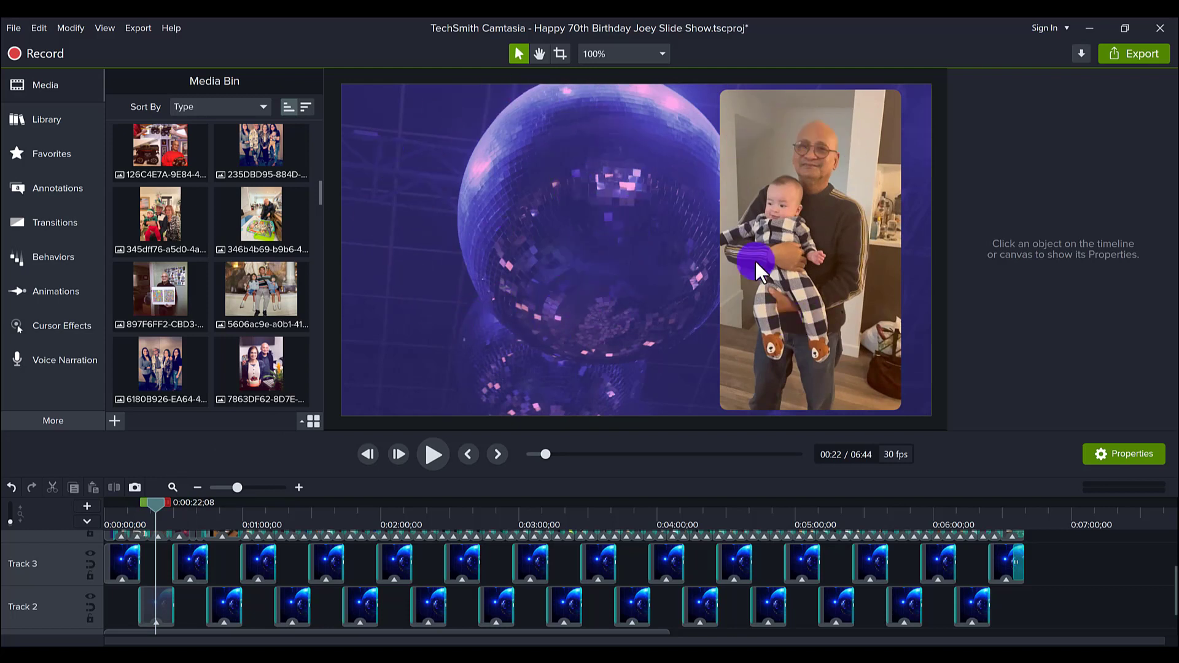
click(260, 519)
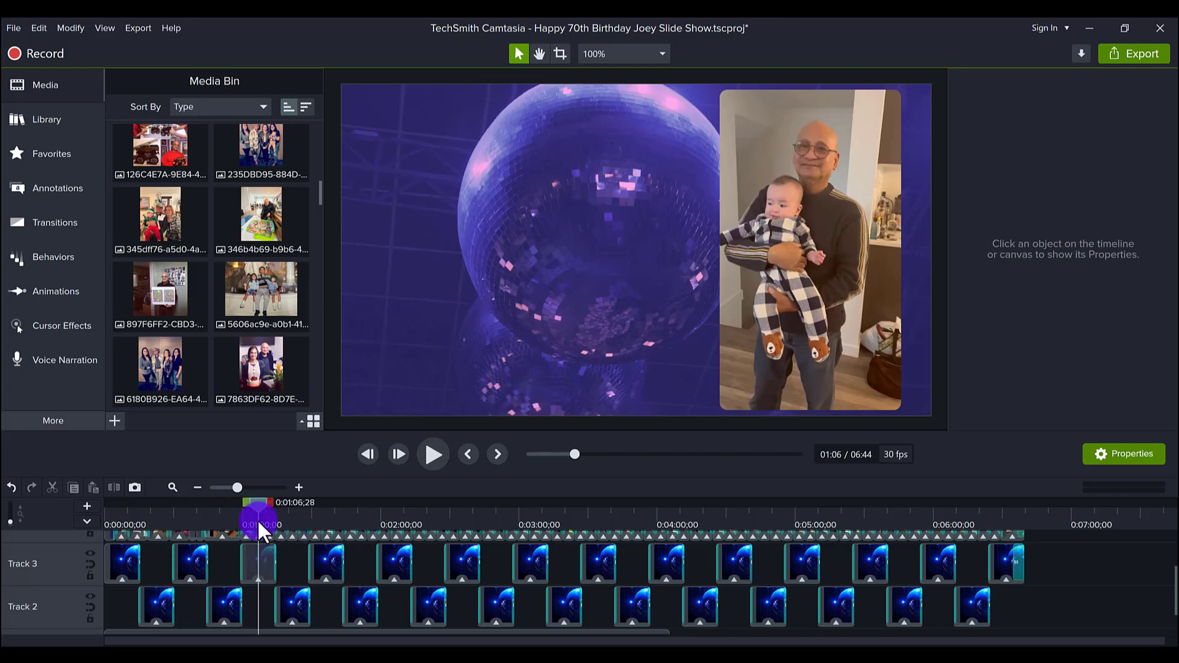
drag(261, 519, 290, 522)
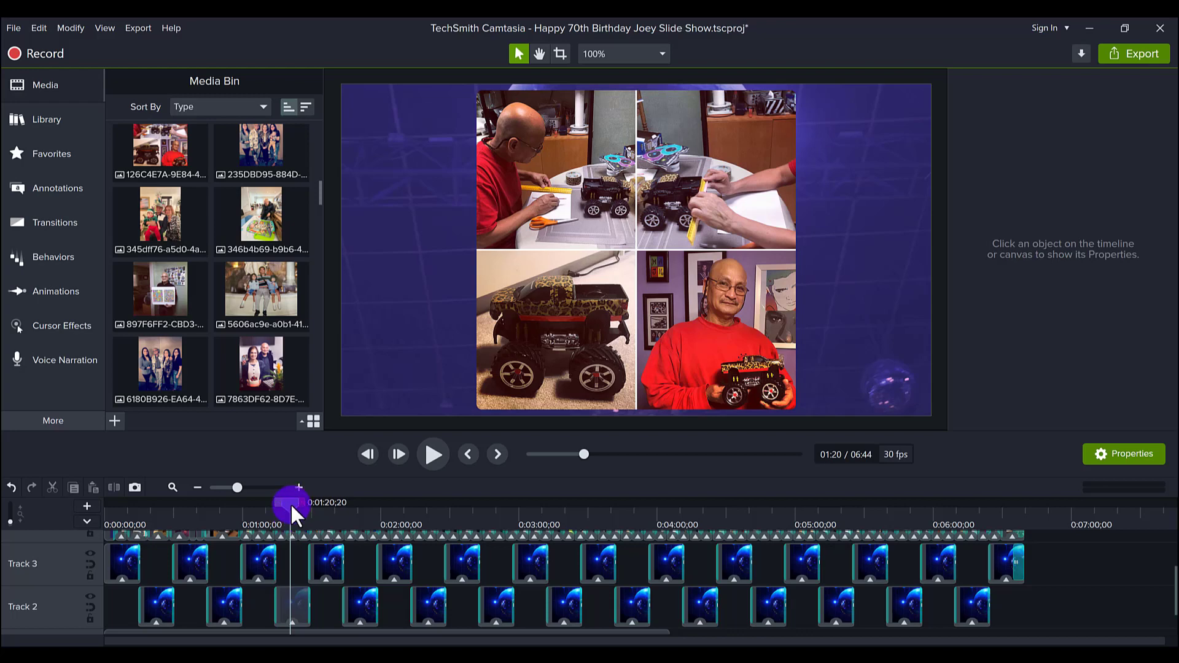
click(253, 511)
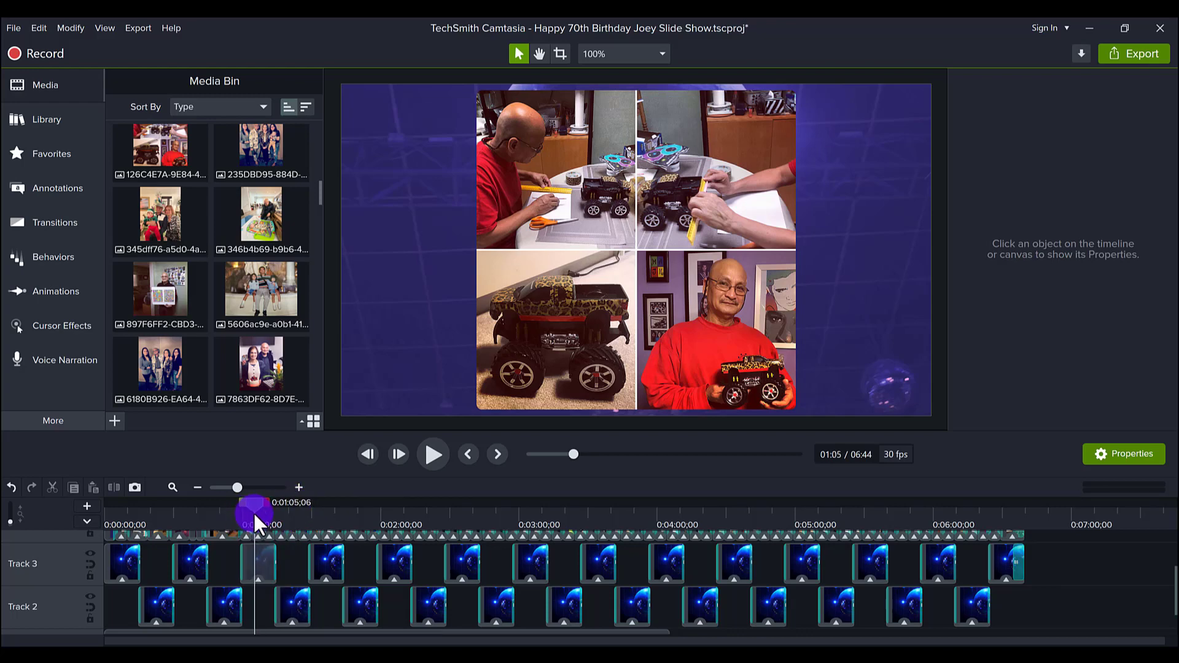
drag(253, 511, 271, 513)
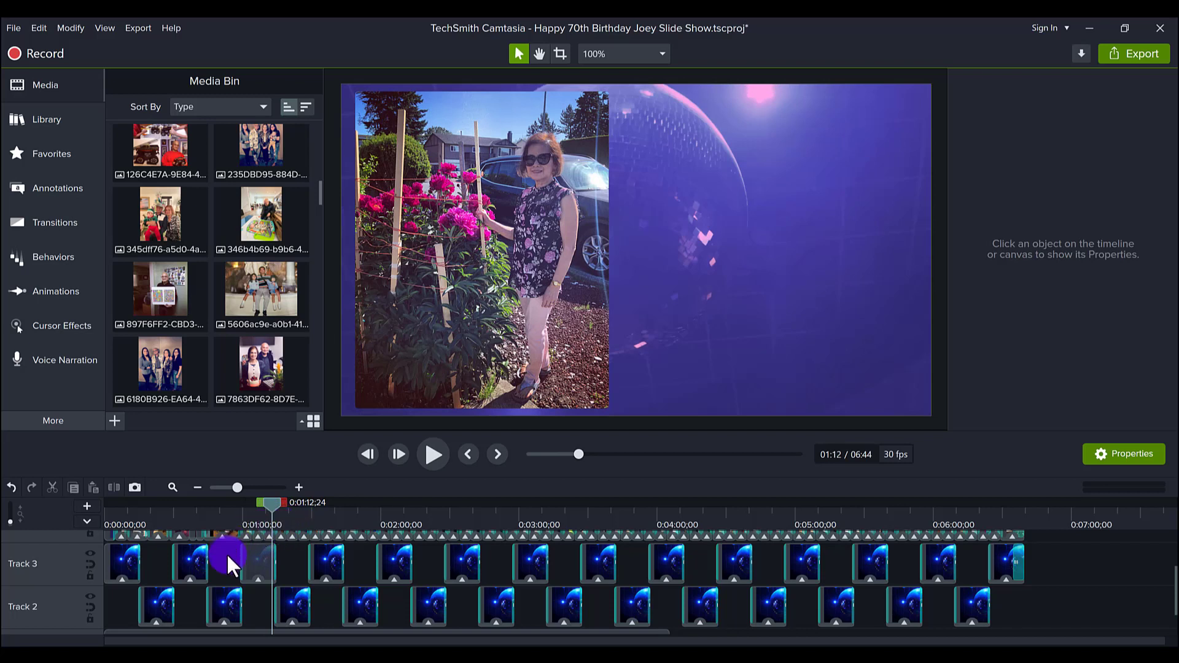
scroll(230, 559, down, 1)
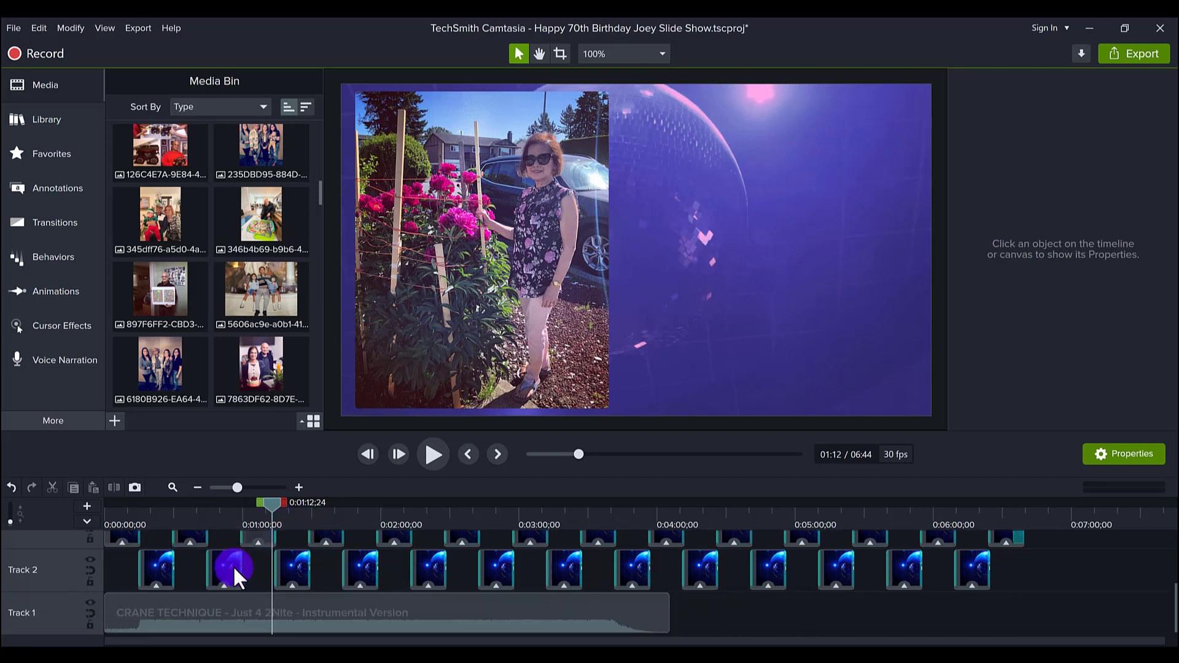
click(147, 519)
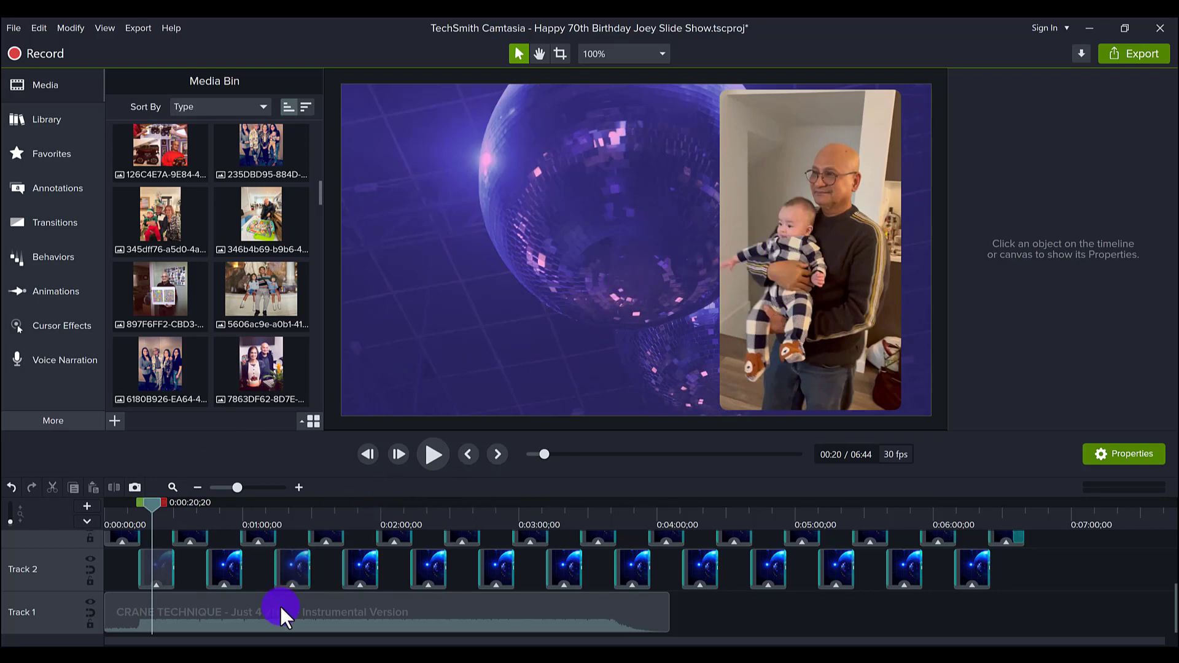
Step: Select the music clip to view its audio settings, then play and pause the slideshow
click(257, 614)
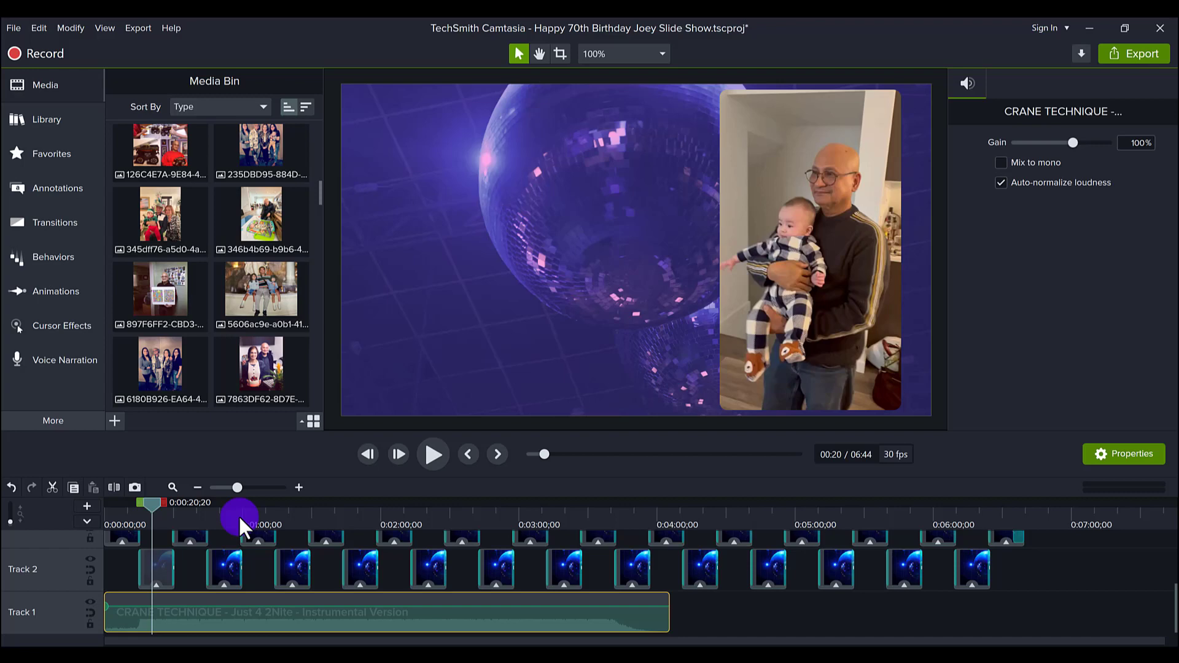
click(433, 458)
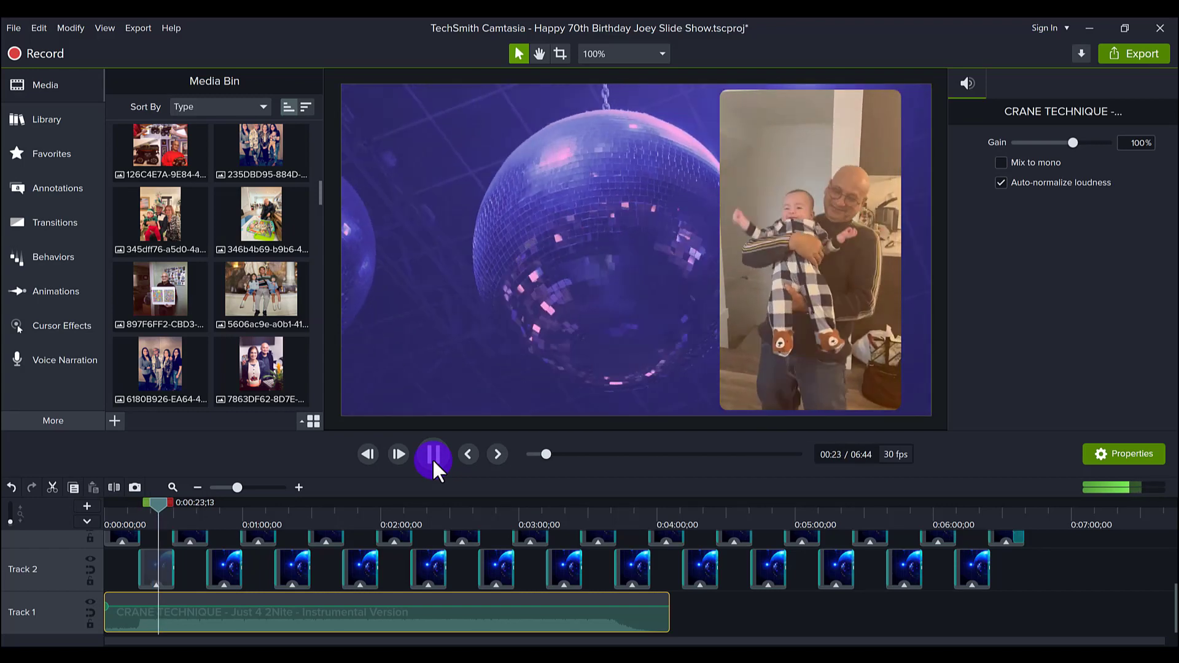
click(433, 458)
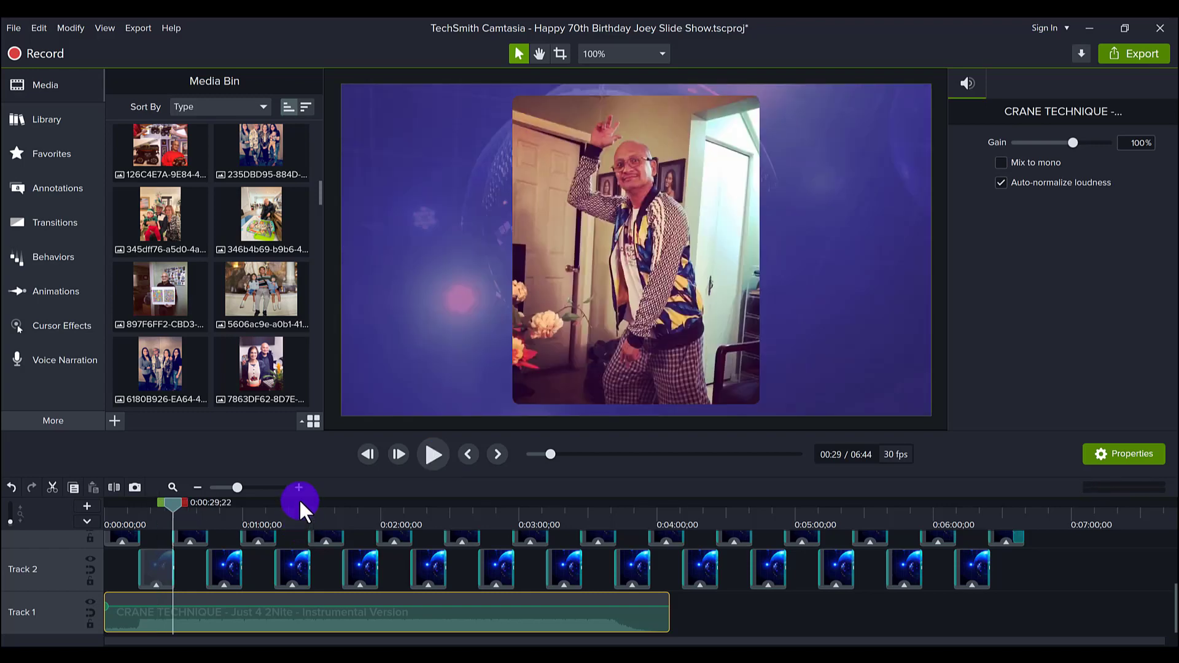
Step: Jump to 1:20 and scroll up to the second CRANE TECHNIQUE clip on Track 5
click(288, 516)
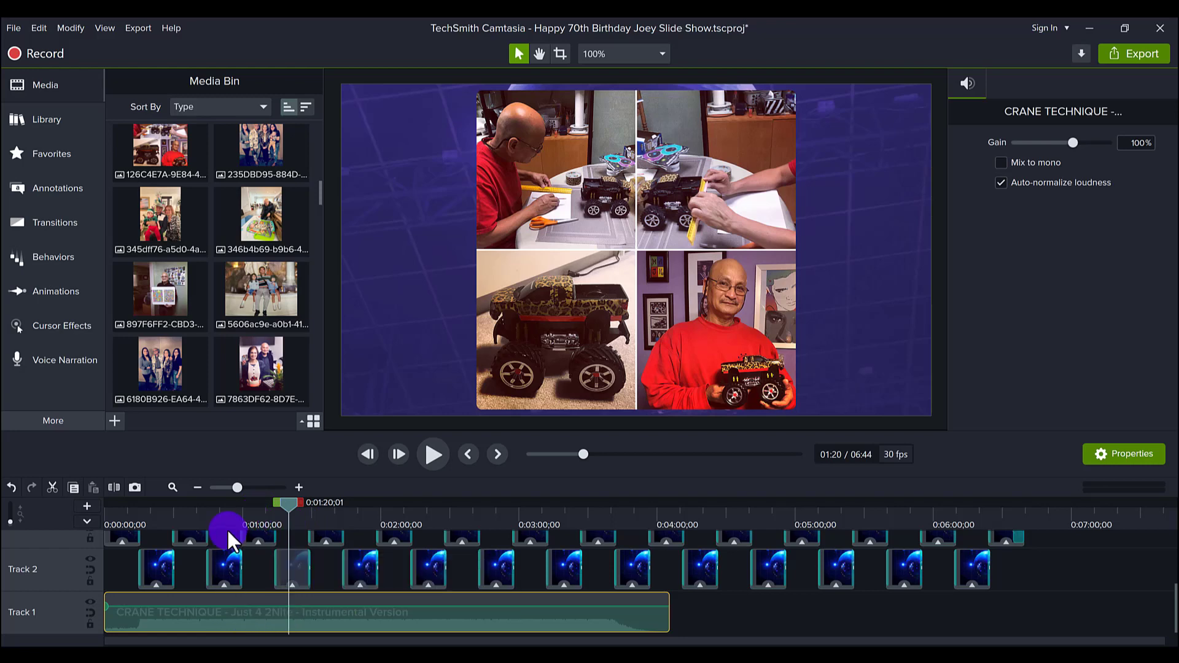
scroll(233, 569, up, 2)
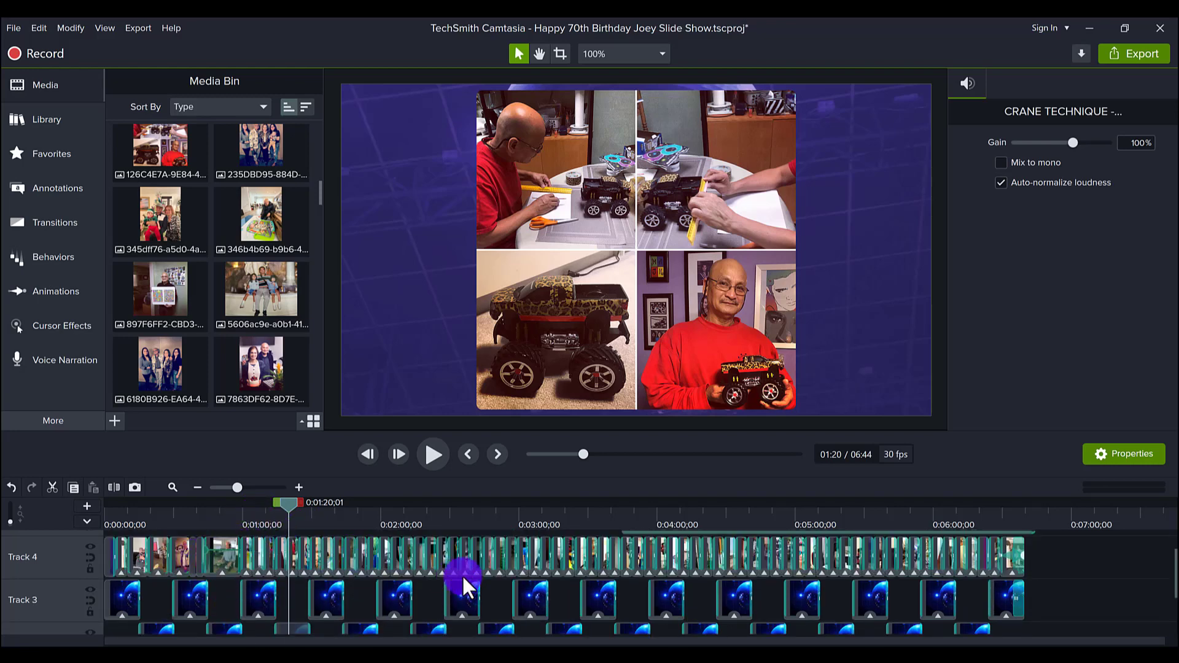
scroll(462, 576, up, 1)
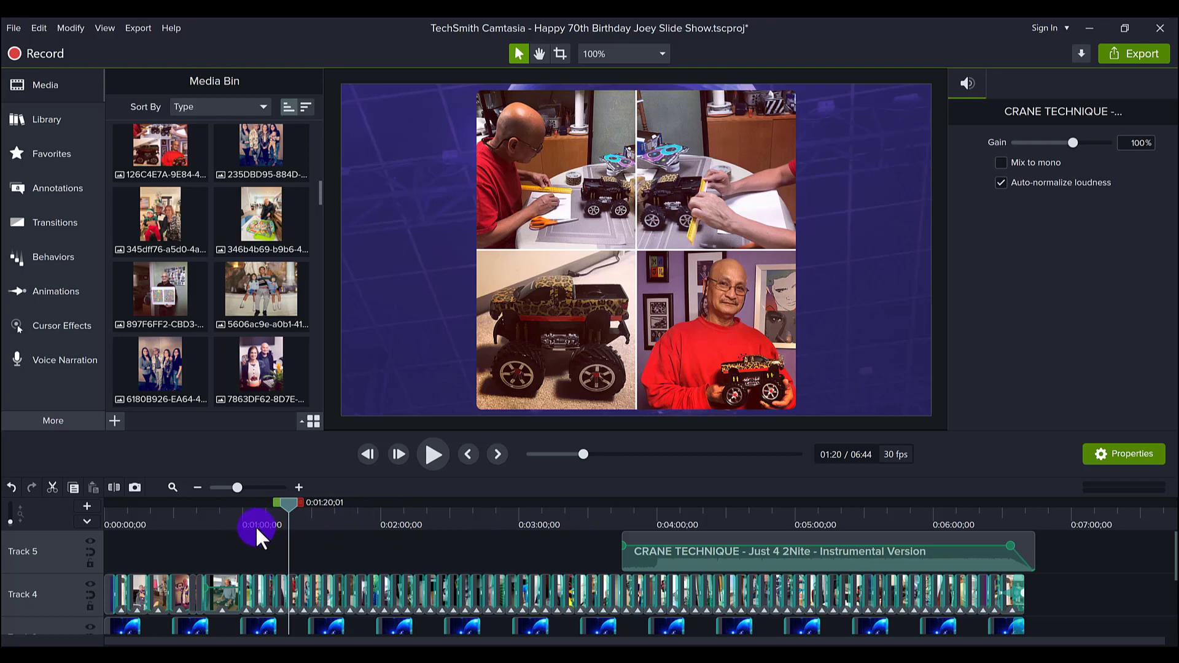
Step: Return to 0:00 and zoom the timeline in three levels on the opening clips
drag(245, 527, 71, 542)
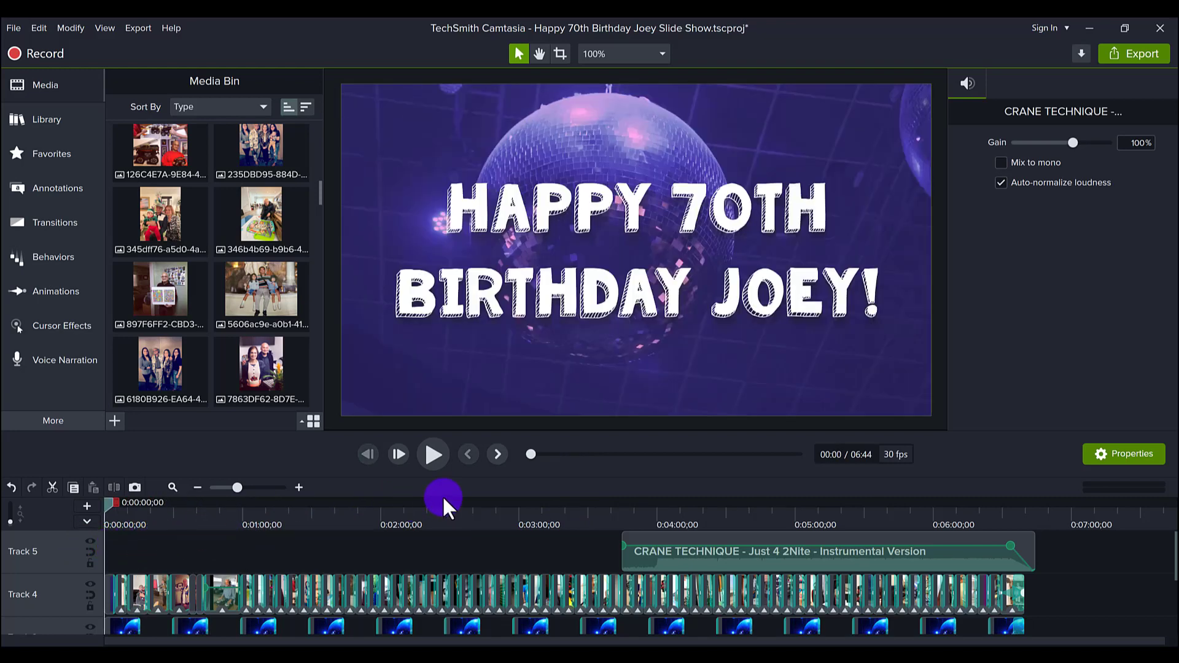
click(298, 487)
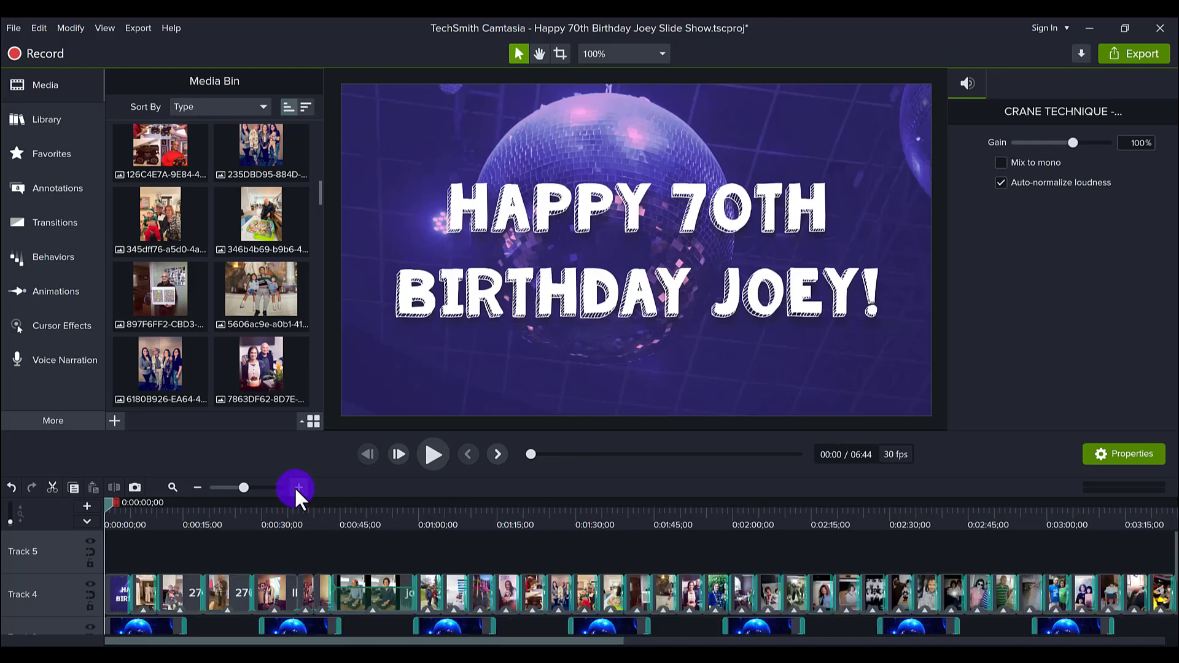
click(298, 488)
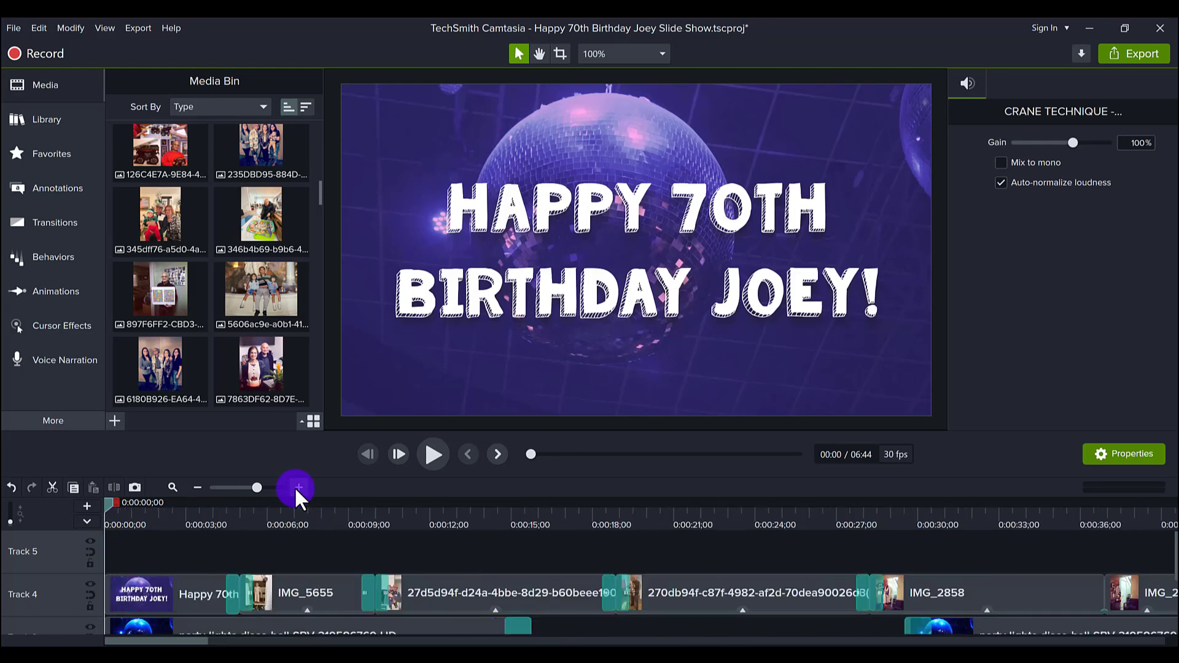
click(298, 488)
scroll(355, 603, down, 3)
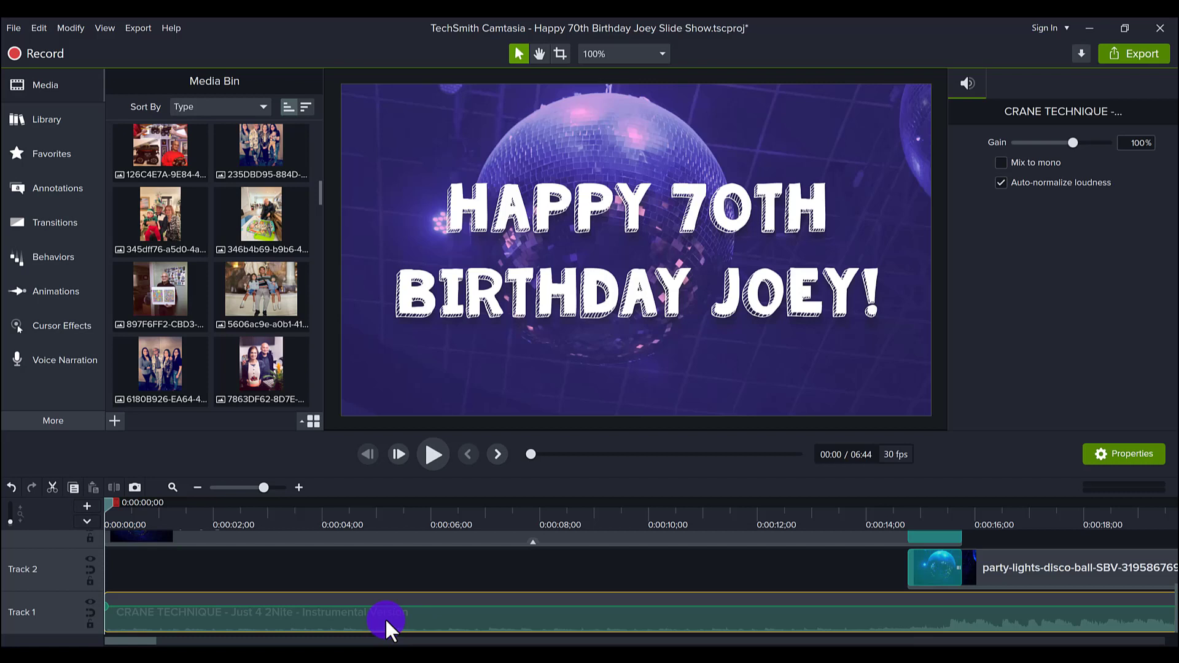
scroll(385, 617, up, 2)
scroll(385, 618, down, 1)
scroll(385, 617, down, 1)
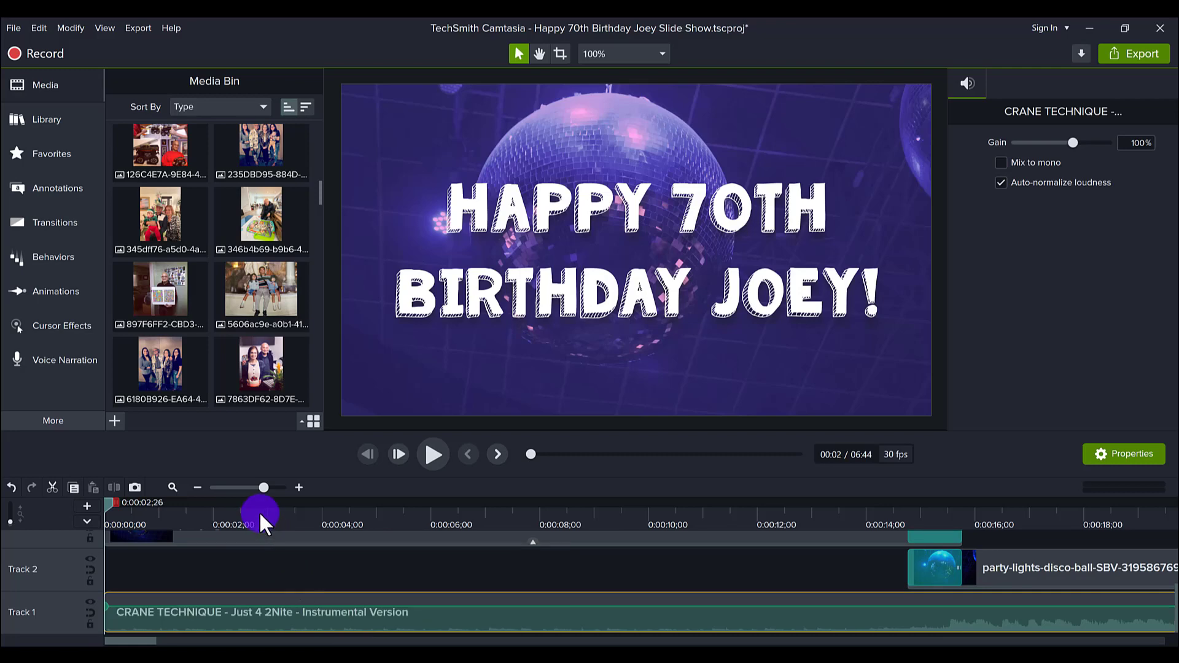
Step: Move the playhead past 0:02 to the old boyhood photo at 0:06
mouse_move(259, 511)
mouse_down()
mouse_move(273, 511)
mouse_move(247, 513)
mouse_up()
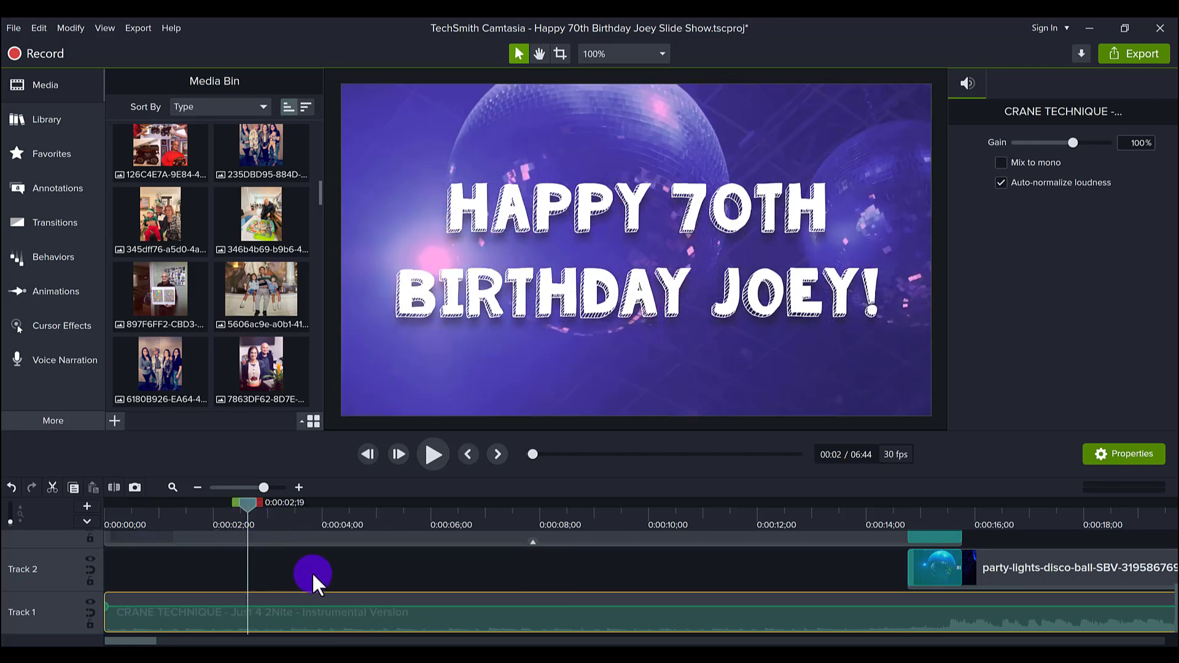
scroll(312, 573, up, 2)
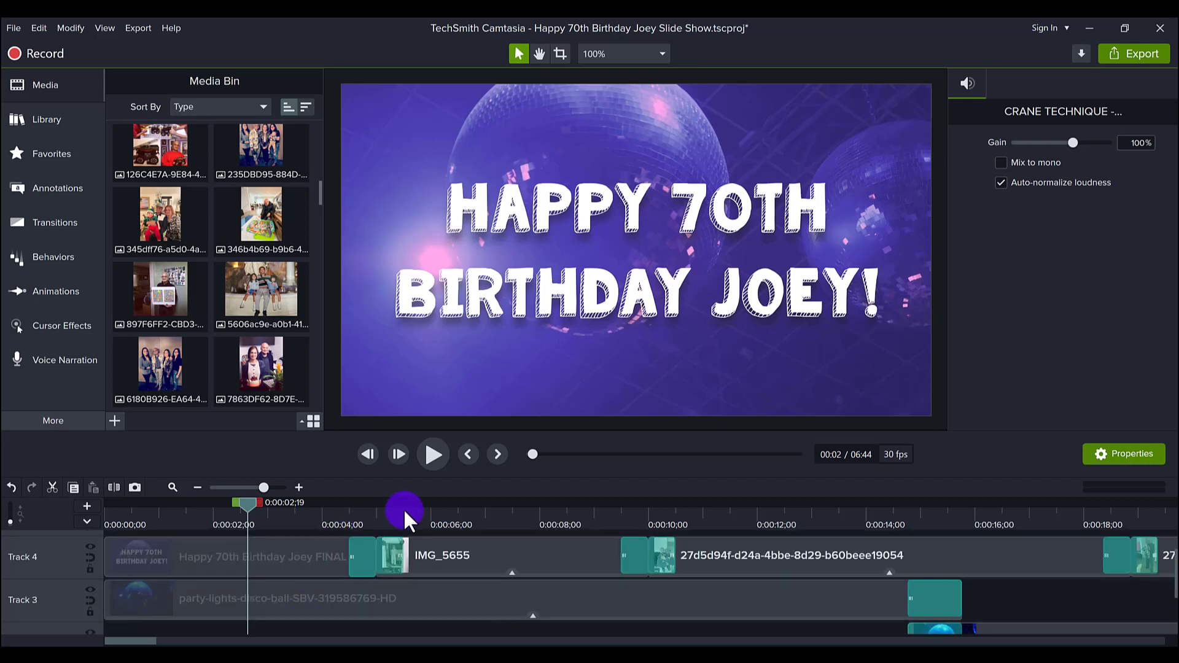
click(432, 520)
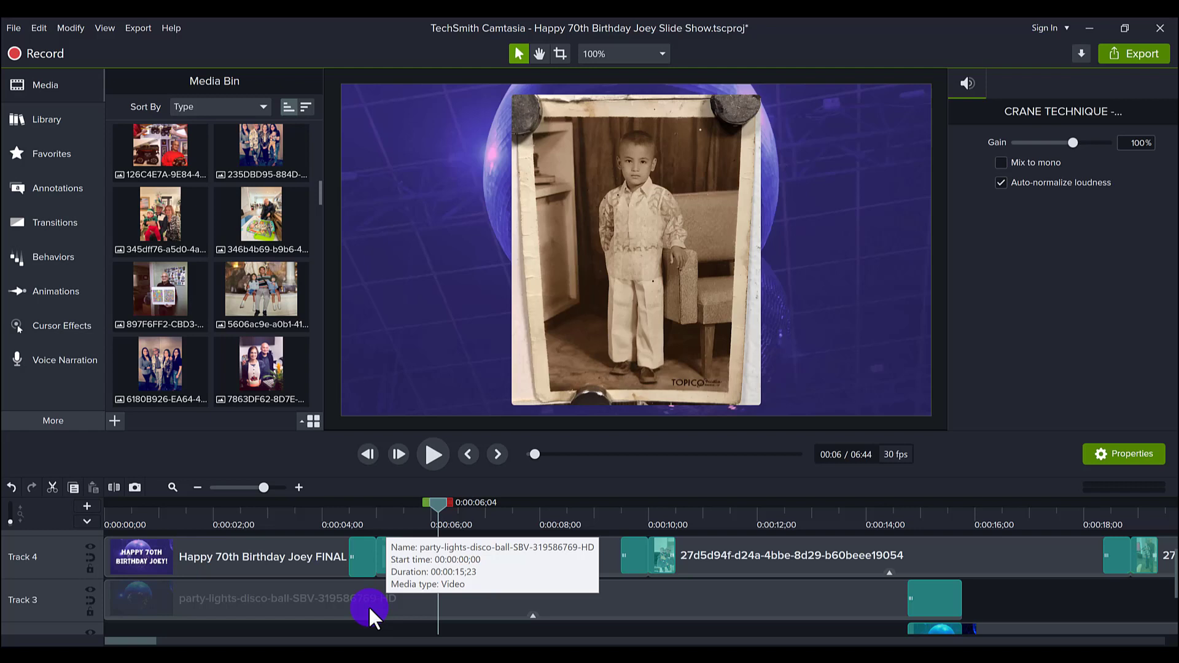
Step: Select the Track 3 disco-ball clip to view its pink Color Tint, then scrub to about 0:07
scroll(367, 600, down, 2)
scroll(368, 601, up, 1)
click(351, 570)
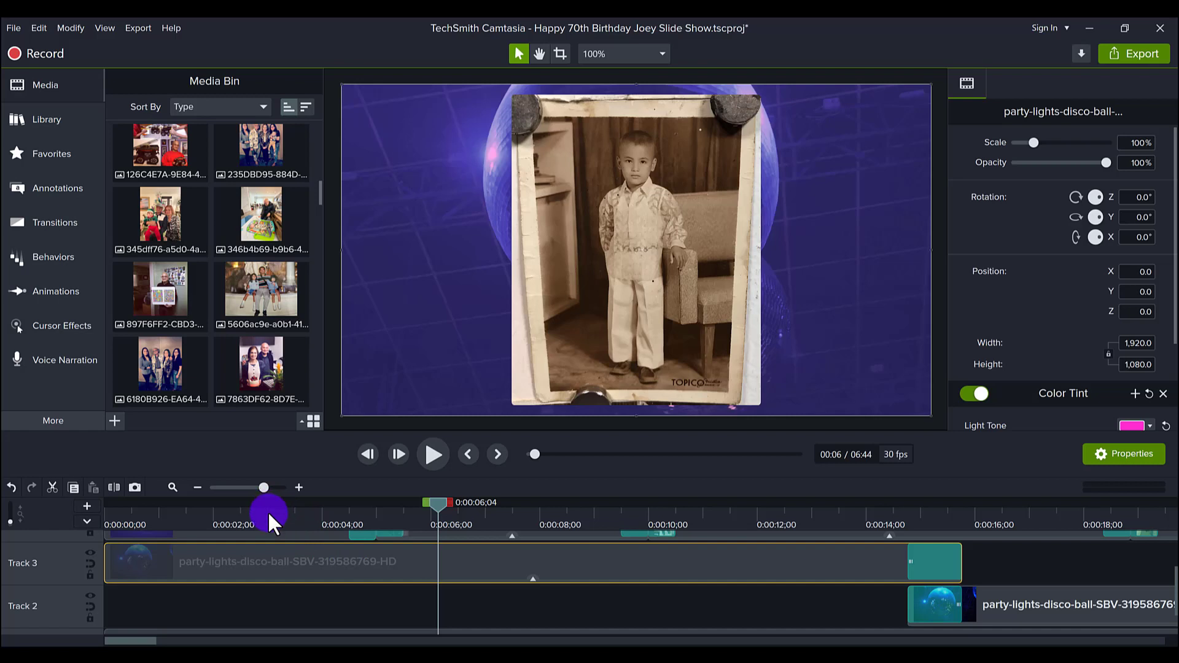
scroll(328, 564, up, 2)
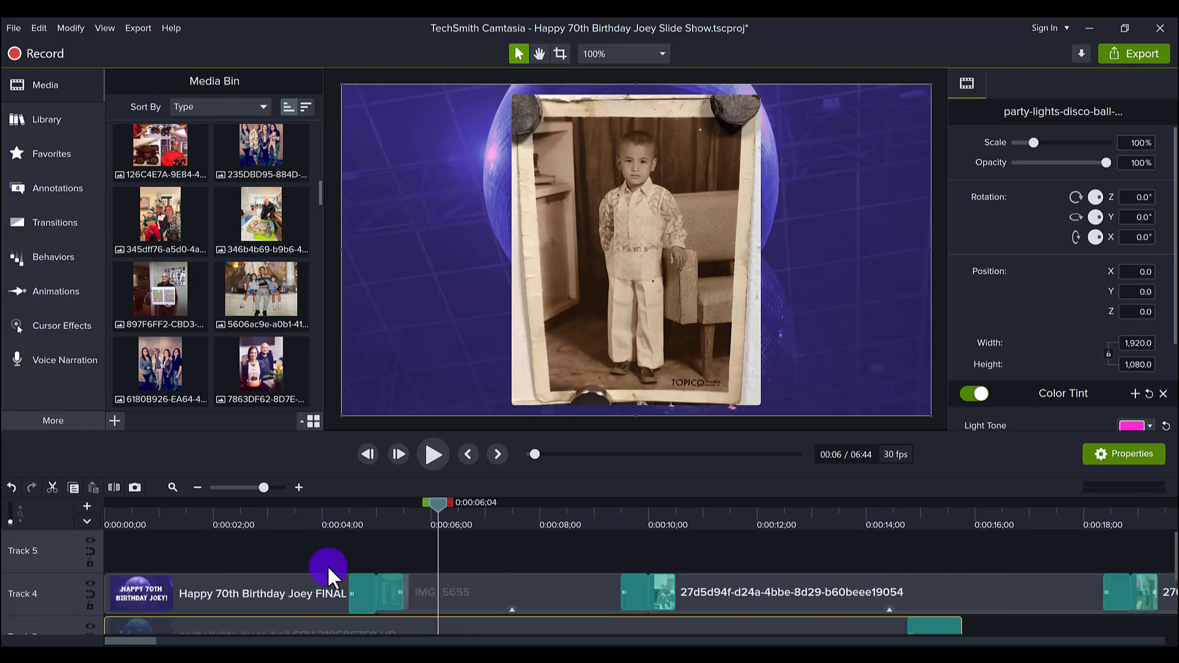
drag(497, 512, 771, 529)
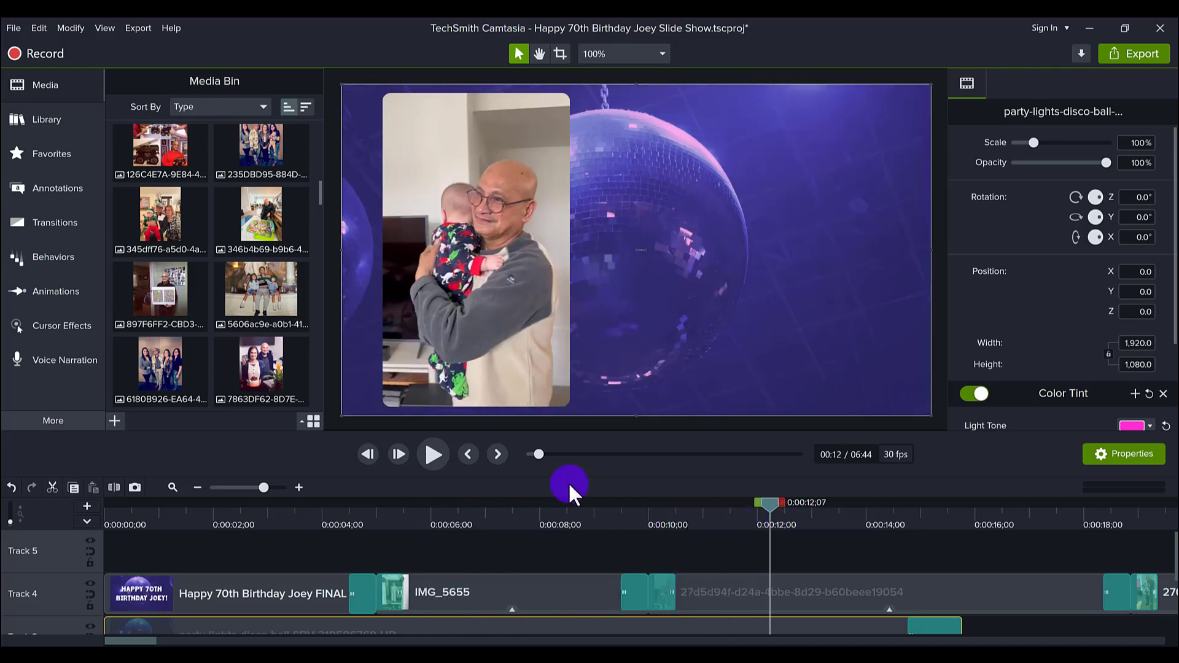
Step: At 0:07, select IMG_5655 to view its 33.7% scale and Corner Rounding properties
click(472, 519)
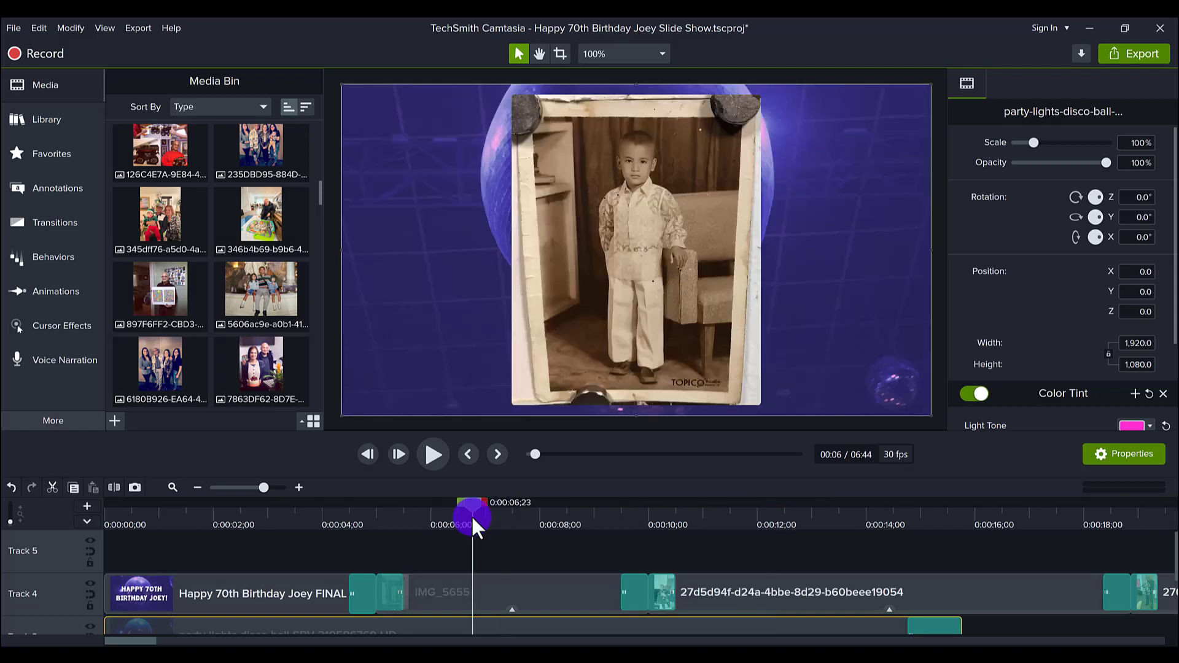
drag(473, 520, 490, 514)
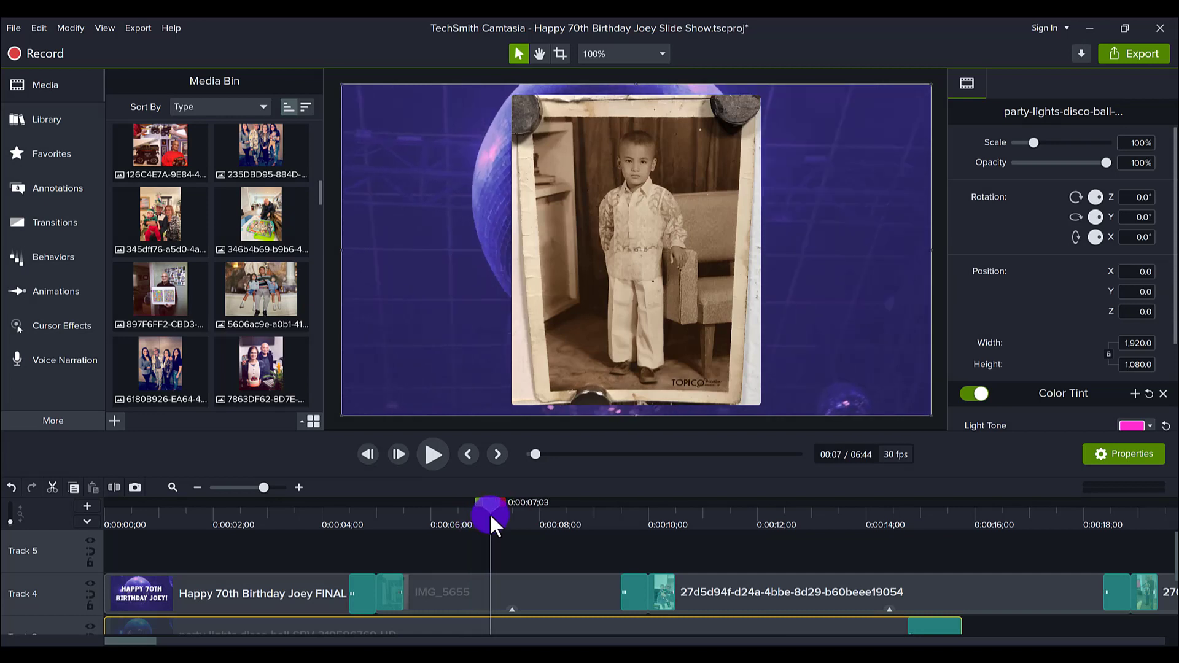
click(480, 591)
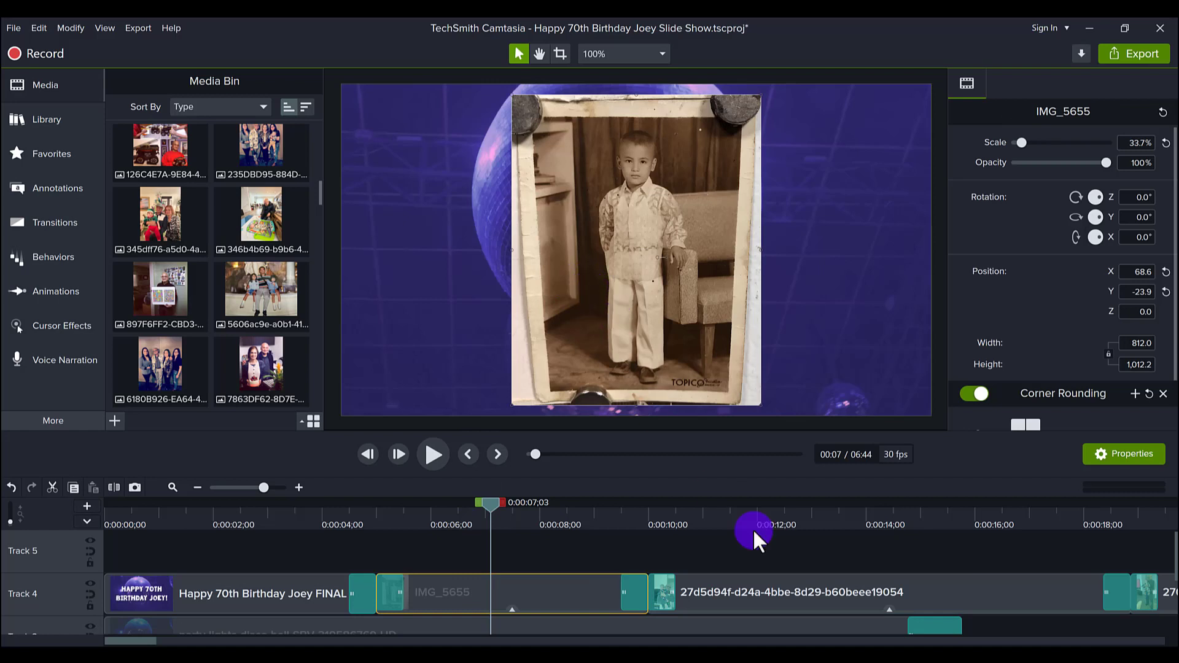
Step: Preview the following photos at 0:12, 0:20 and 0:30
click(776, 510)
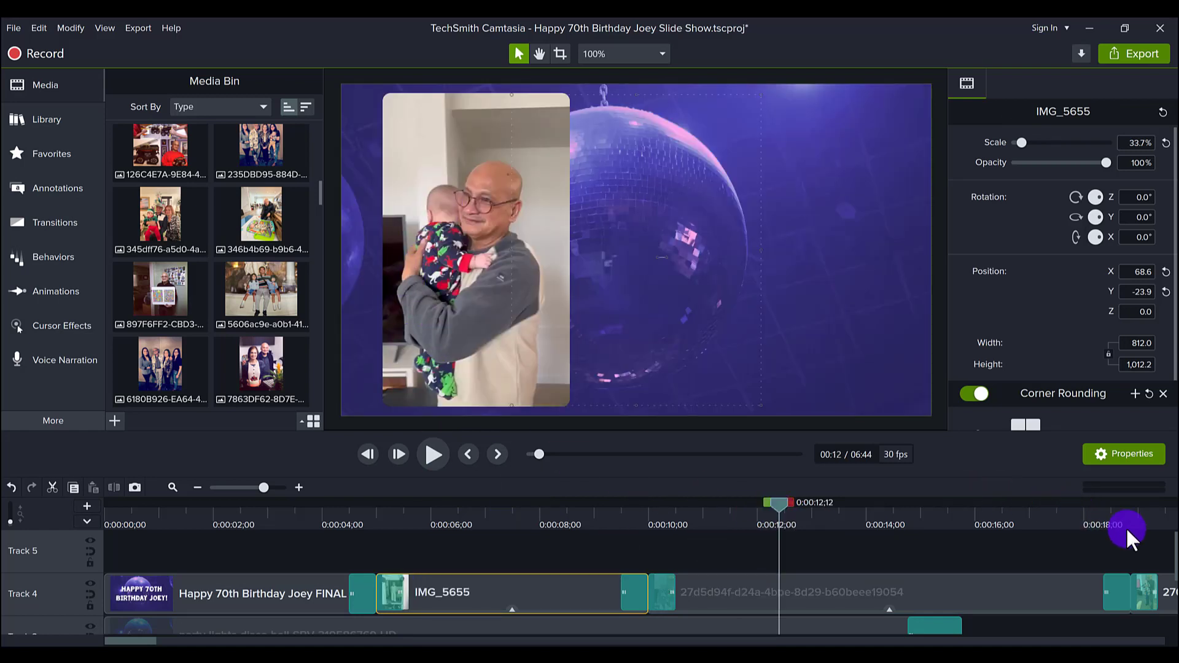
drag(1163, 522, 1159, 525)
drag(129, 640, 181, 641)
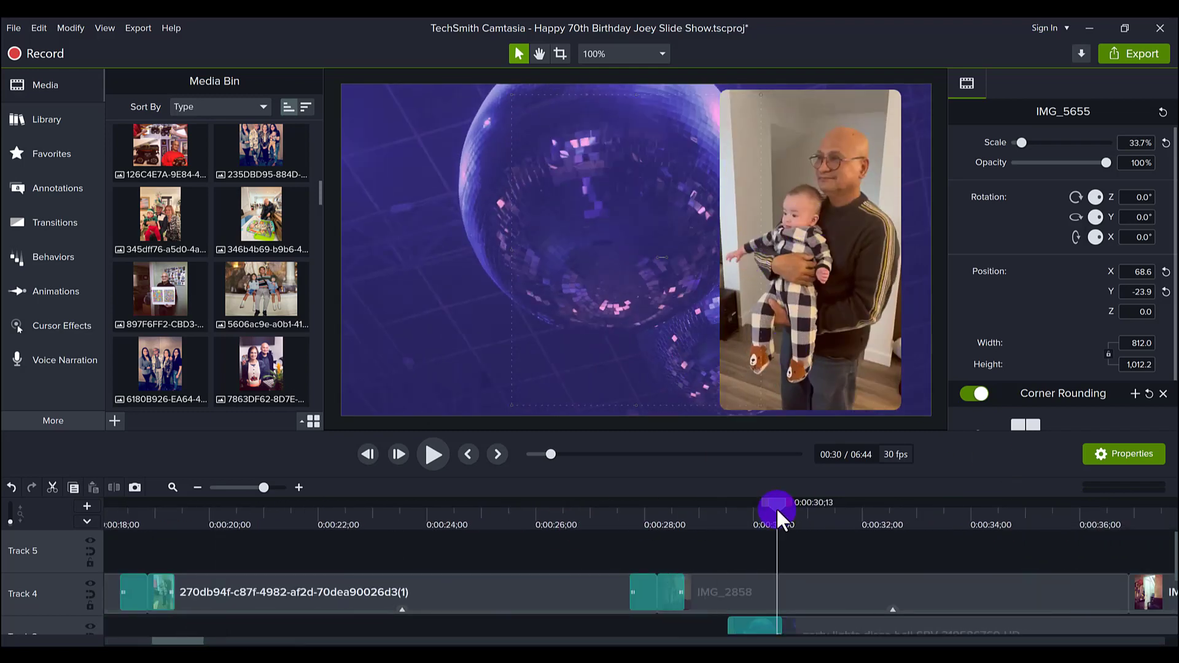
click(776, 507)
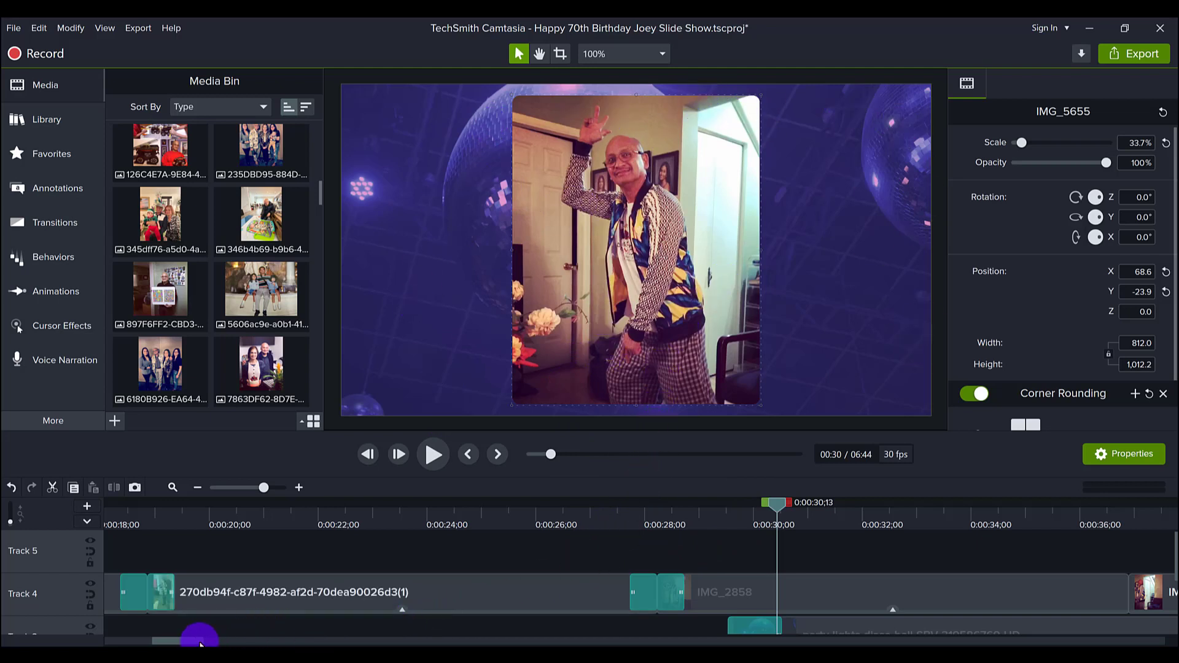
drag(190, 641, 108, 640)
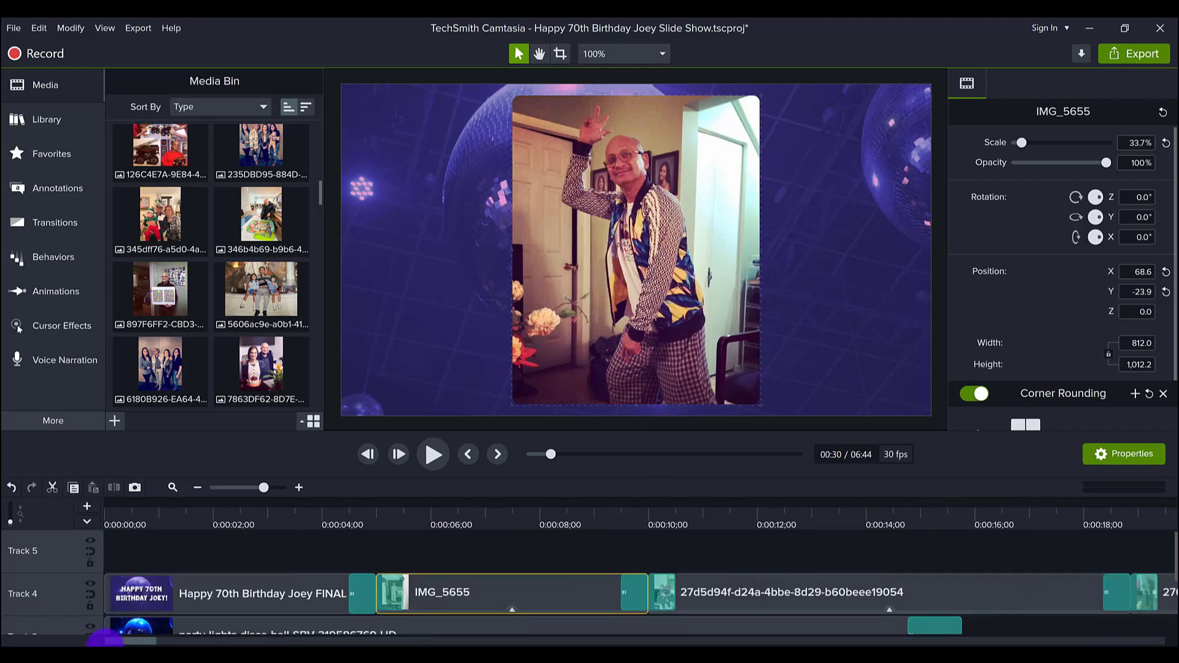
click(484, 521)
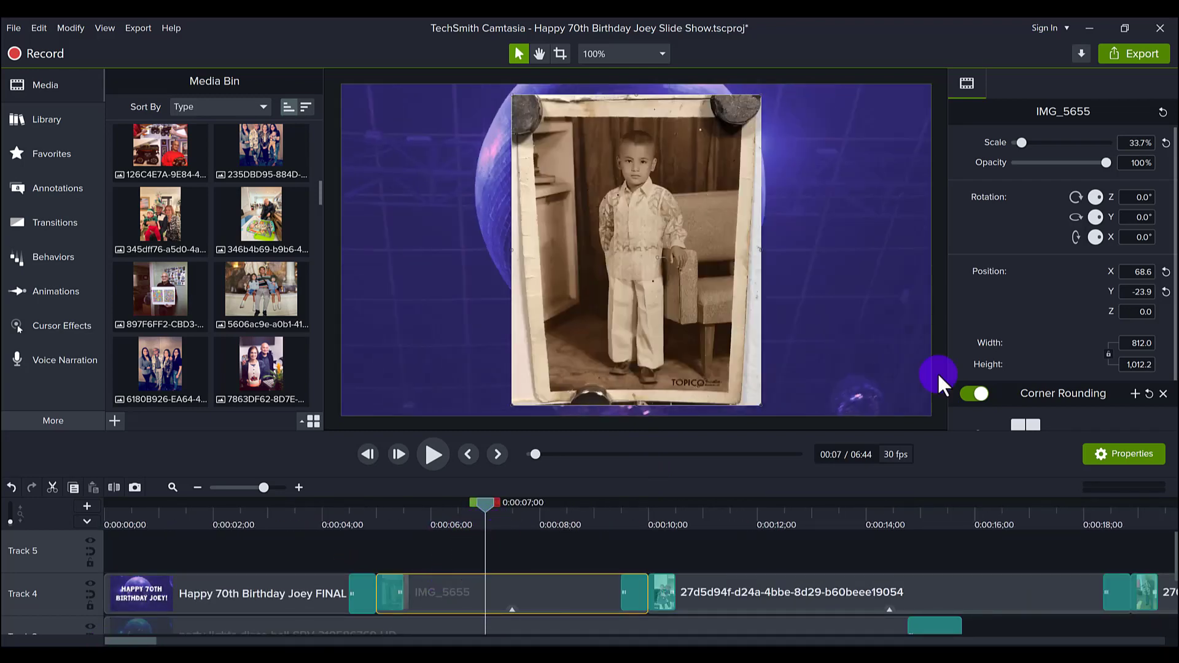
click(937, 372)
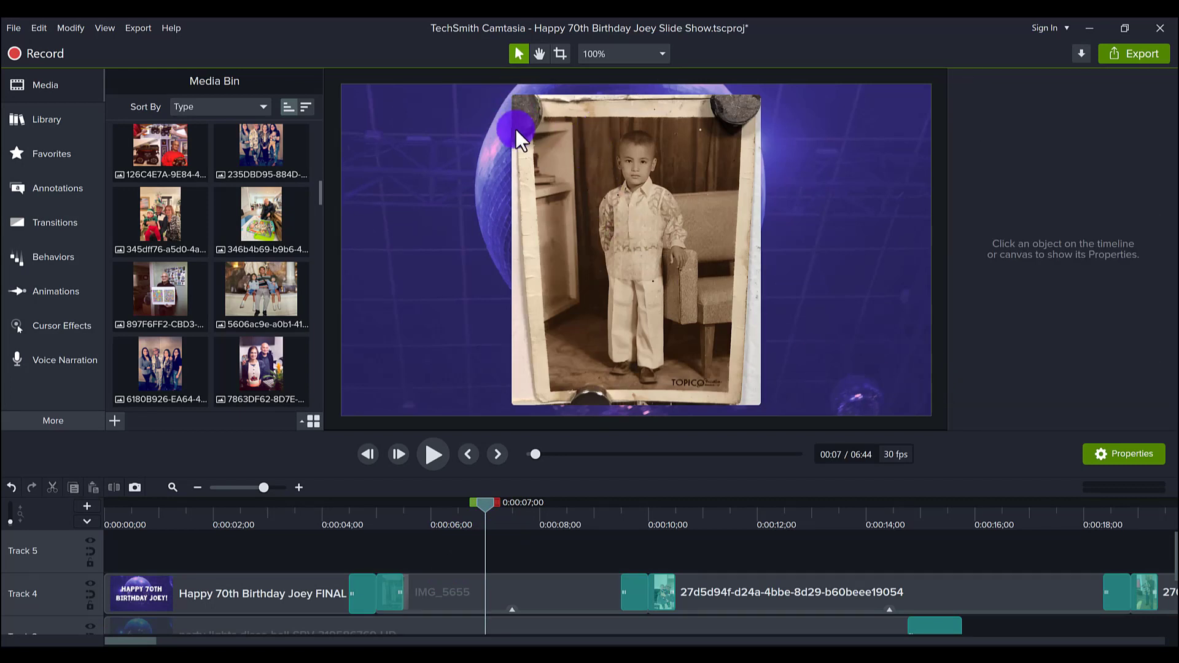
click(556, 587)
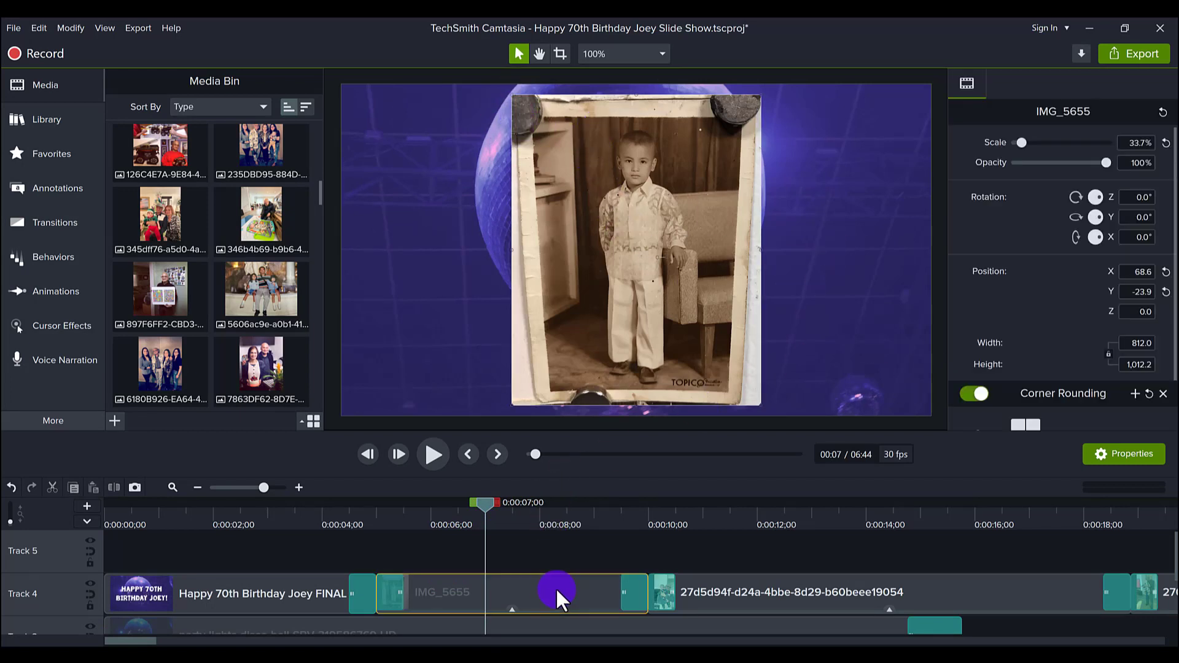
scroll(1039, 364, down, 2)
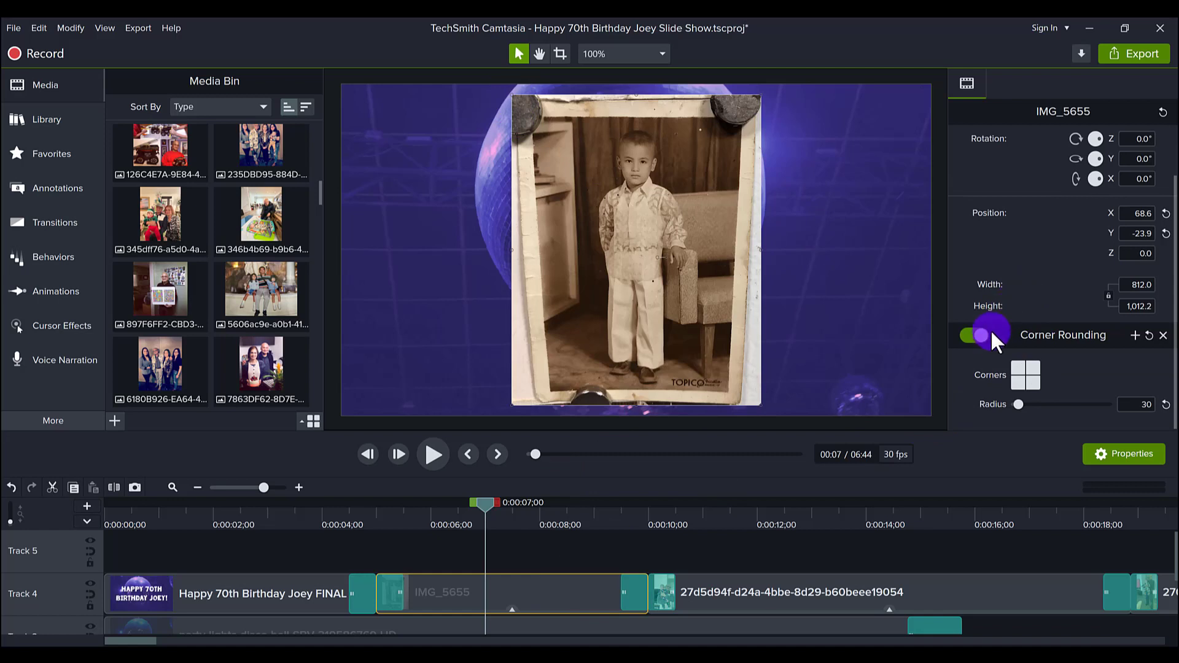
click(965, 334)
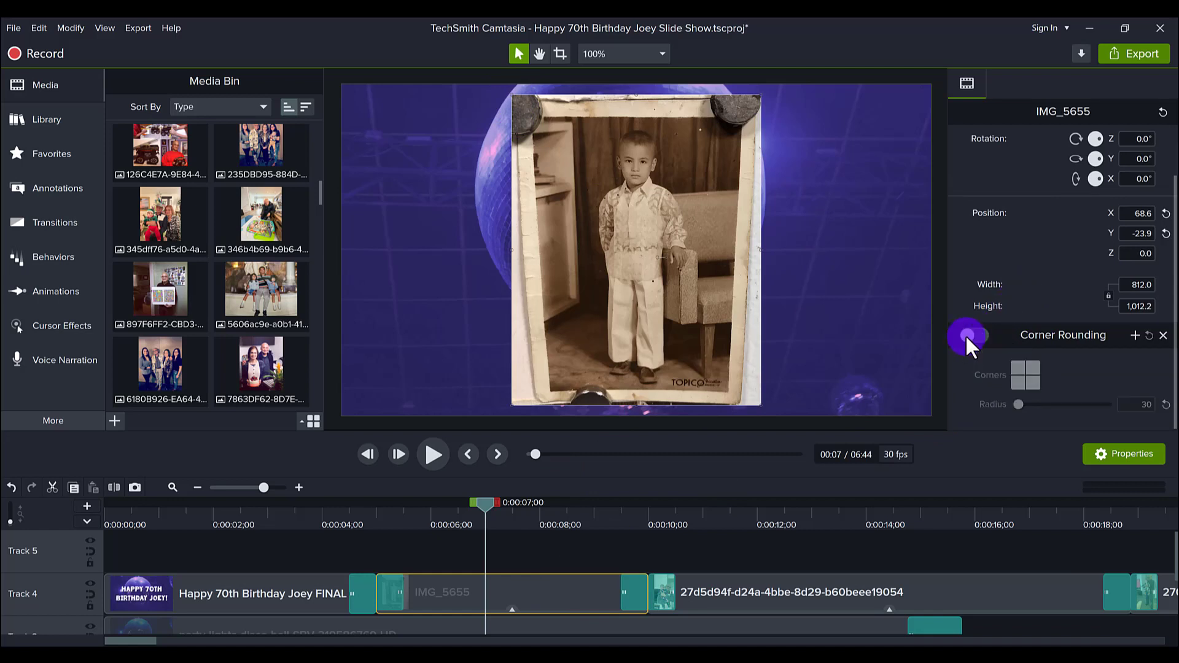
click(940, 336)
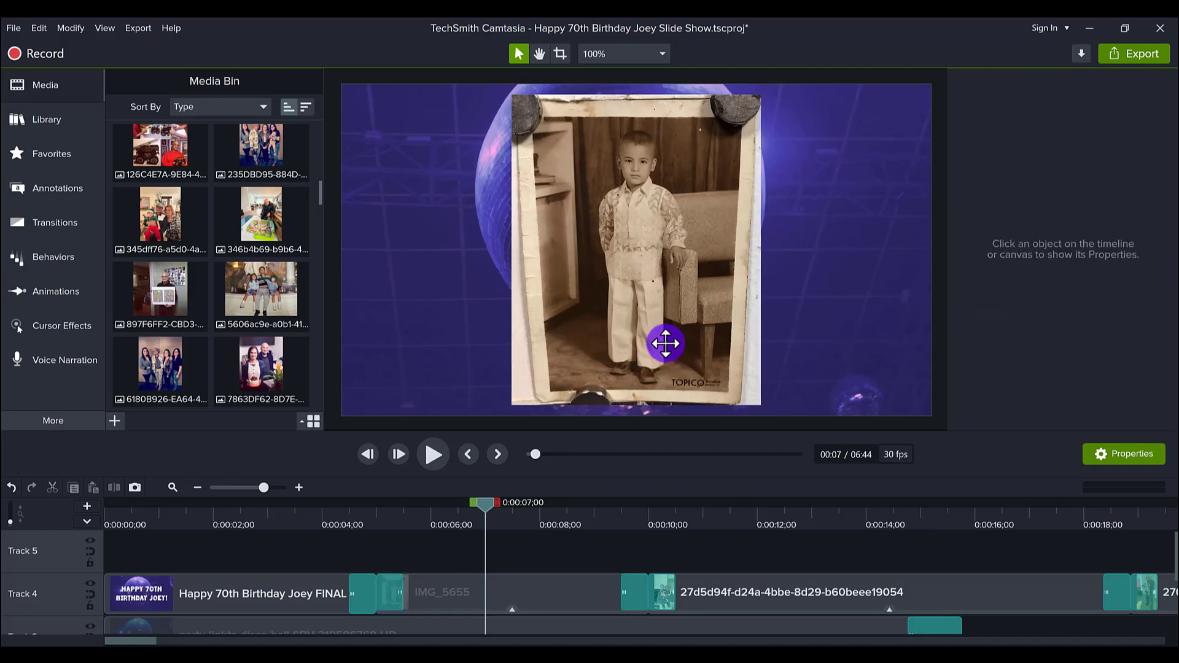
click(665, 342)
click(973, 331)
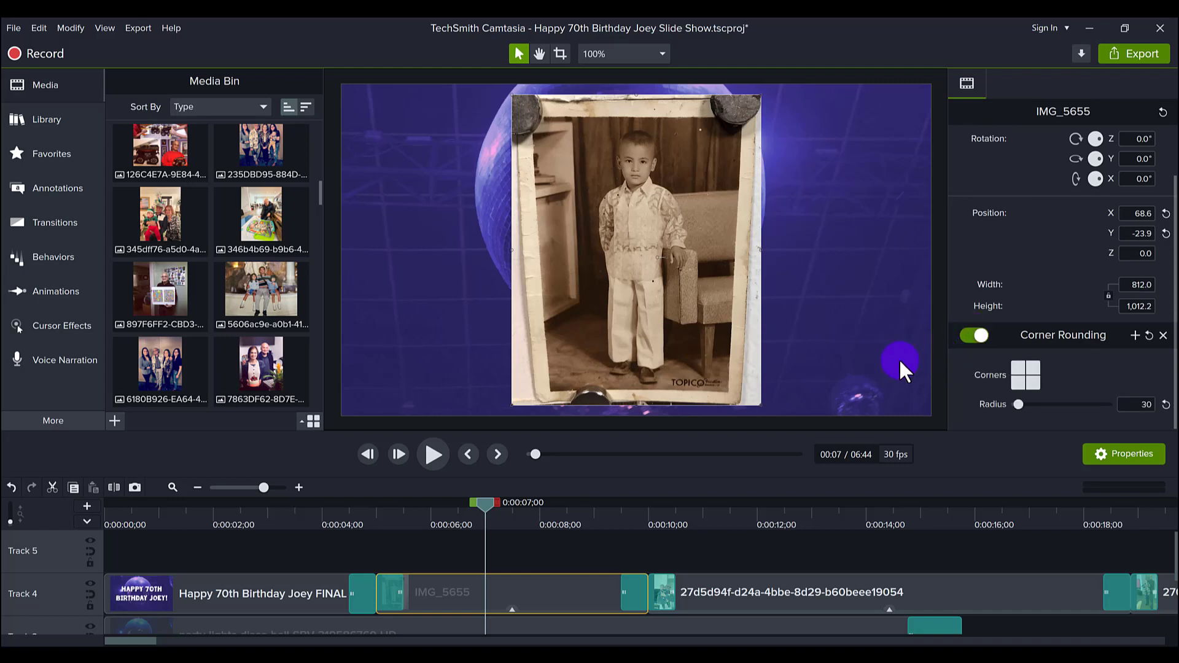
click(937, 363)
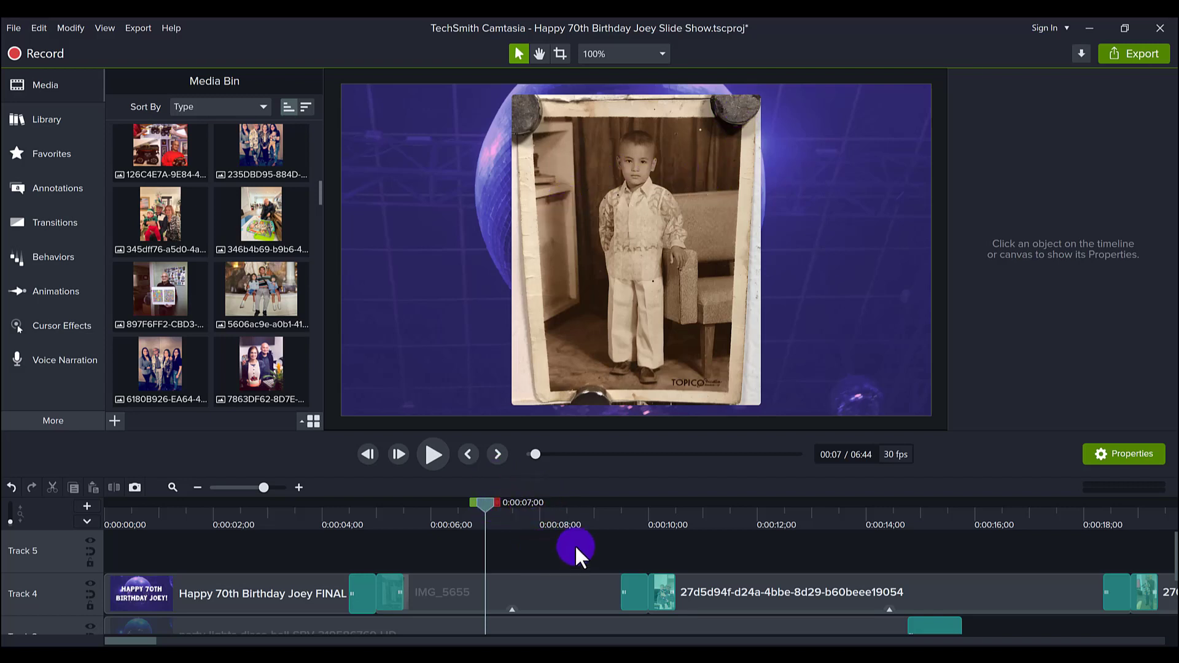
drag(682, 520, 526, 523)
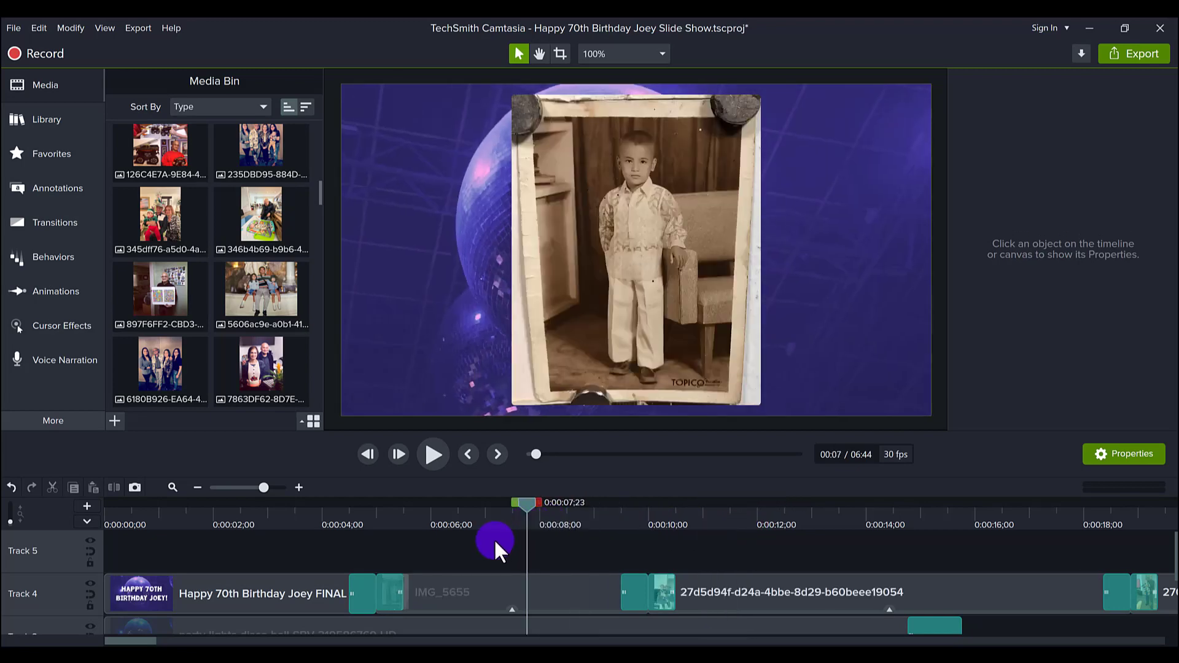
Step: Drag the Corner Rounding effect from Favorites onto the IMG_5655 clip on Track 4
click(476, 582)
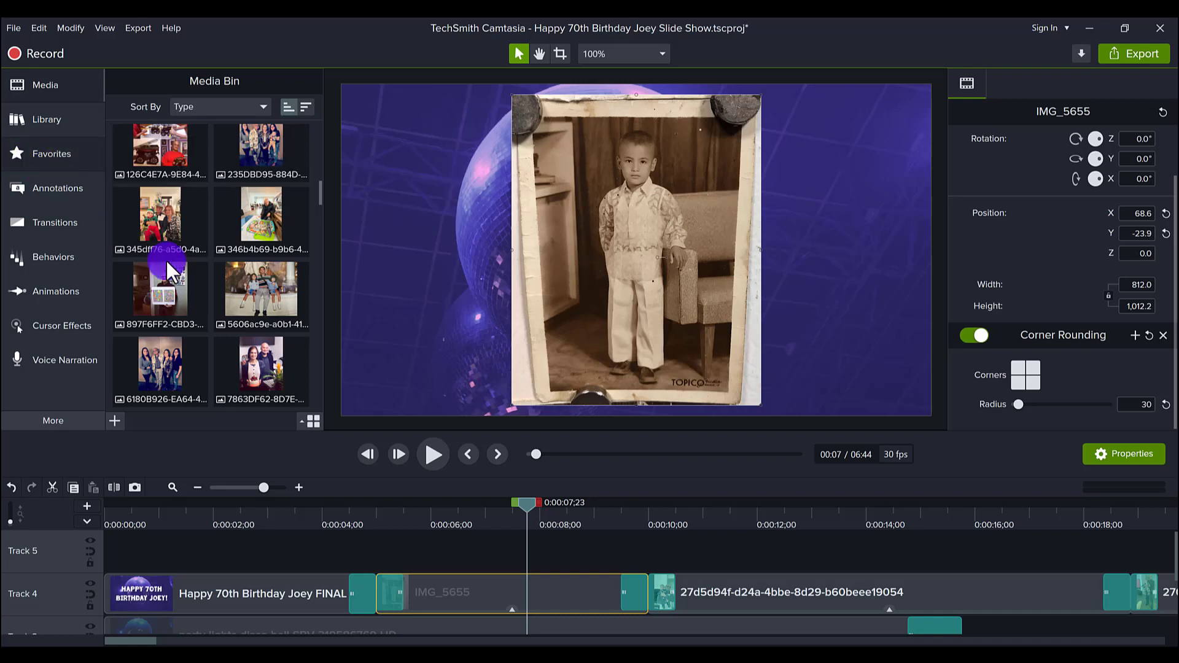
scroll(252, 350, down, 3)
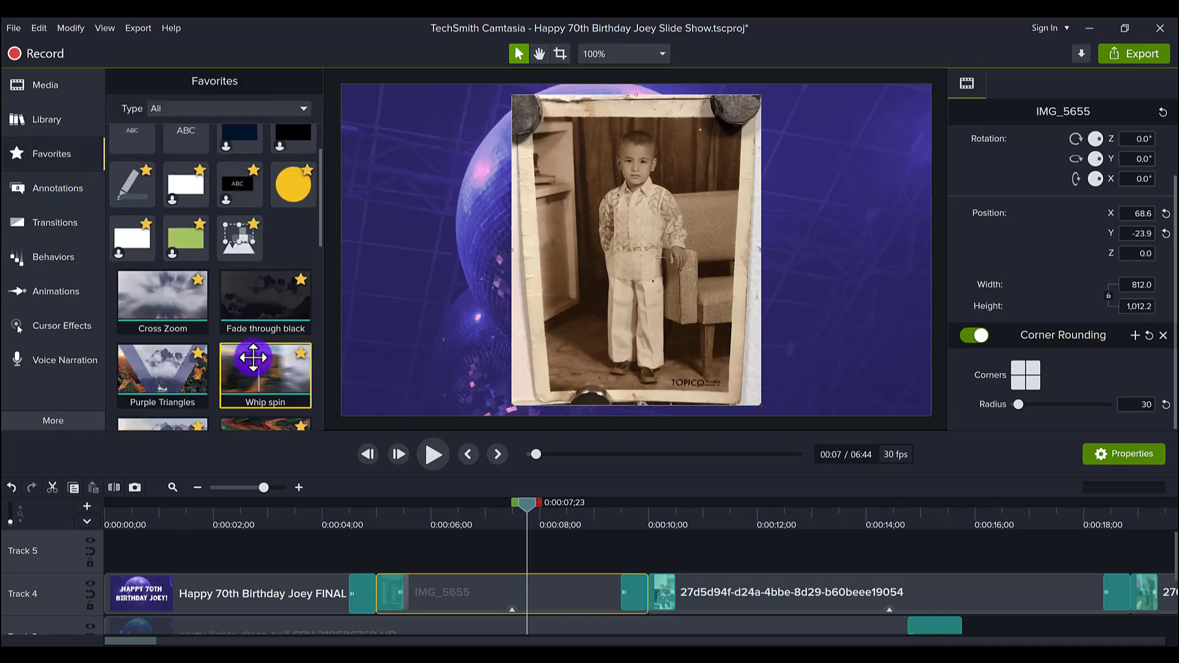
scroll(253, 358, down, 4)
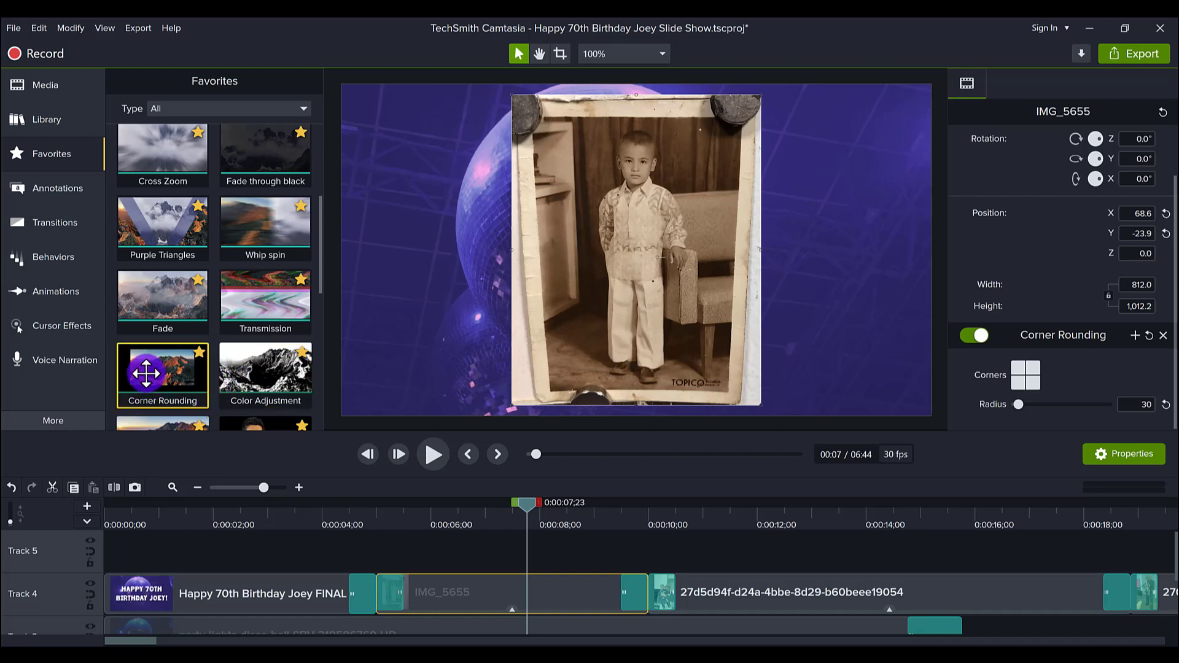
drag(146, 373, 483, 607)
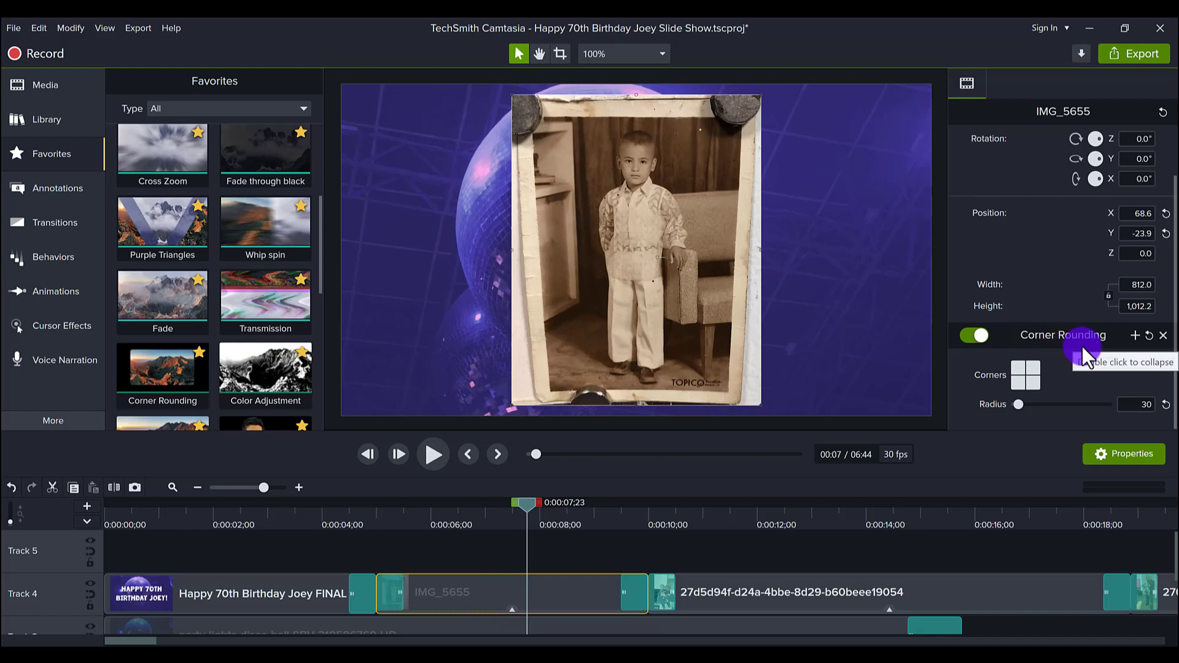
Step: Deselect the clip, check the preview at 0:12, then return to the birthday title
click(941, 405)
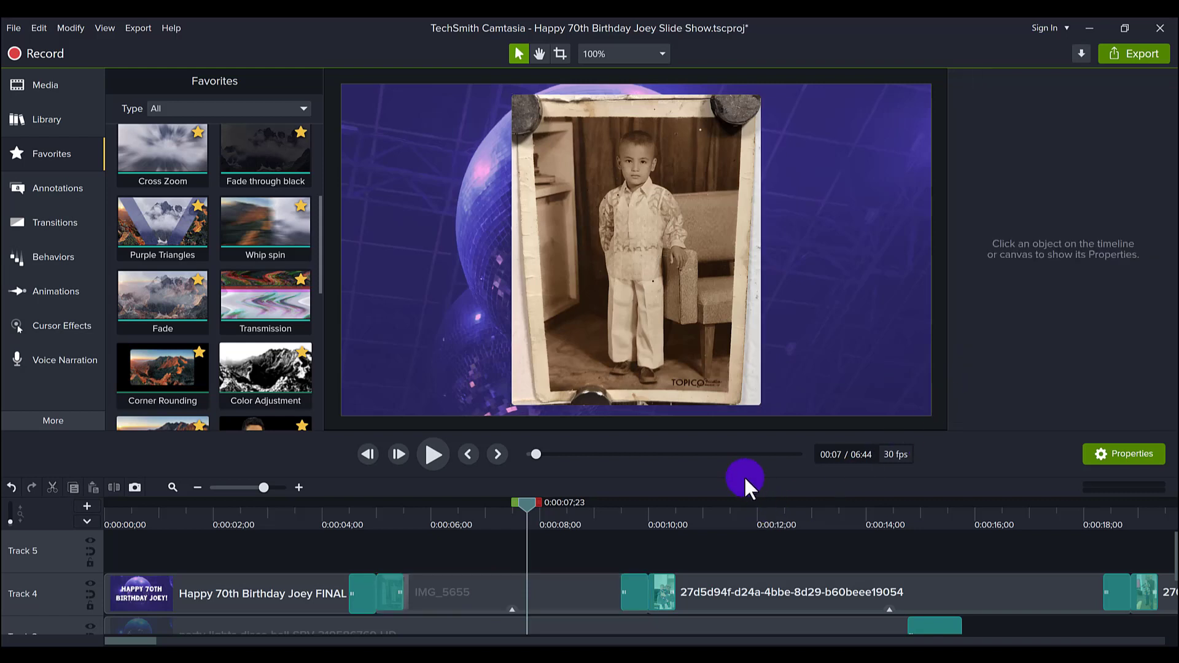
click(773, 519)
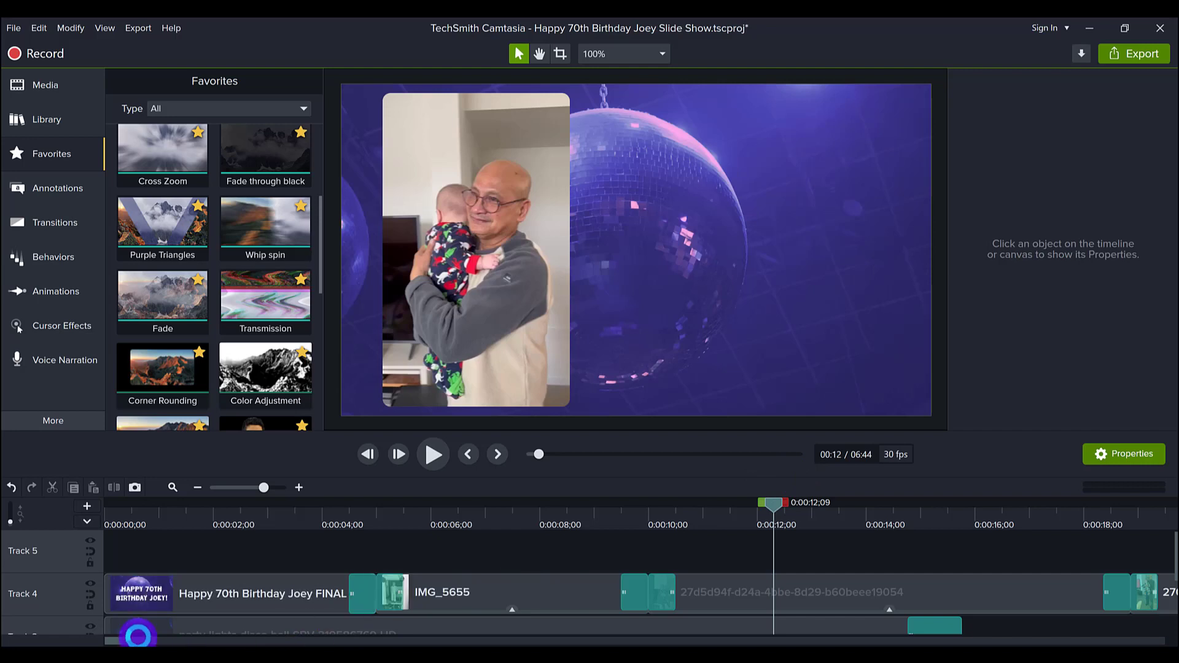
mouse_move(137, 642)
mouse_down()
mouse_move(174, 641)
mouse_move(127, 641)
mouse_up()
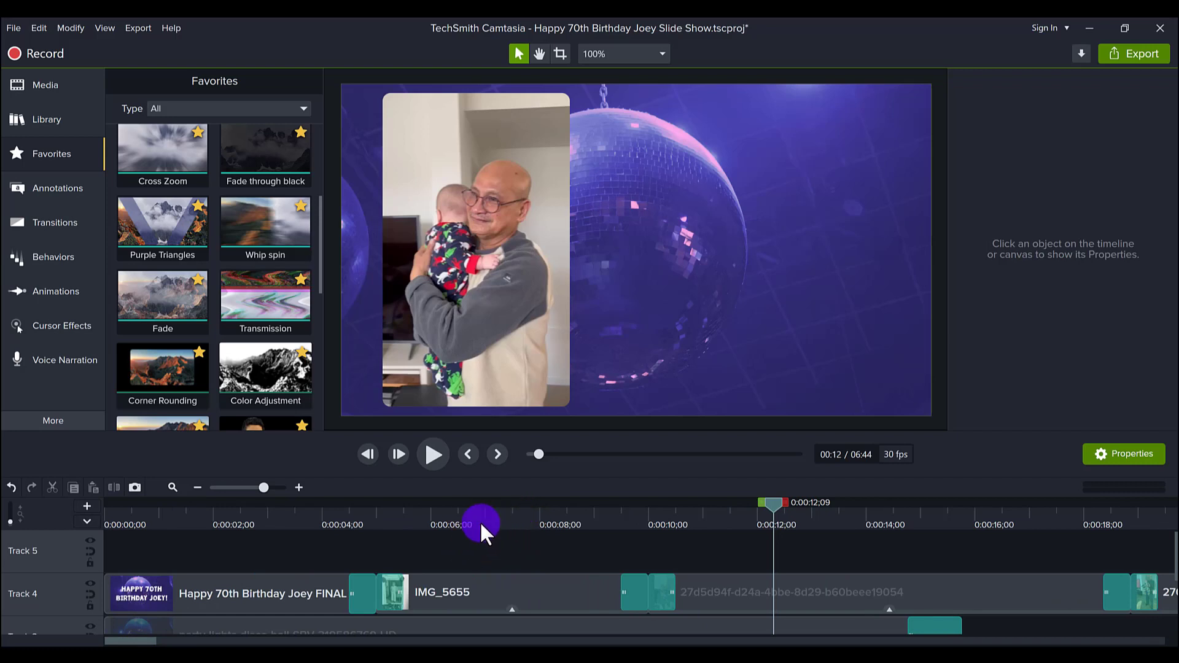
click(346, 517)
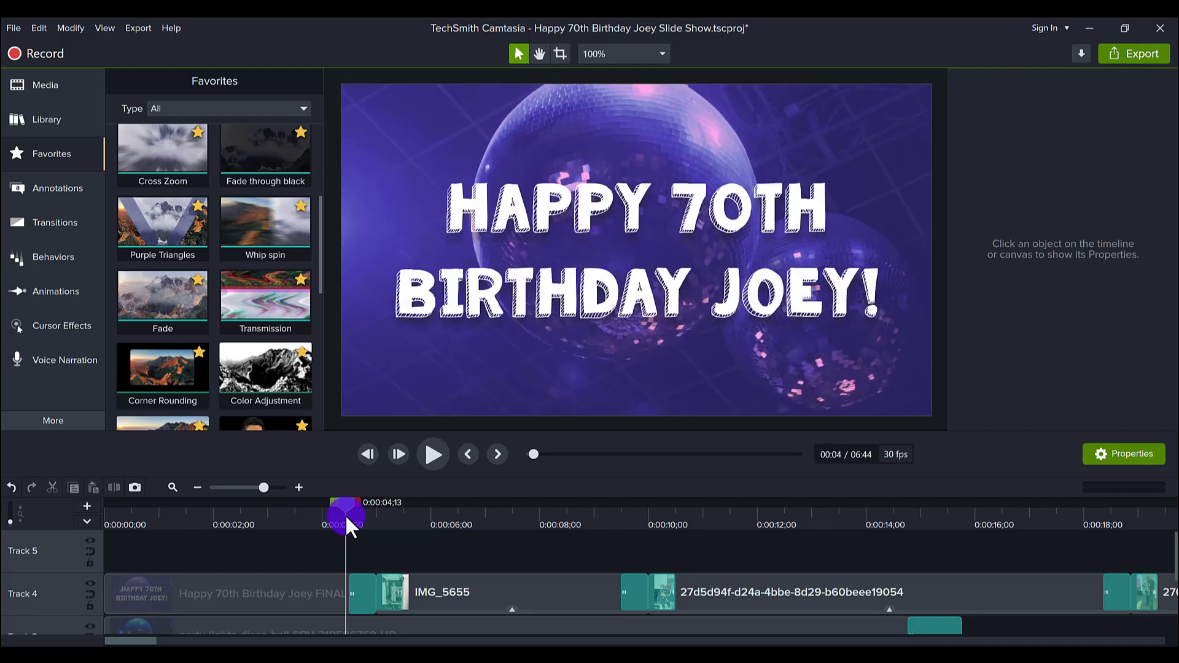
drag(345, 514, 482, 520)
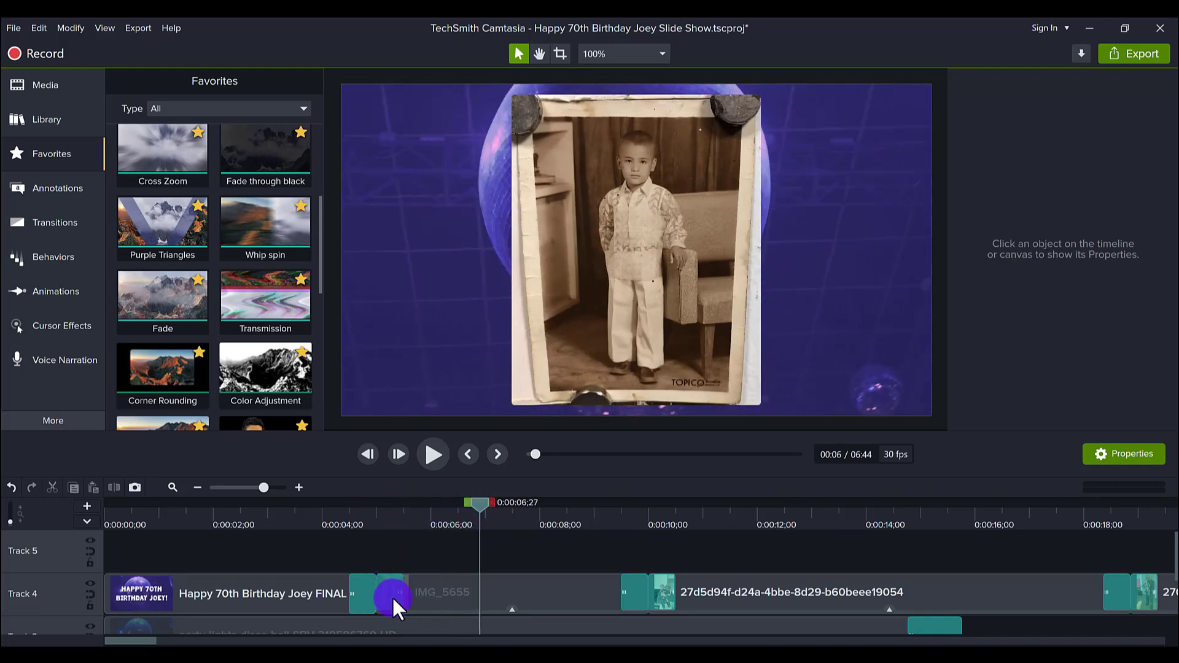
mouse_move(394, 600)
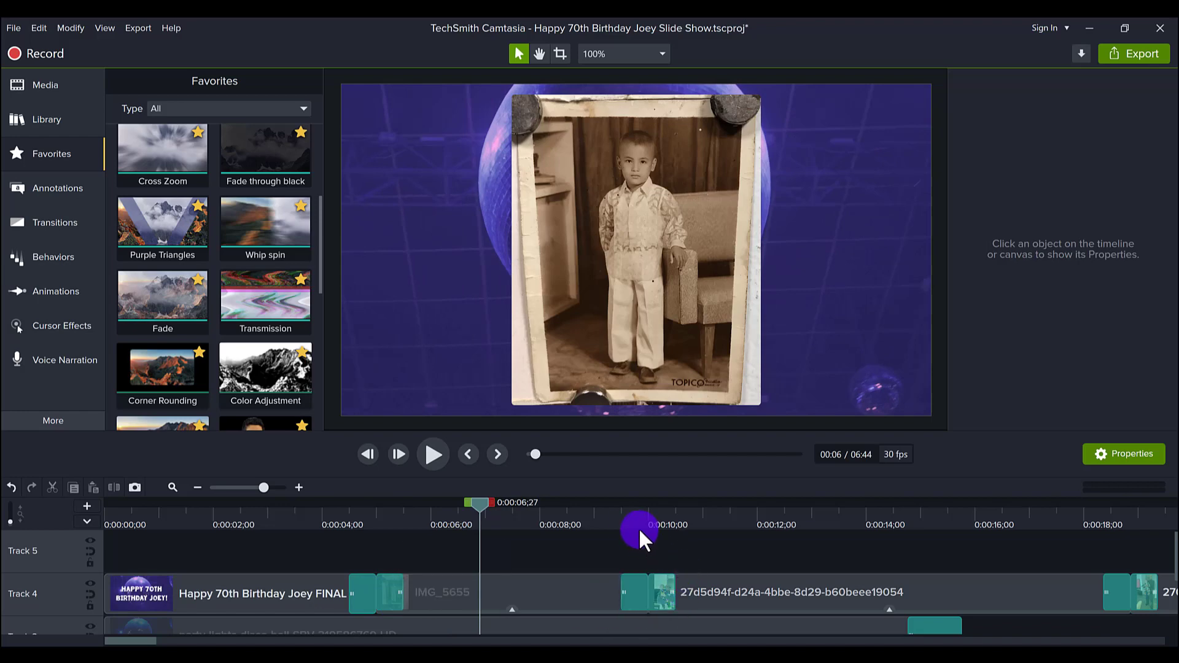
click(619, 517)
drag(627, 518, 695, 521)
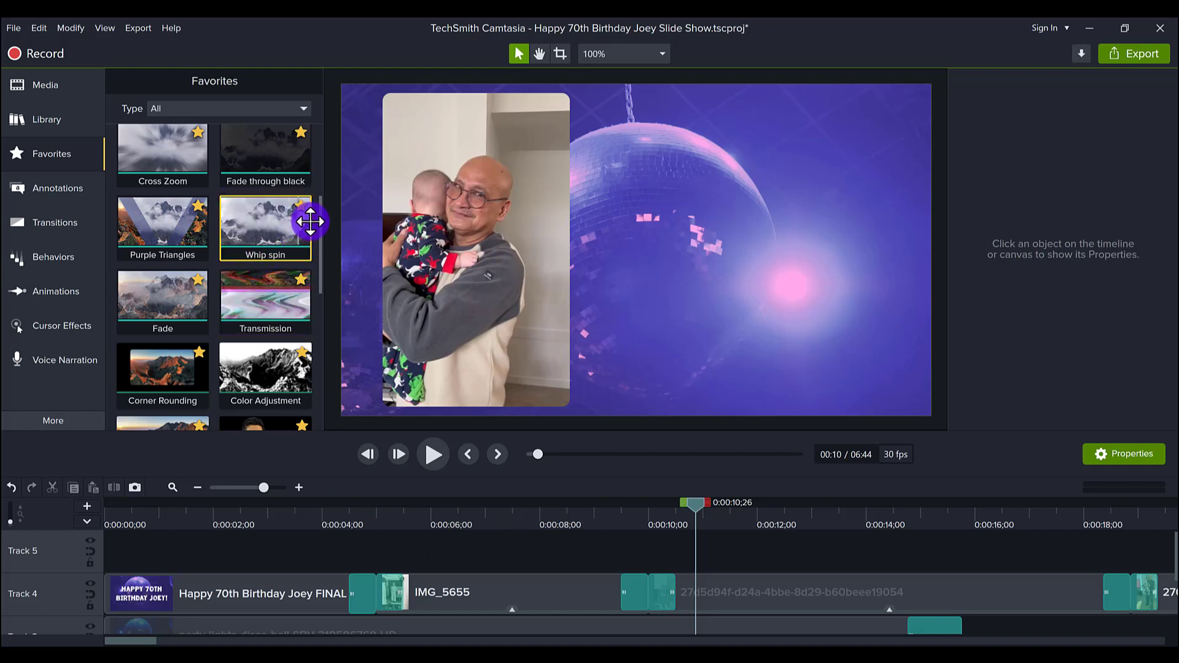
click(53, 225)
scroll(200, 282, down, 3)
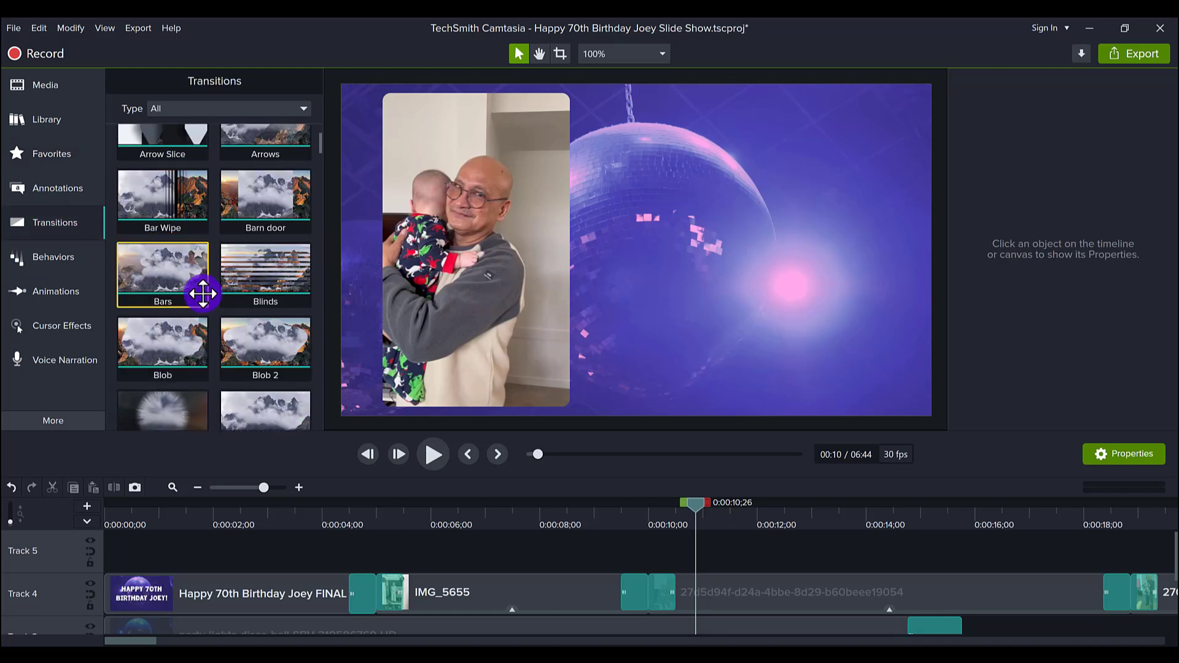
scroll(203, 293, up, 3)
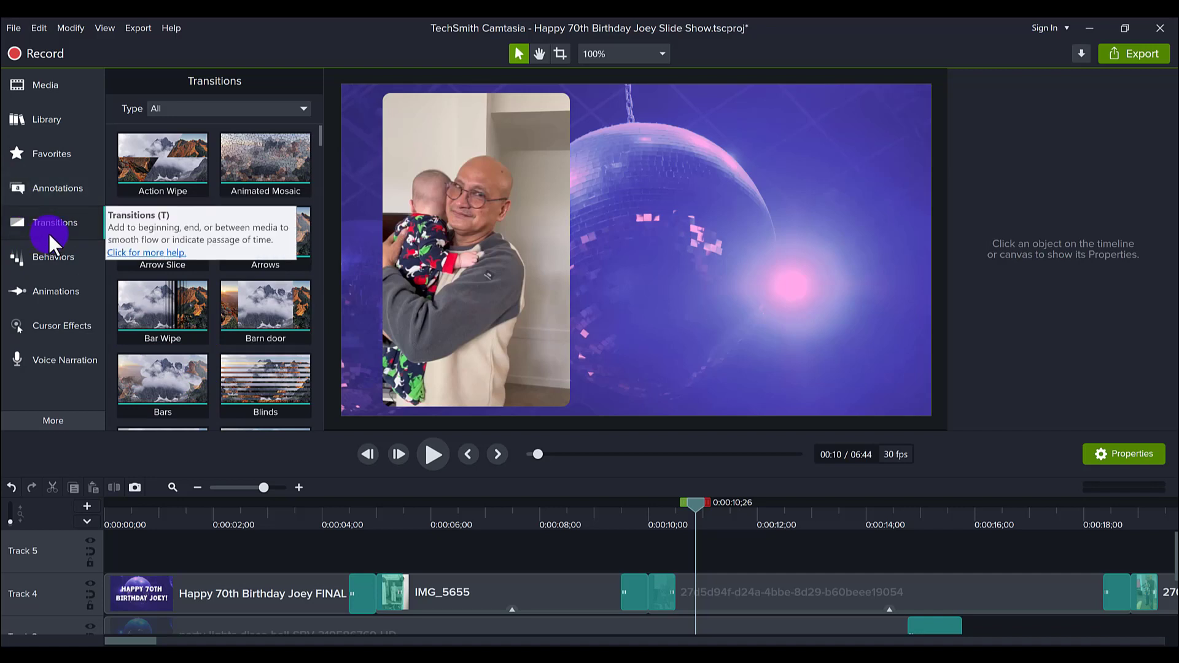
click(42, 158)
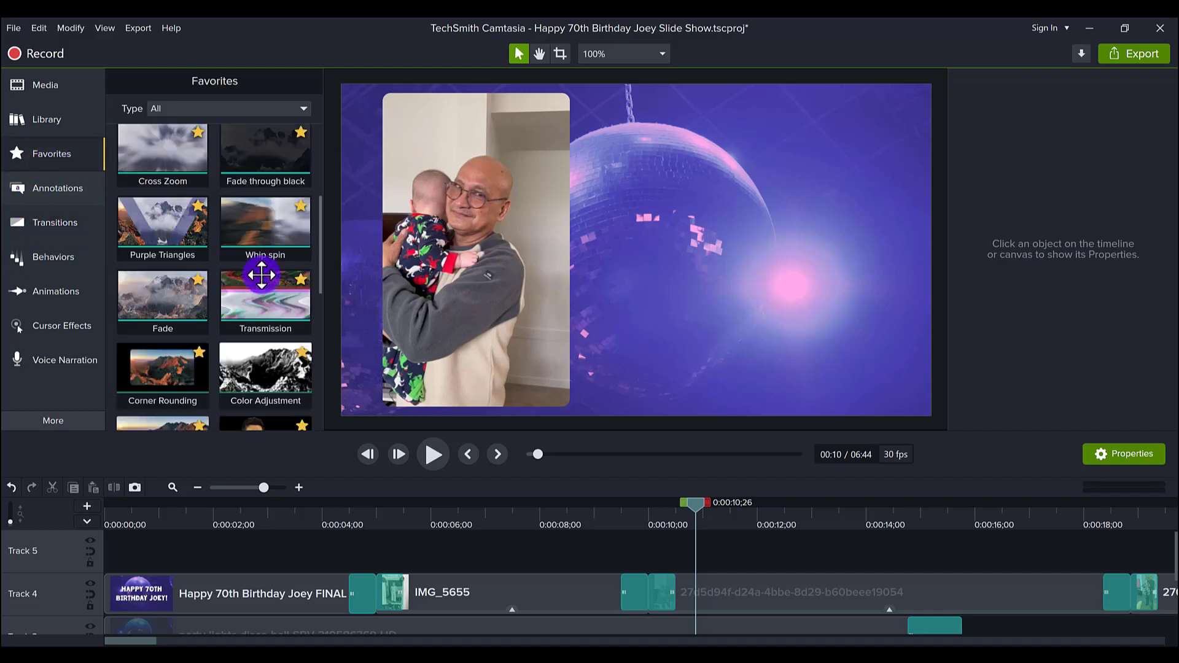
scroll(263, 280, up, 2)
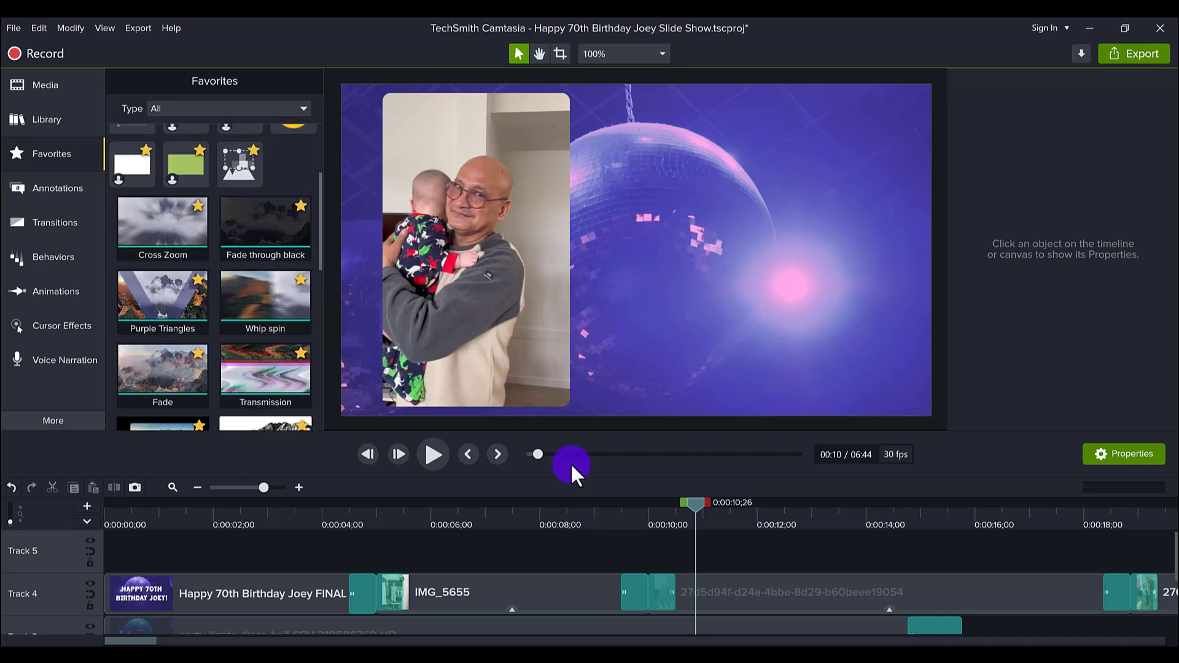
click(613, 510)
drag(613, 511, 1153, 536)
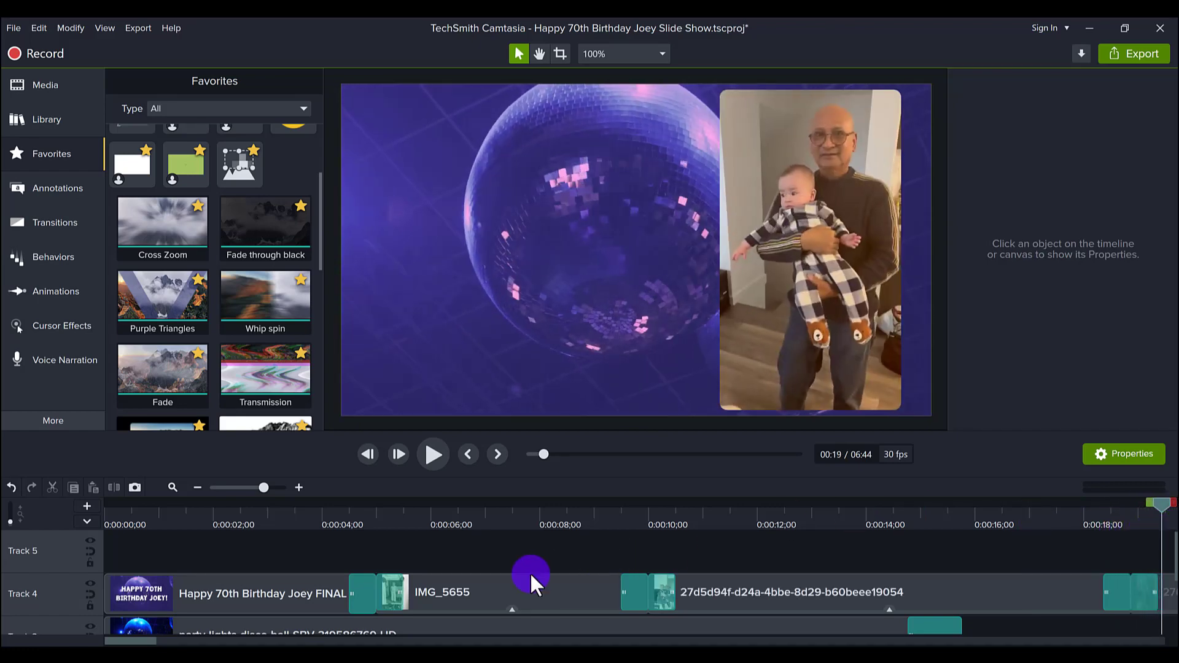
Step: Zoom the timeline out and jump playback to the 50-second mark
drag(140, 642, 208, 627)
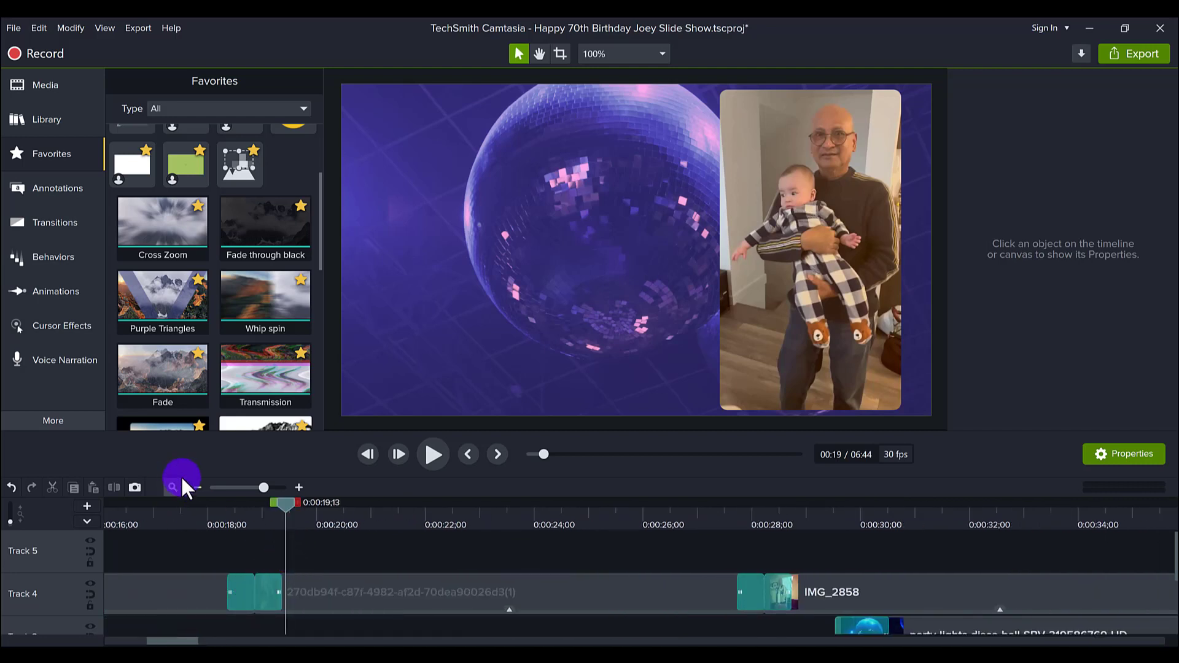
click(197, 487)
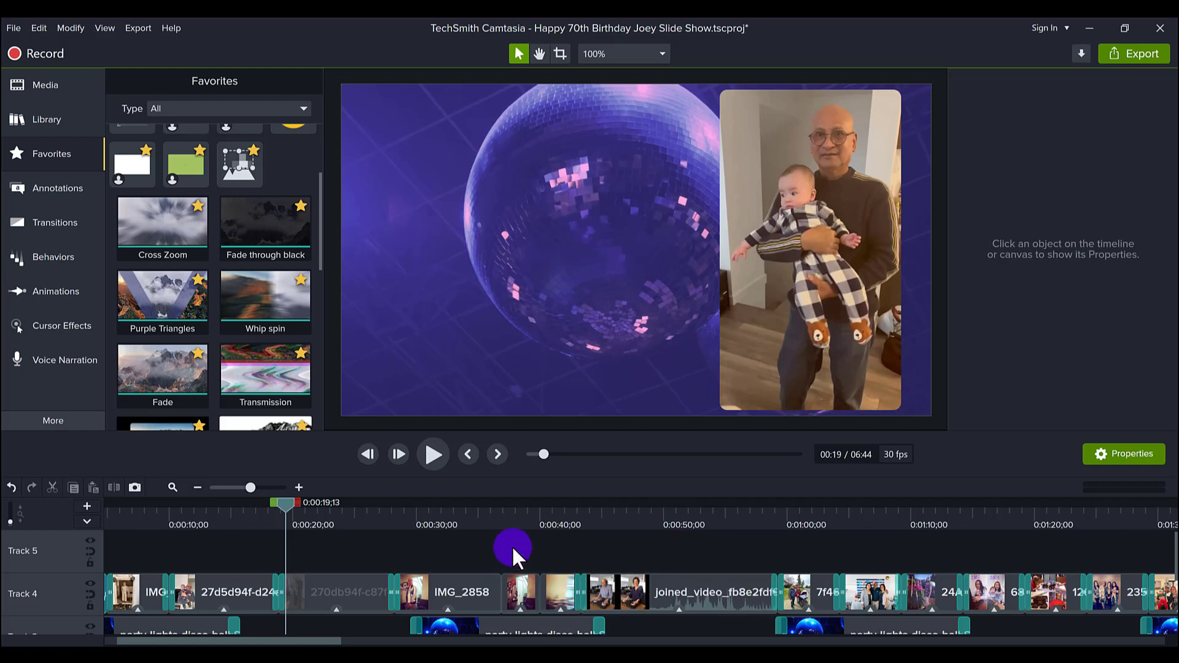
click(667, 521)
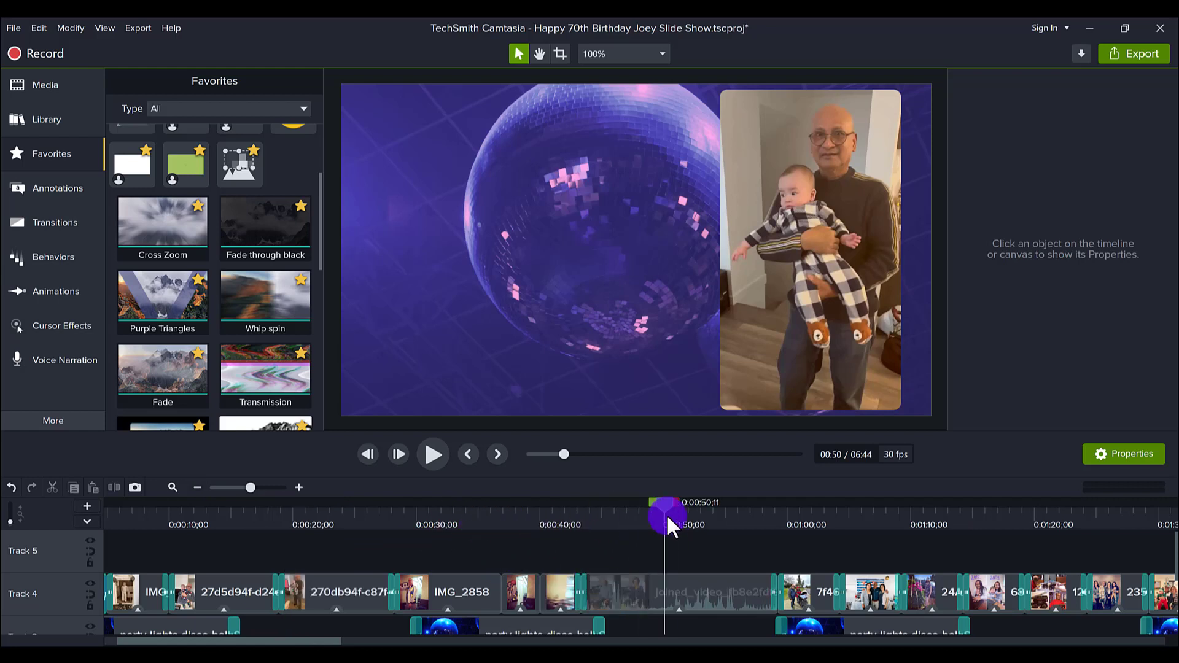
scroll(209, 546, down, 2)
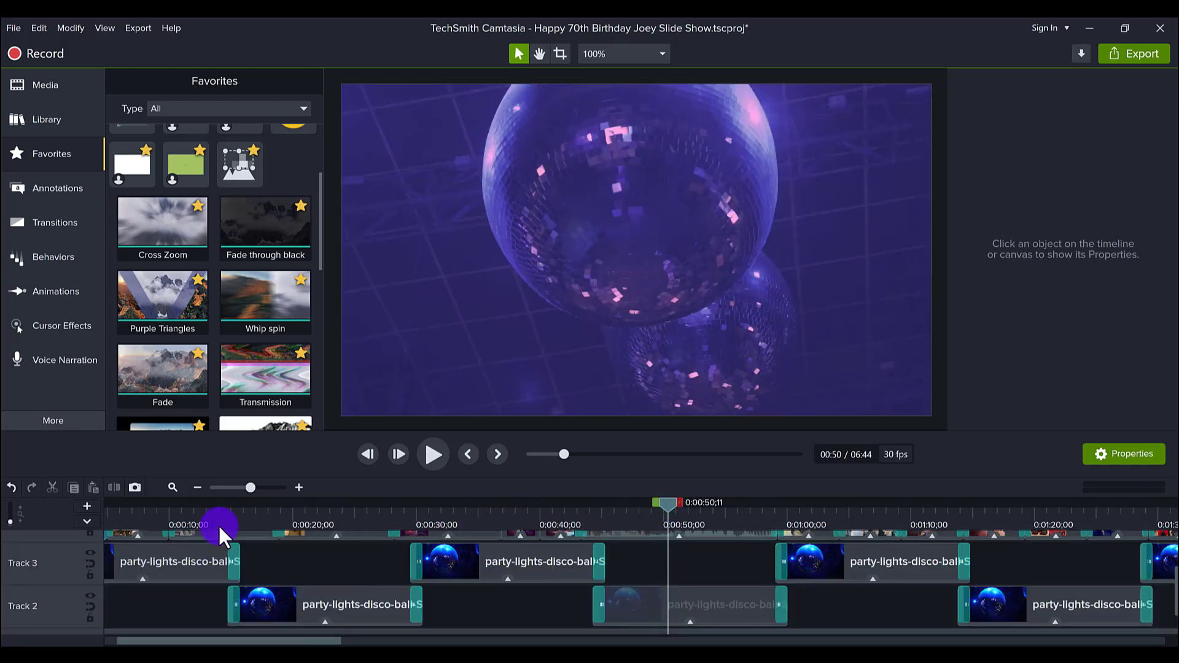
Step: Return to about 0:21, select the Track 3 disco-ball clip, and advance to the grandfather-with-baby photo
drag(197, 511, 145, 543)
click(159, 564)
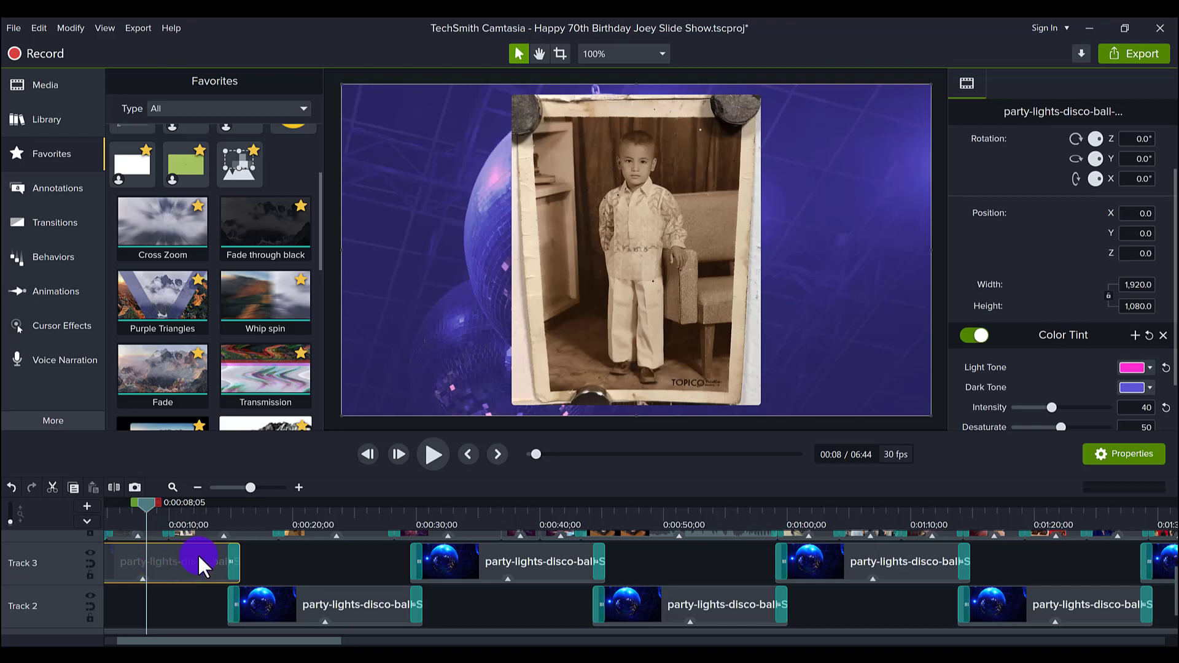
drag(232, 522, 309, 516)
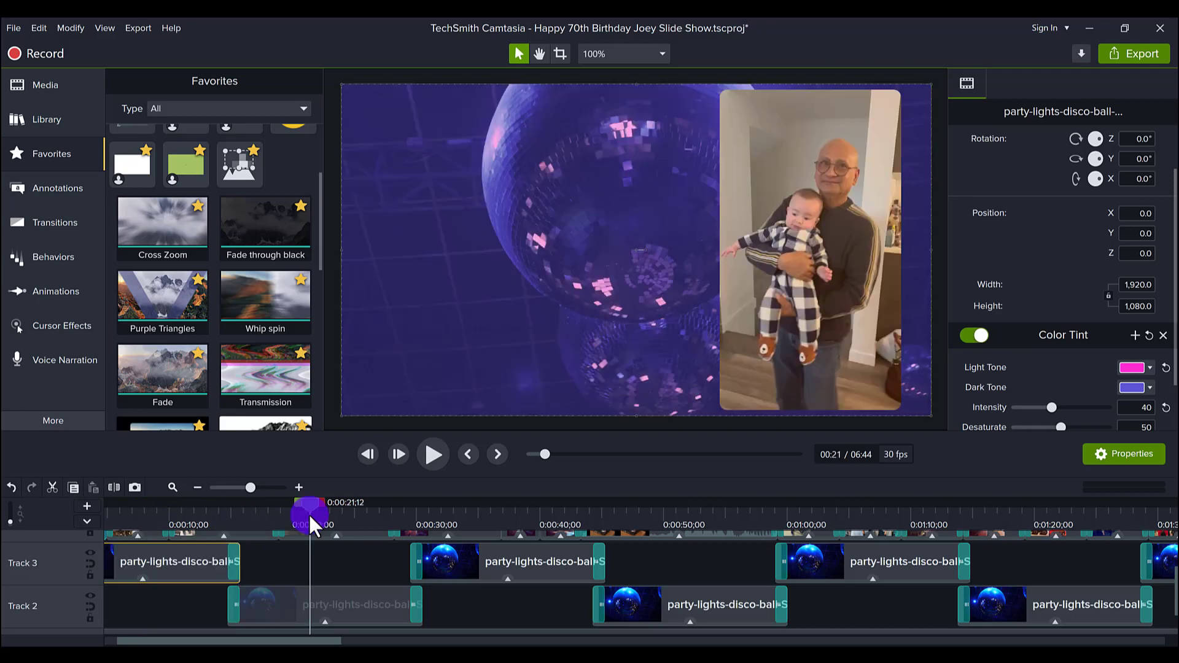
Step: Zoom in on the two overlapping disco-ball clips and move playback to their handover near 0:15
click(302, 606)
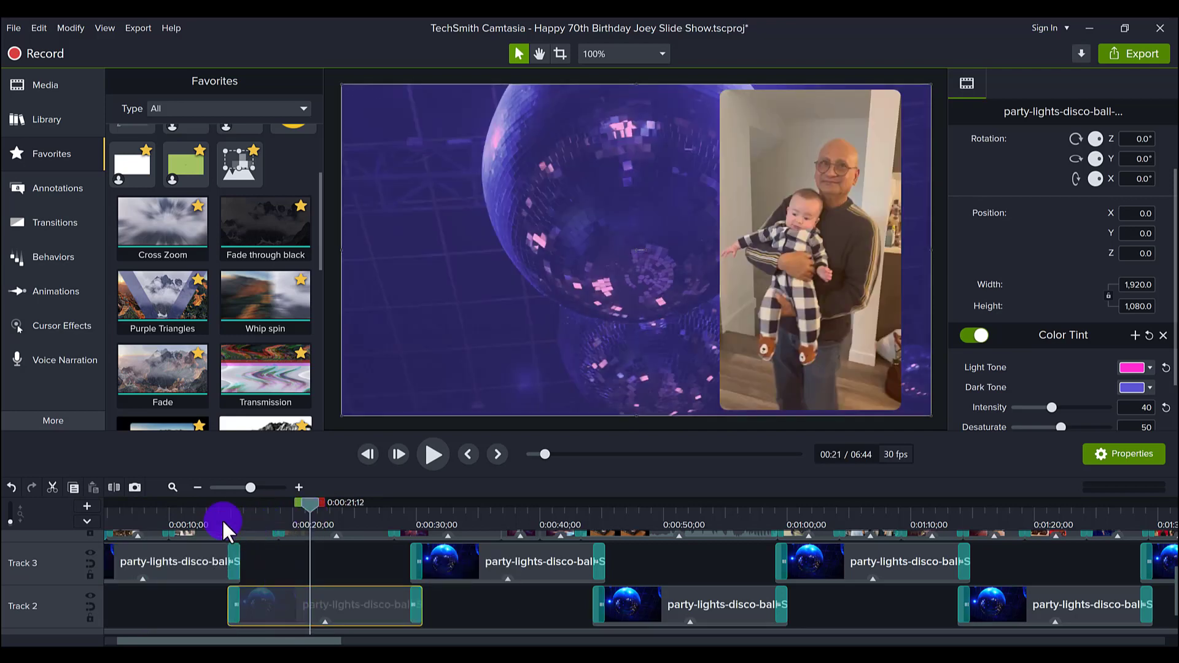
drag(223, 518, 296, 534)
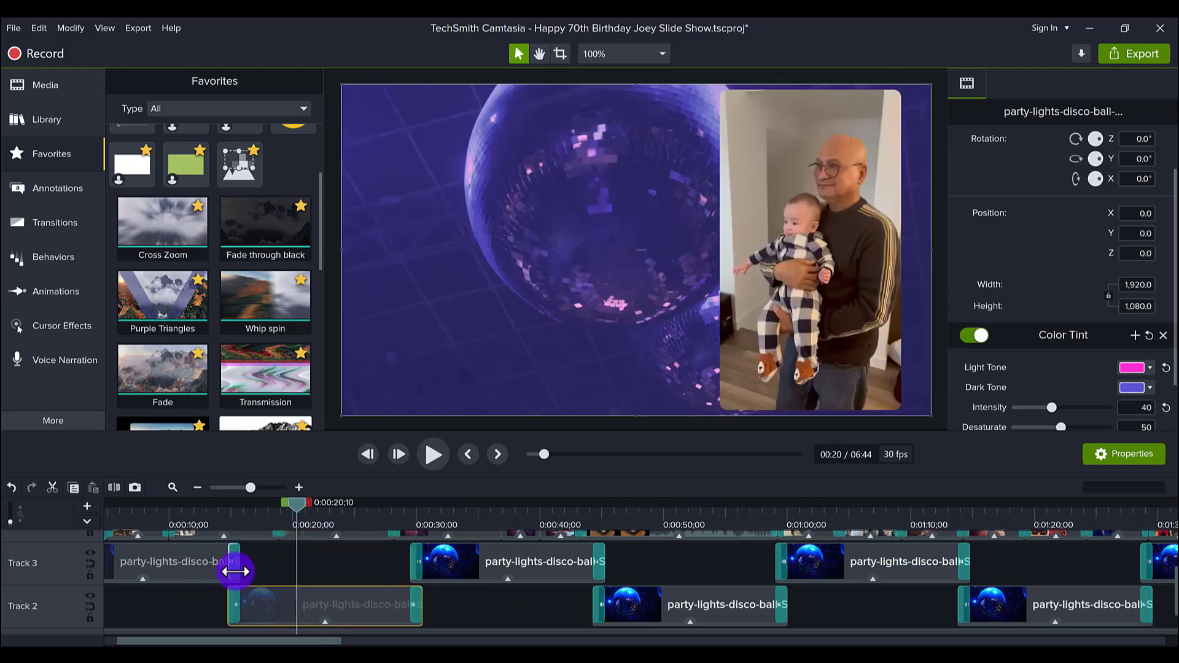
click(298, 486)
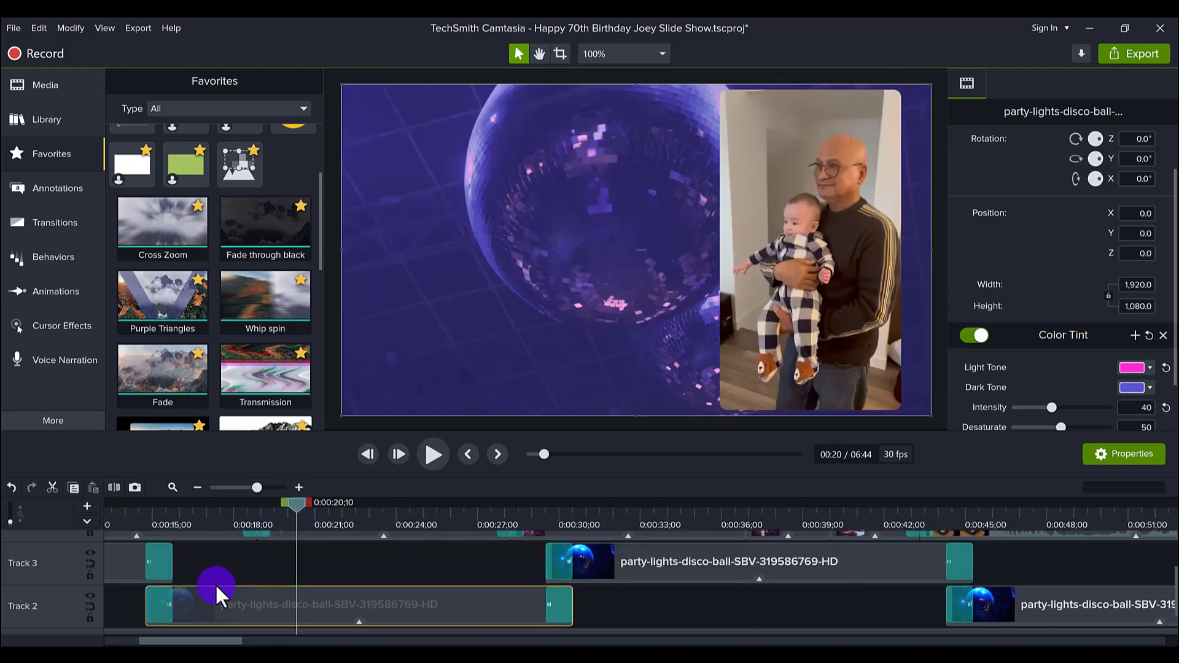
click(127, 568)
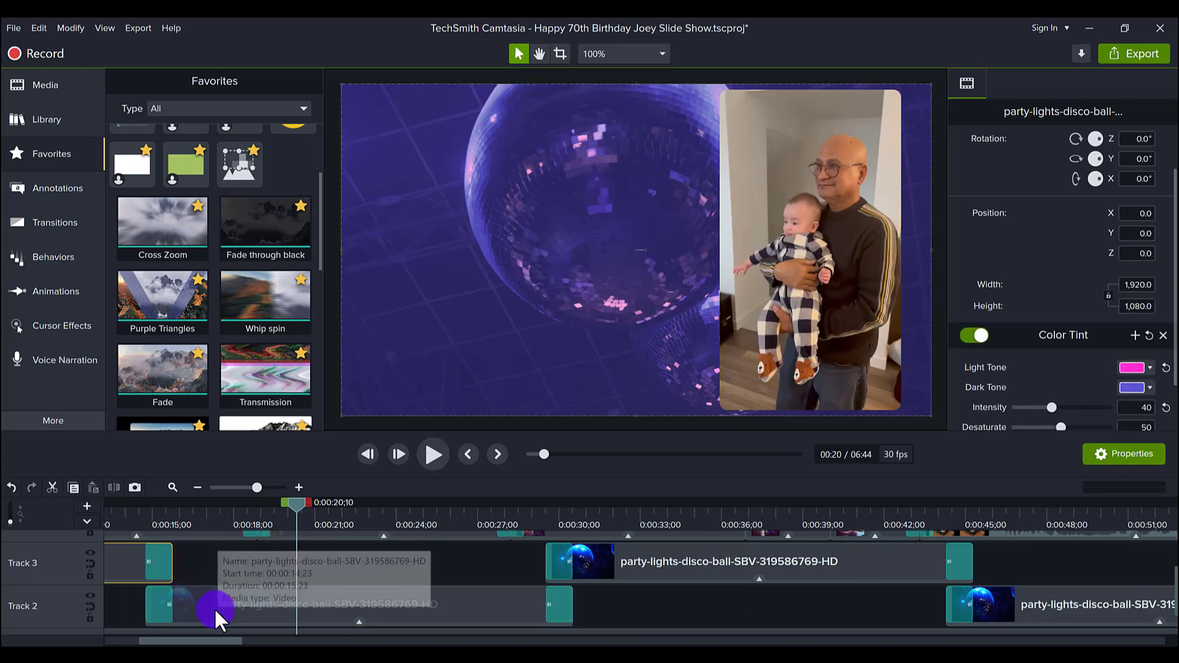
click(147, 598)
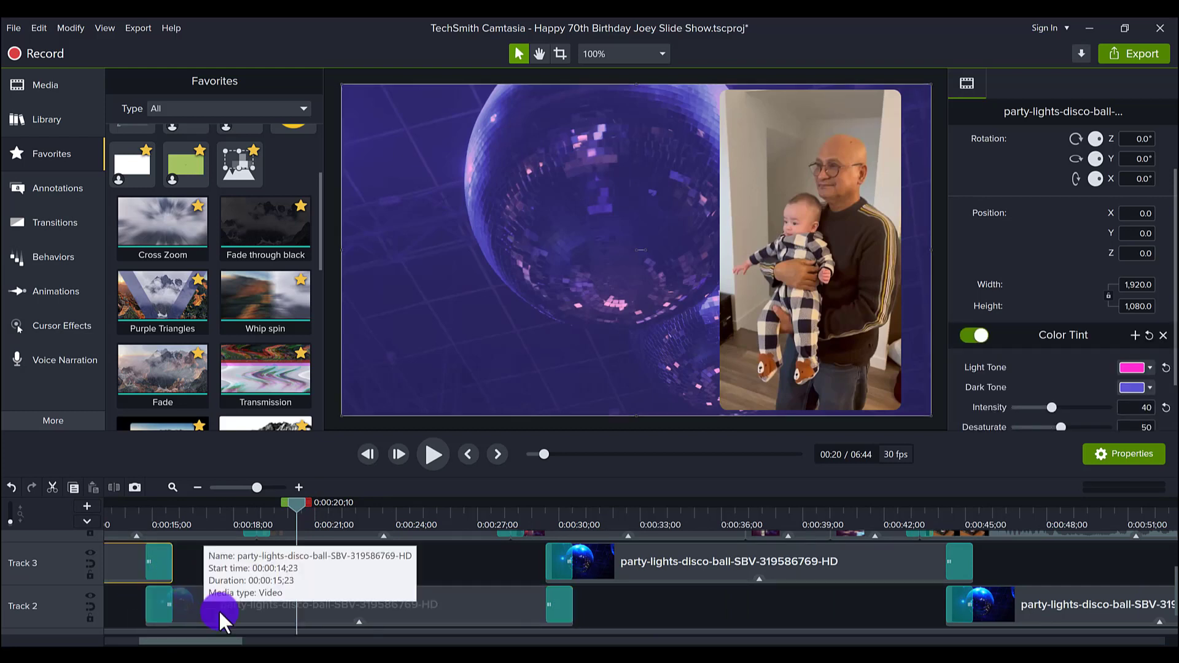
click(138, 552)
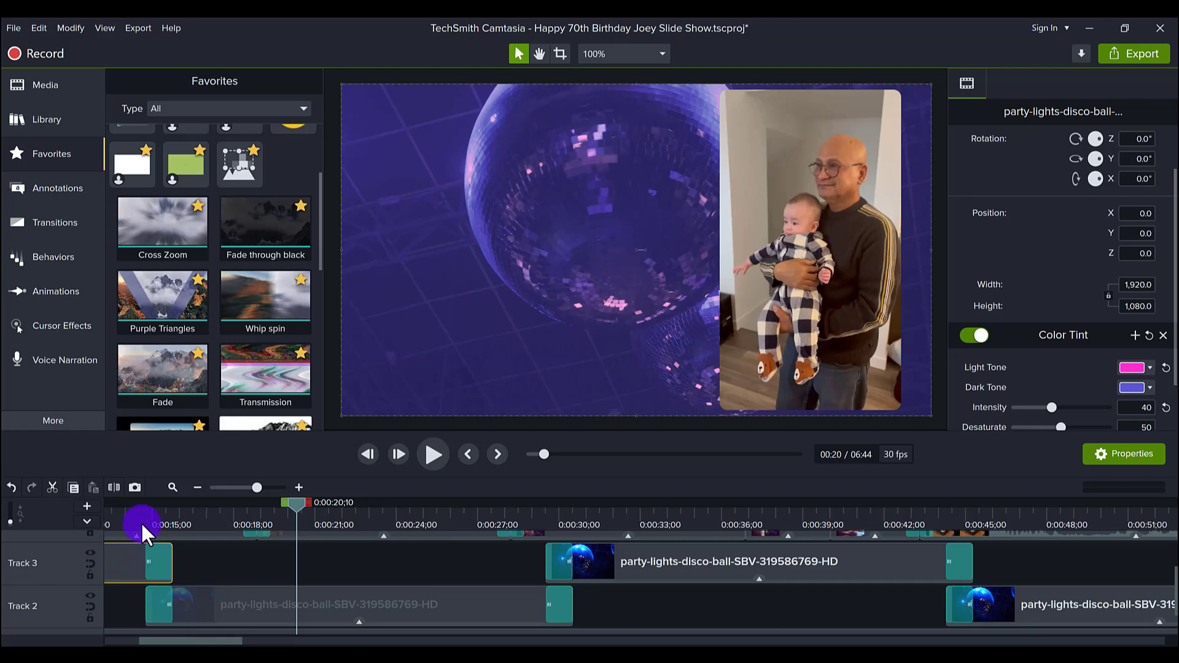
drag(141, 522, 190, 526)
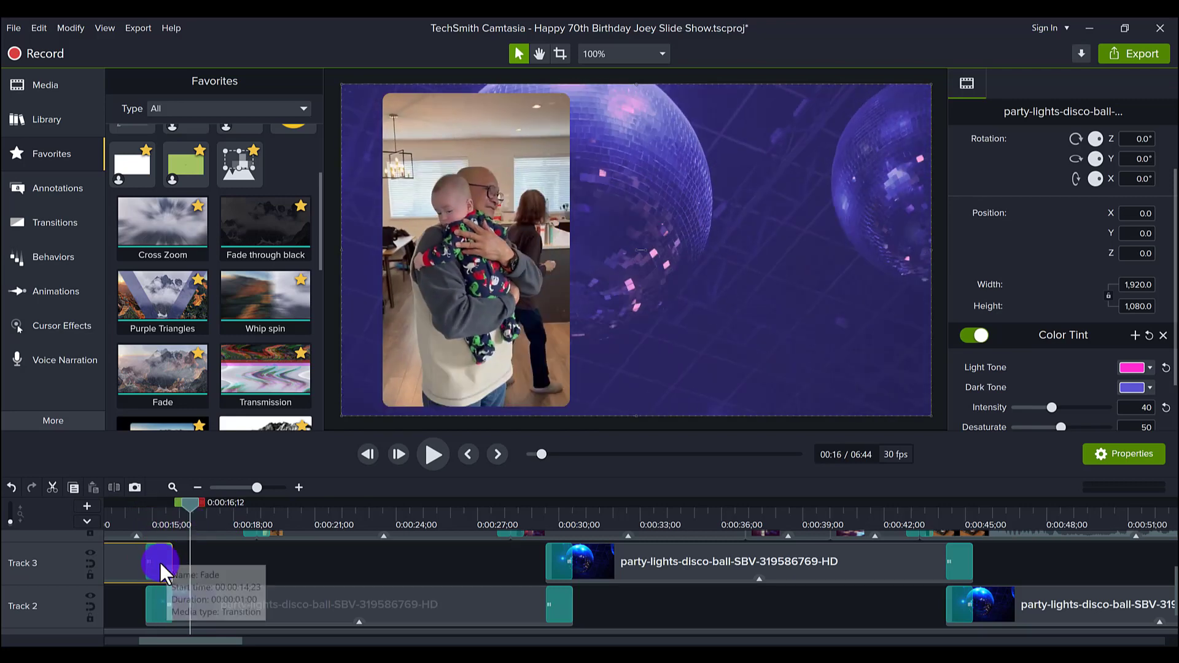
Step: Inspect the Fade transitions on Tracks 3 and 2, then scrub across 0:15 to preview the background crossfade
click(160, 562)
click(160, 606)
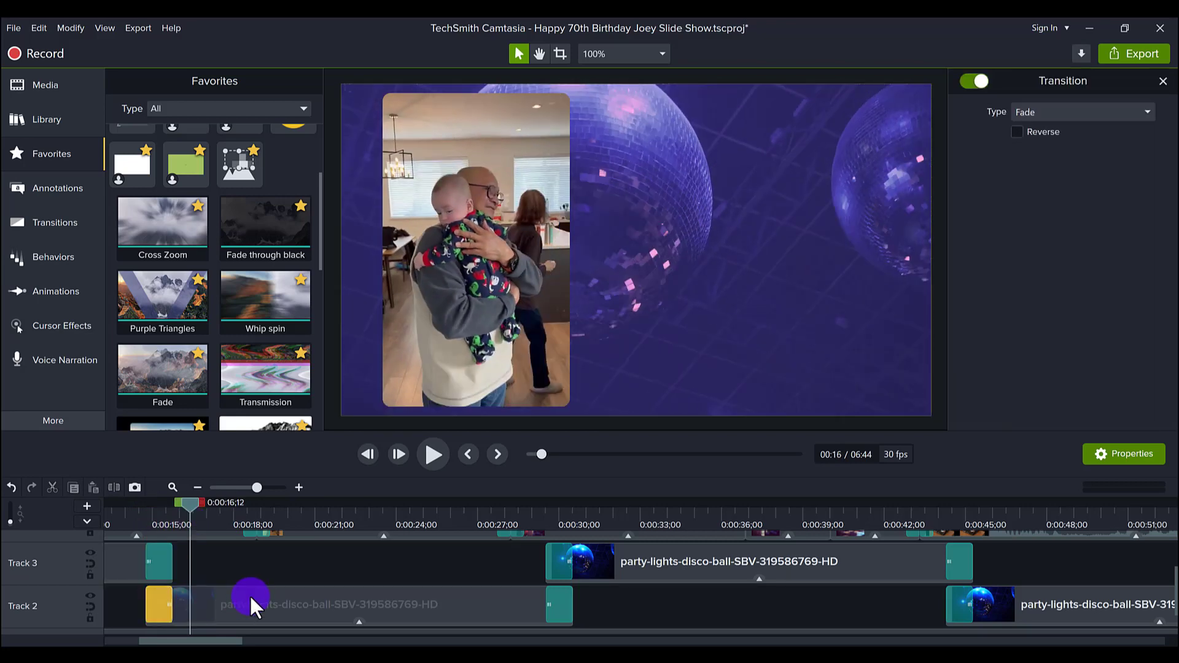
click(252, 595)
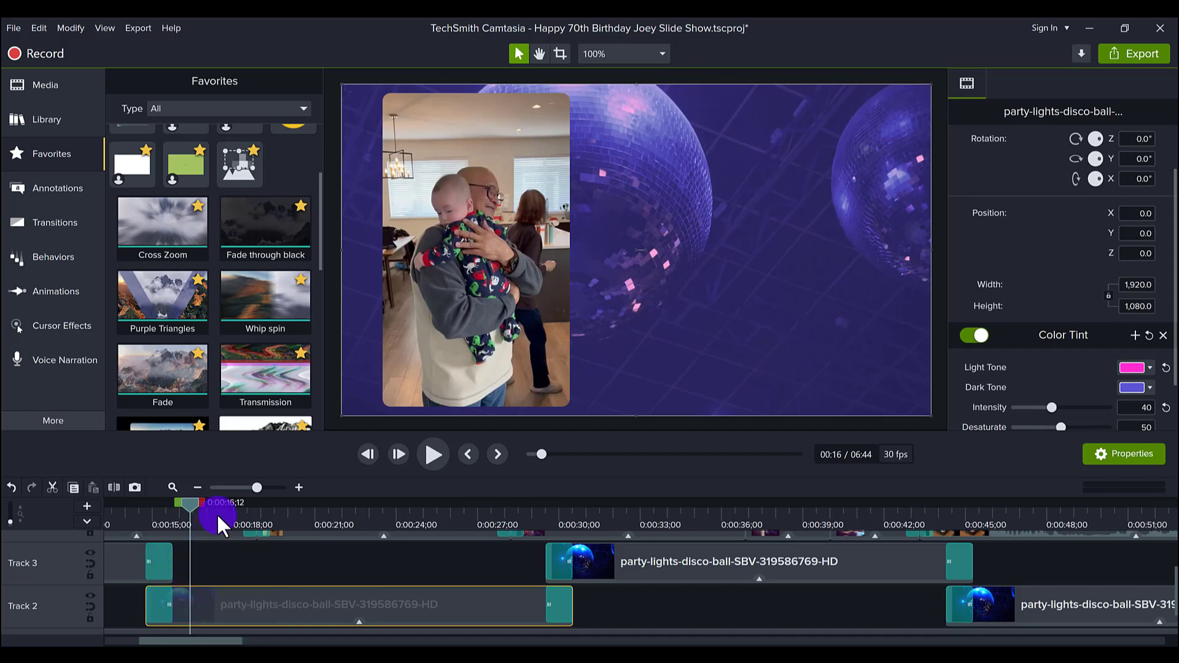
click(143, 511)
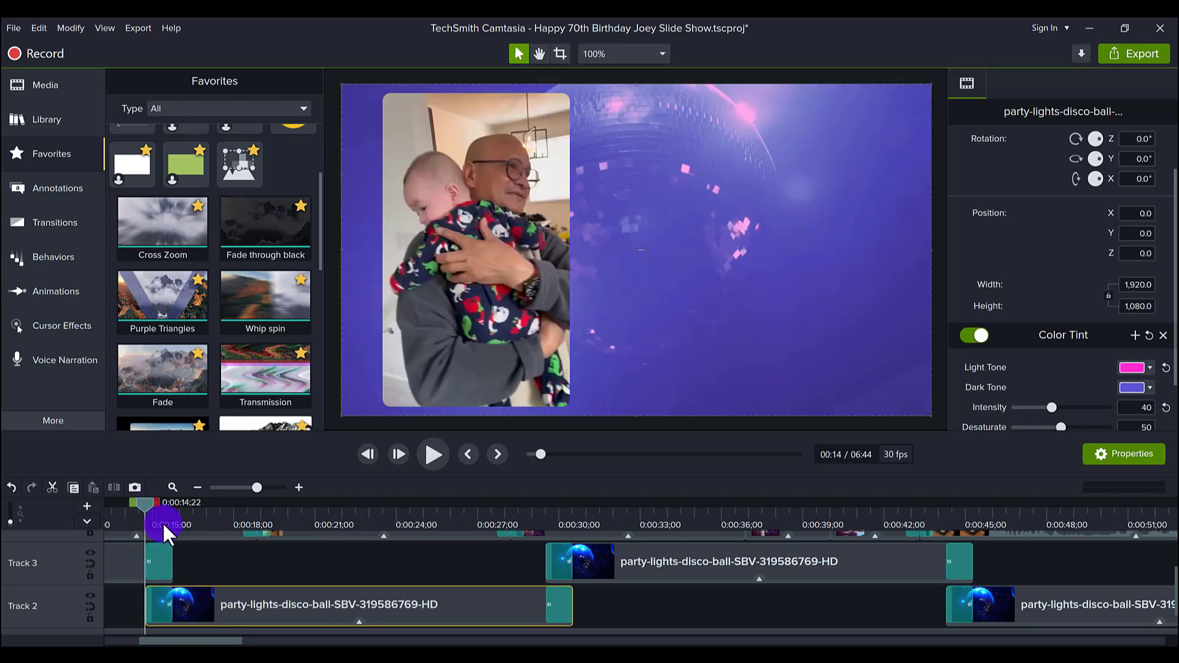
drag(162, 520, 211, 518)
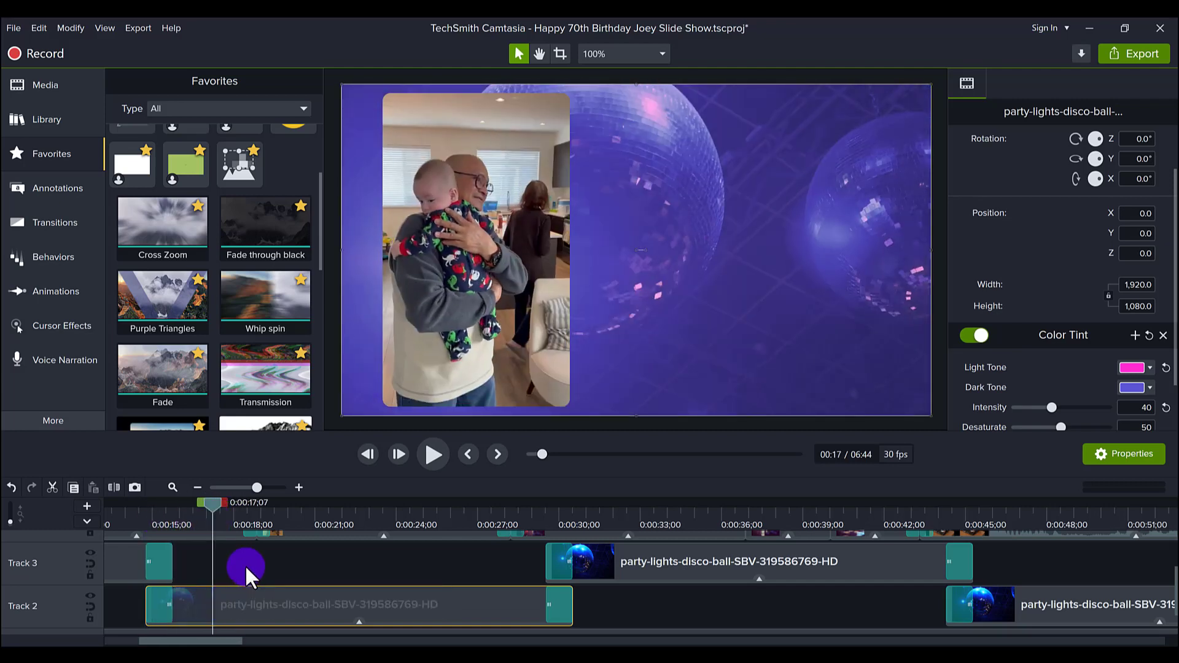
click(245, 565)
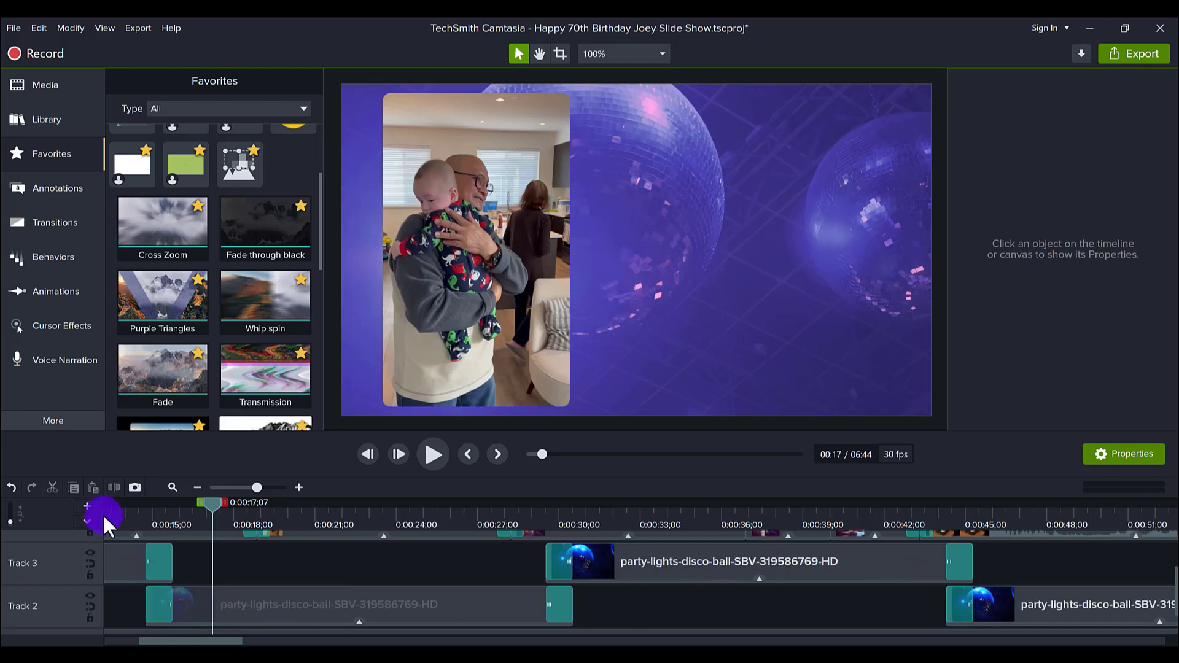
Step: Zoom the timeline back out and move the playhead ahead to 0:54
click(197, 487)
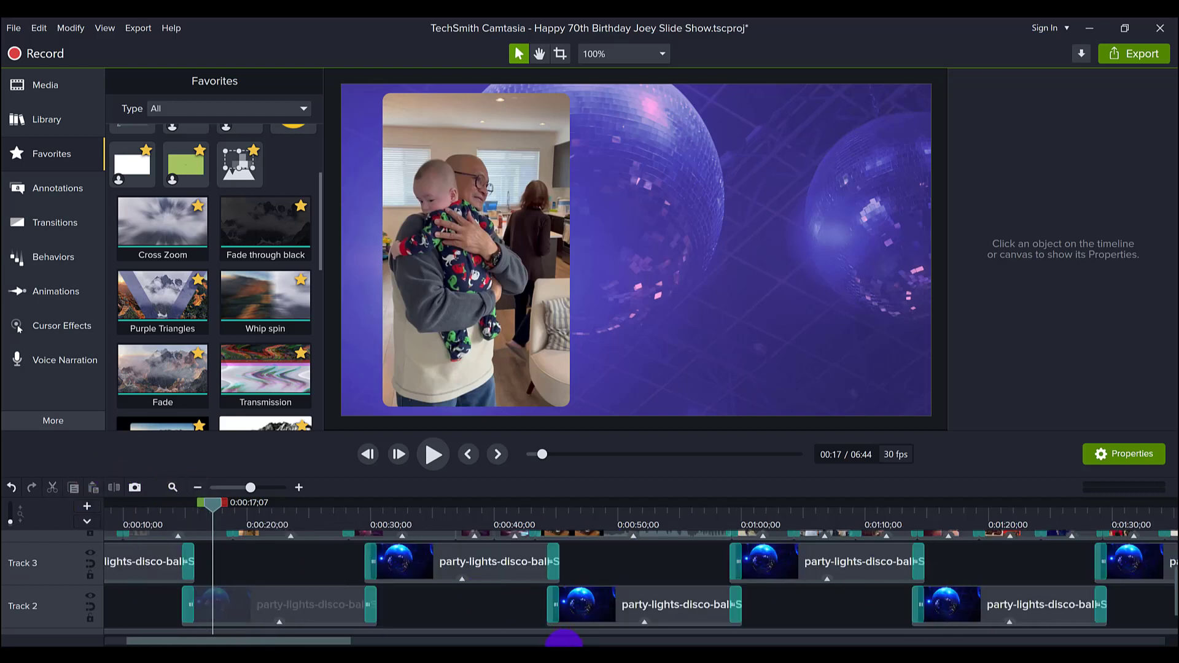
scroll(571, 623, up, 2)
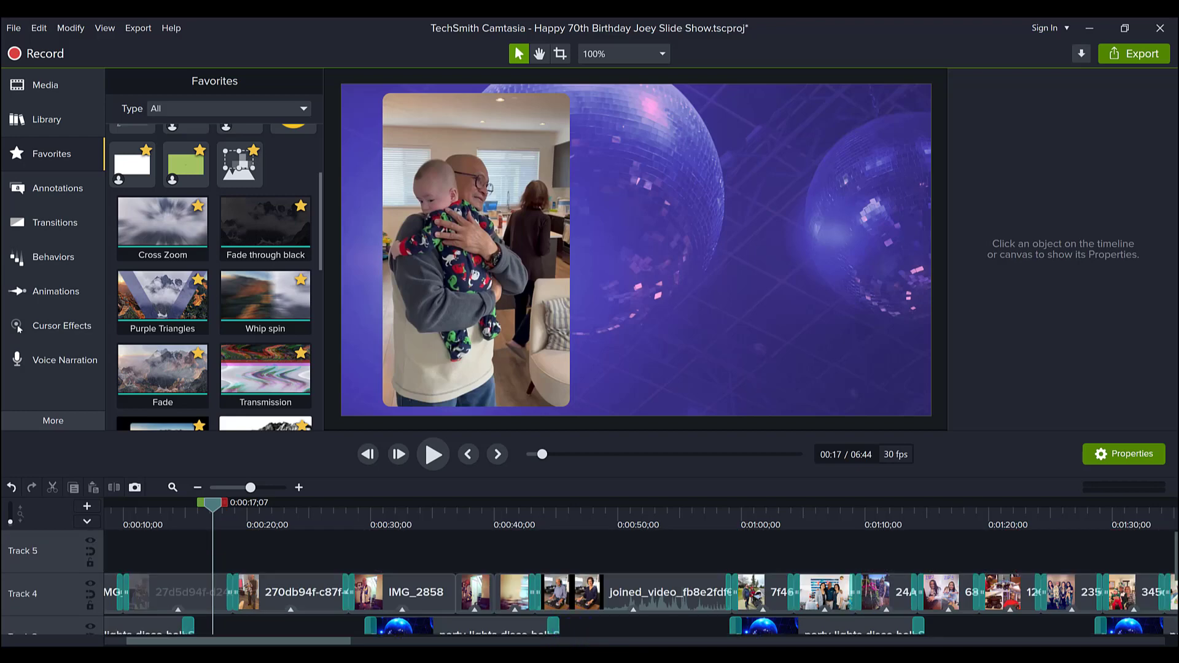
click(594, 515)
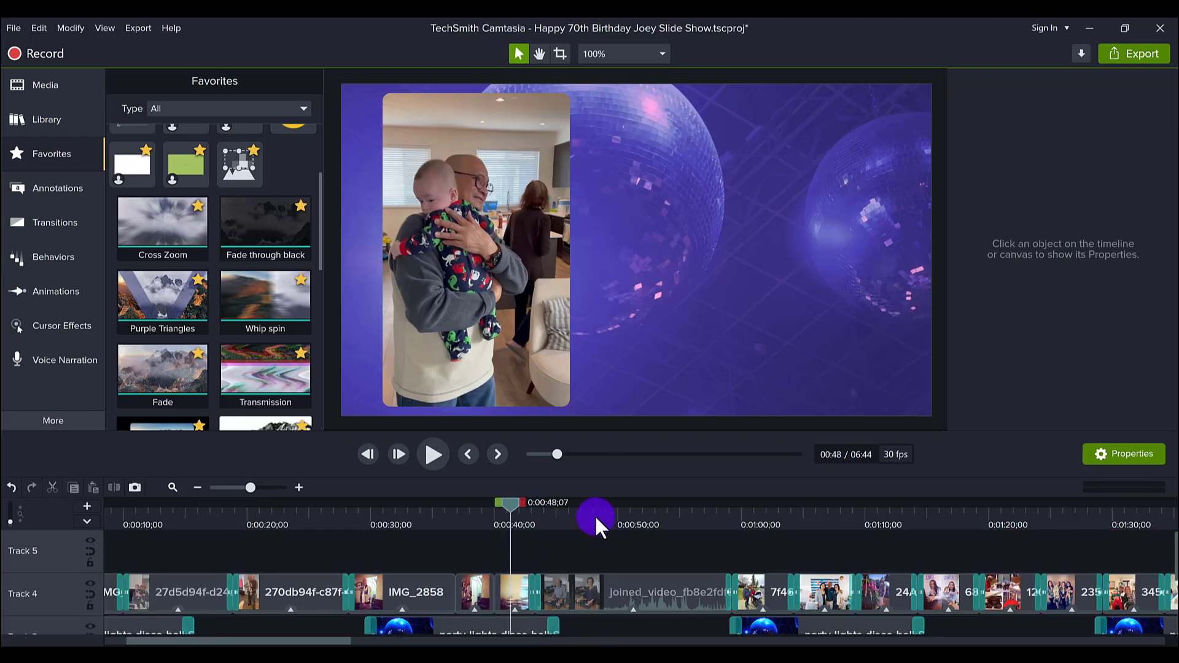
drag(875, 524, 942, 526)
click(676, 526)
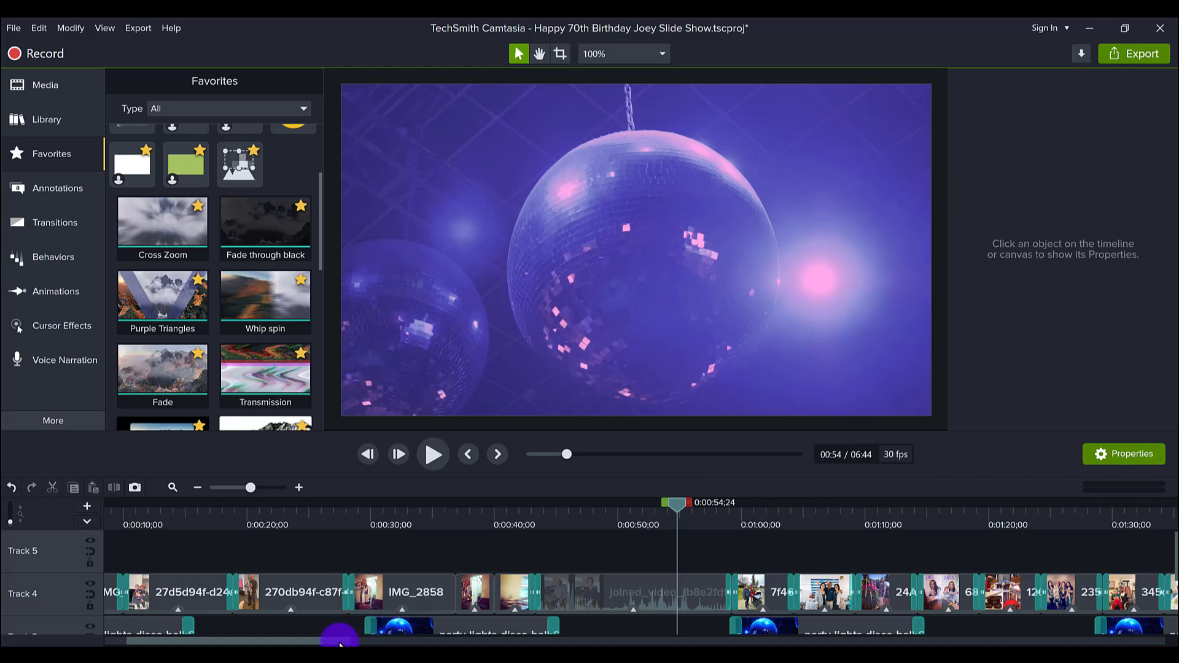
scroll(406, 573, down, 3)
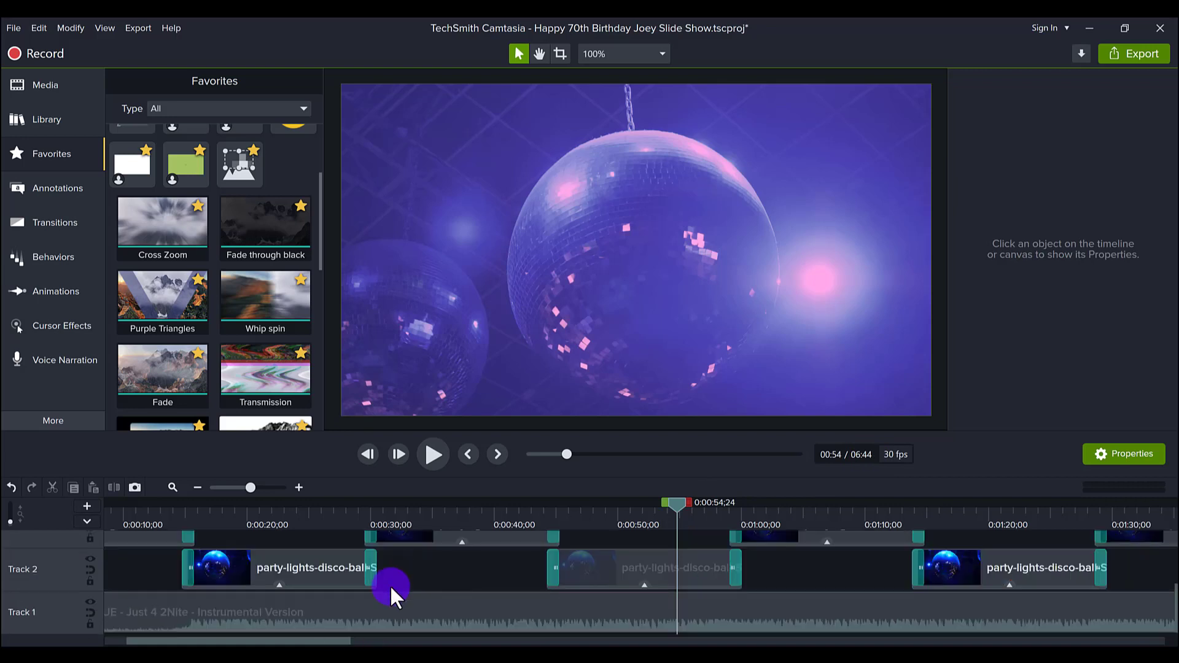
drag(307, 641, 753, 640)
Step: Move the playhead to the family photo at 4:05 and select the CRANE TECHNIQUE music clips
click(924, 514)
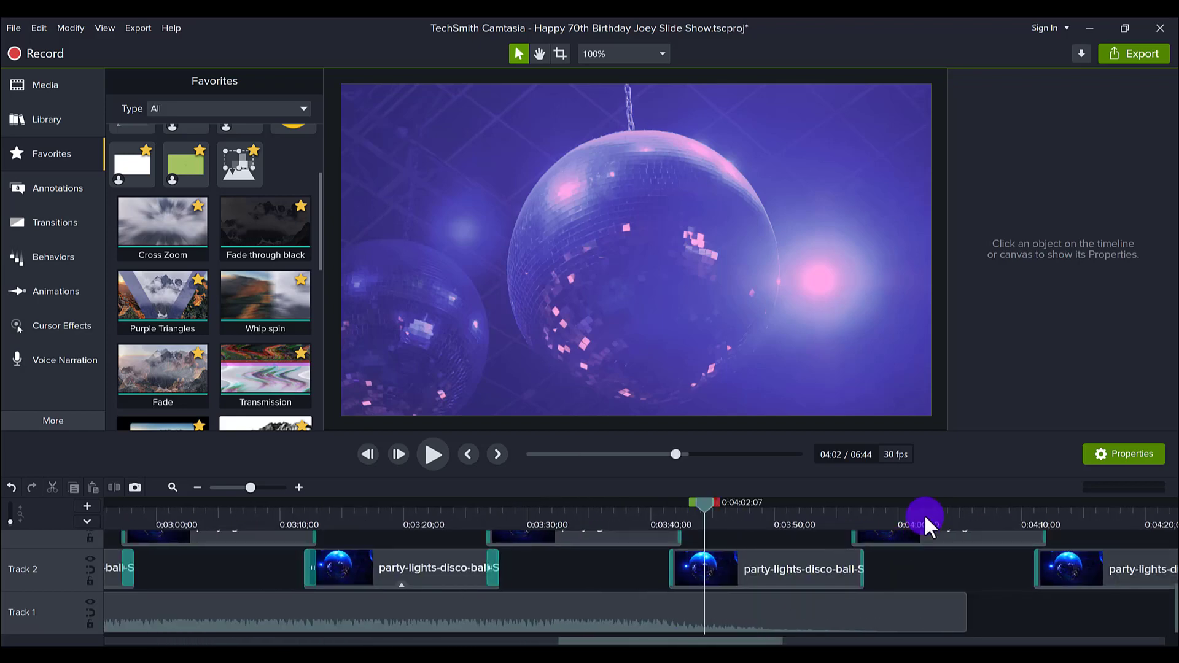
drag(924, 514, 967, 510)
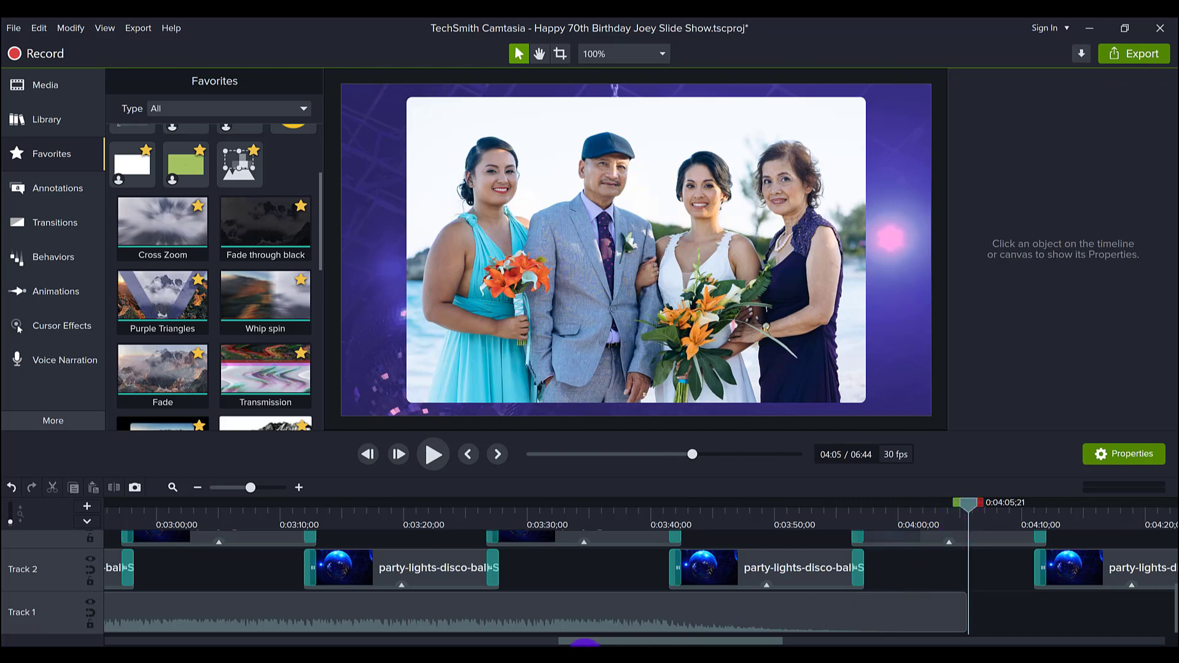
drag(640, 641, 680, 639)
click(455, 614)
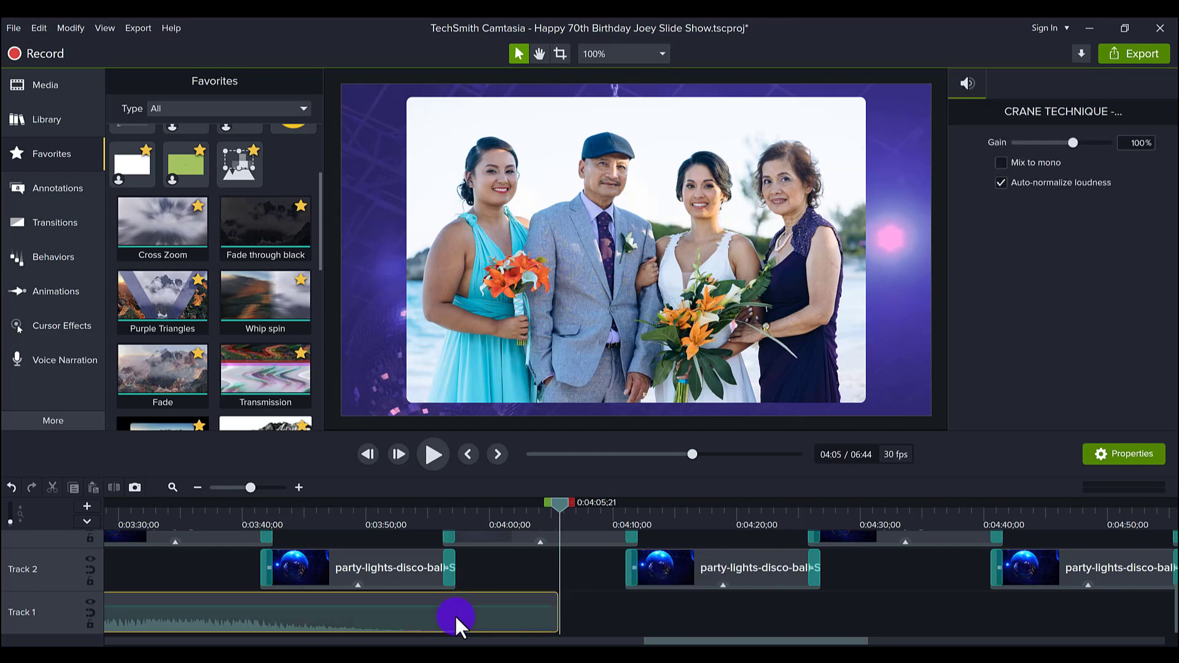
scroll(455, 614, up, 3)
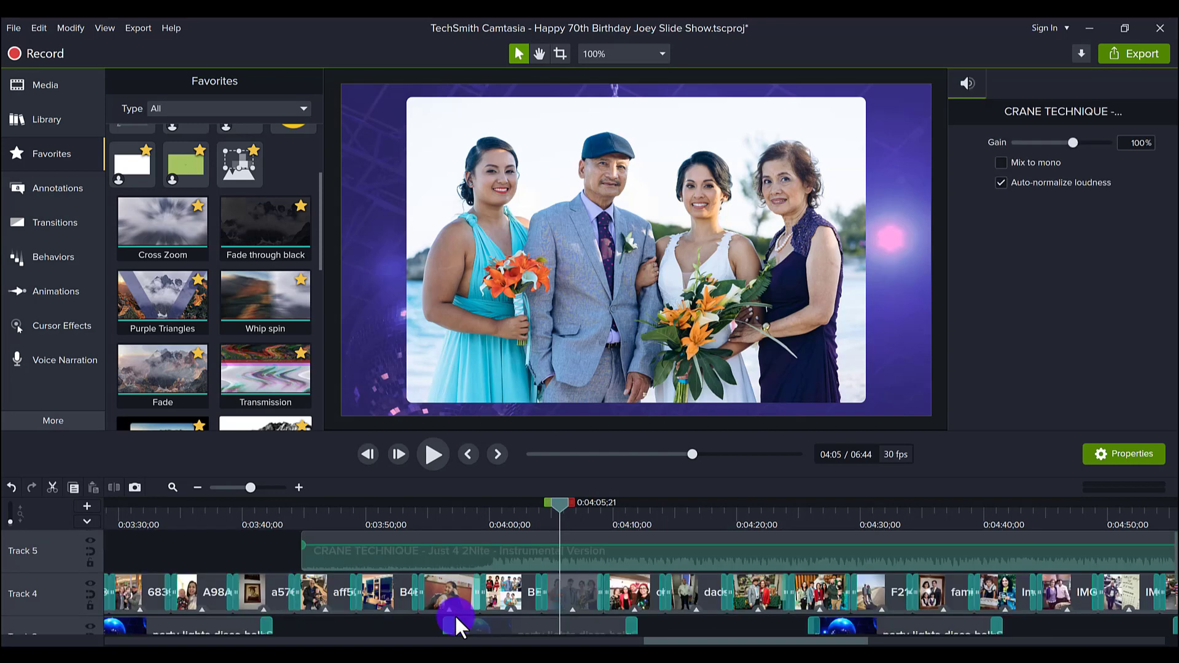
click(348, 557)
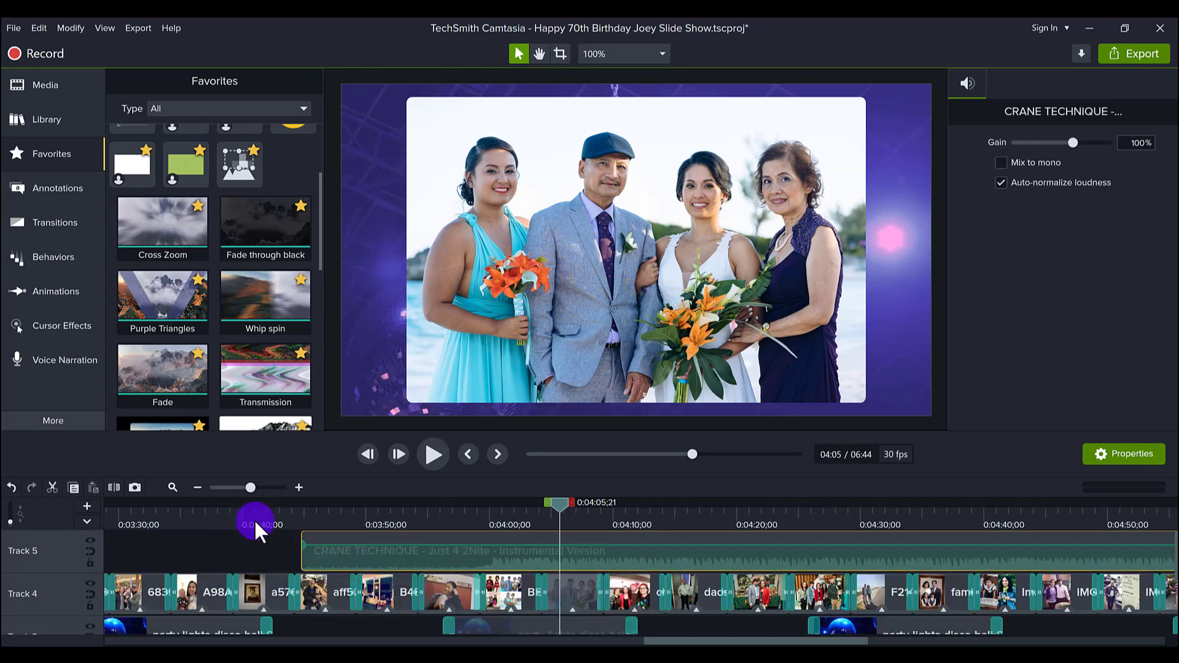
Step: Line the playhead up at 3:45 where the Track 5 CRANE TECHNIQUE copy begins
click(197, 486)
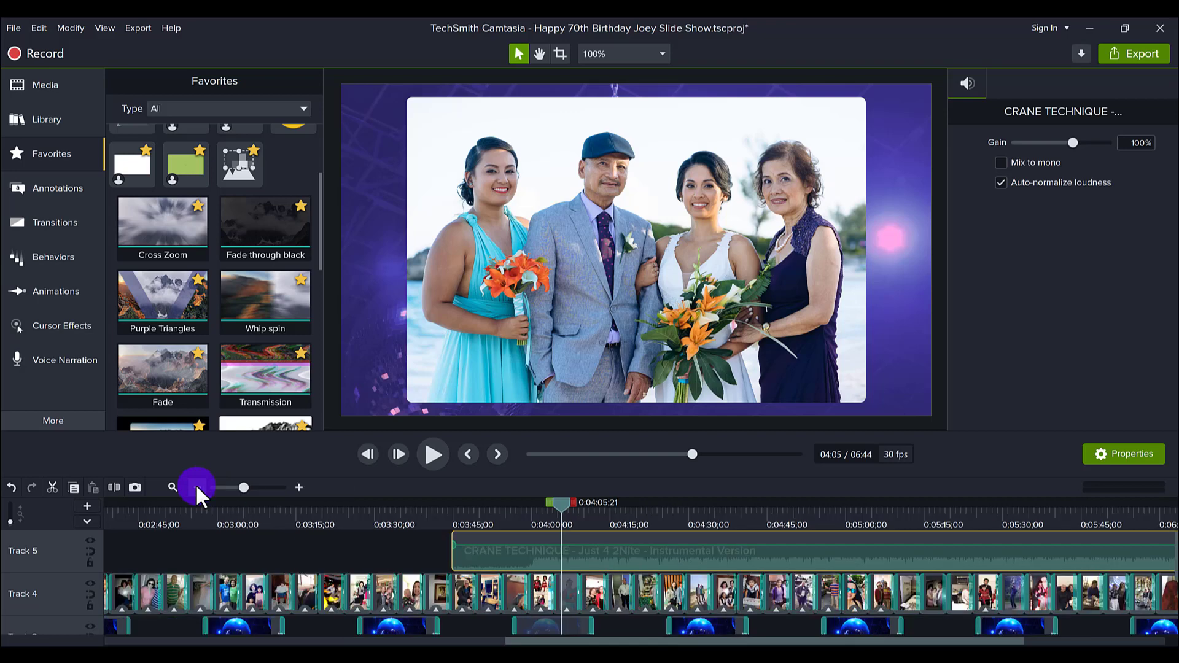
scroll(473, 589, down, 3)
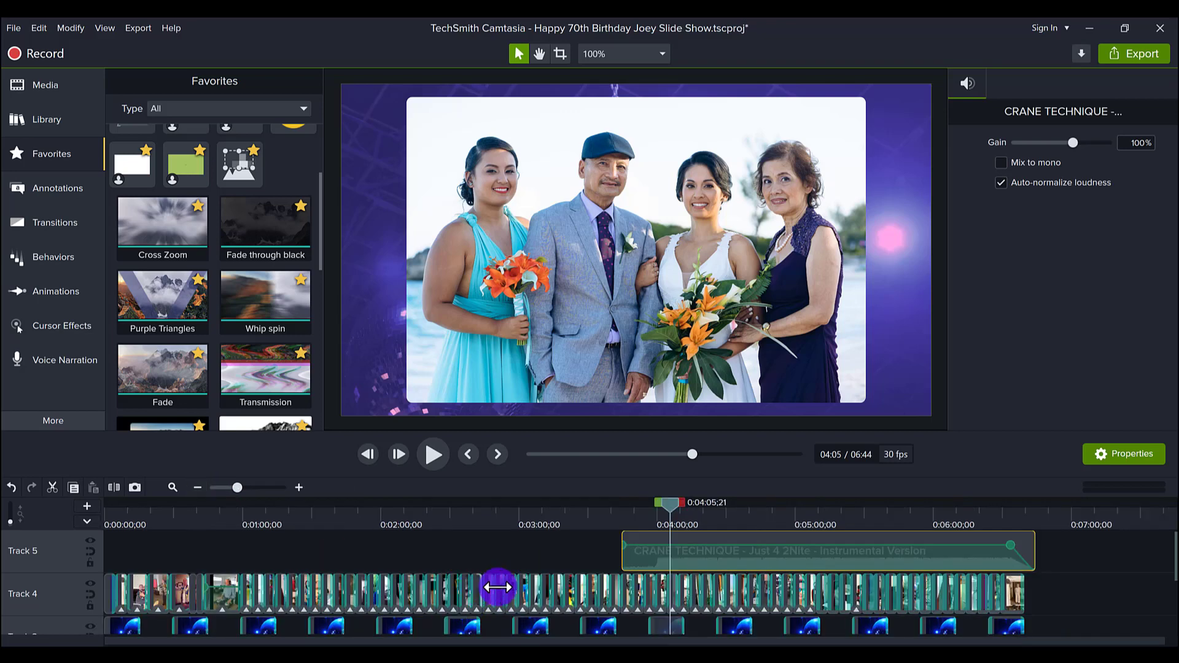
scroll(507, 595, down, 2)
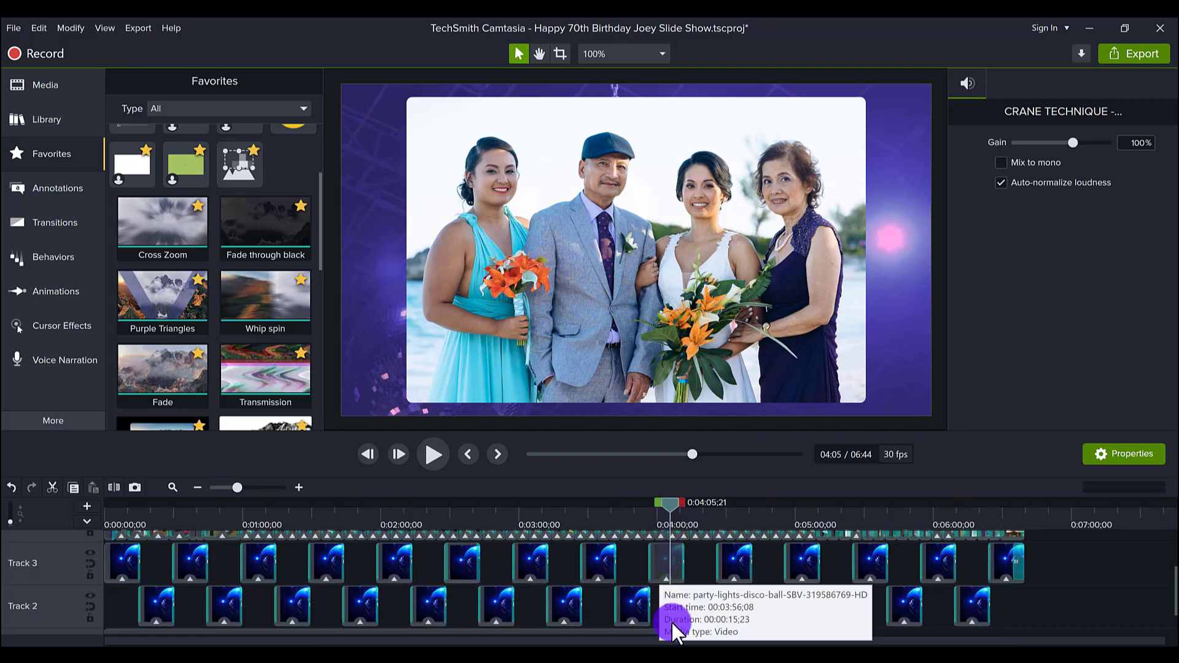
scroll(672, 623, down, 1)
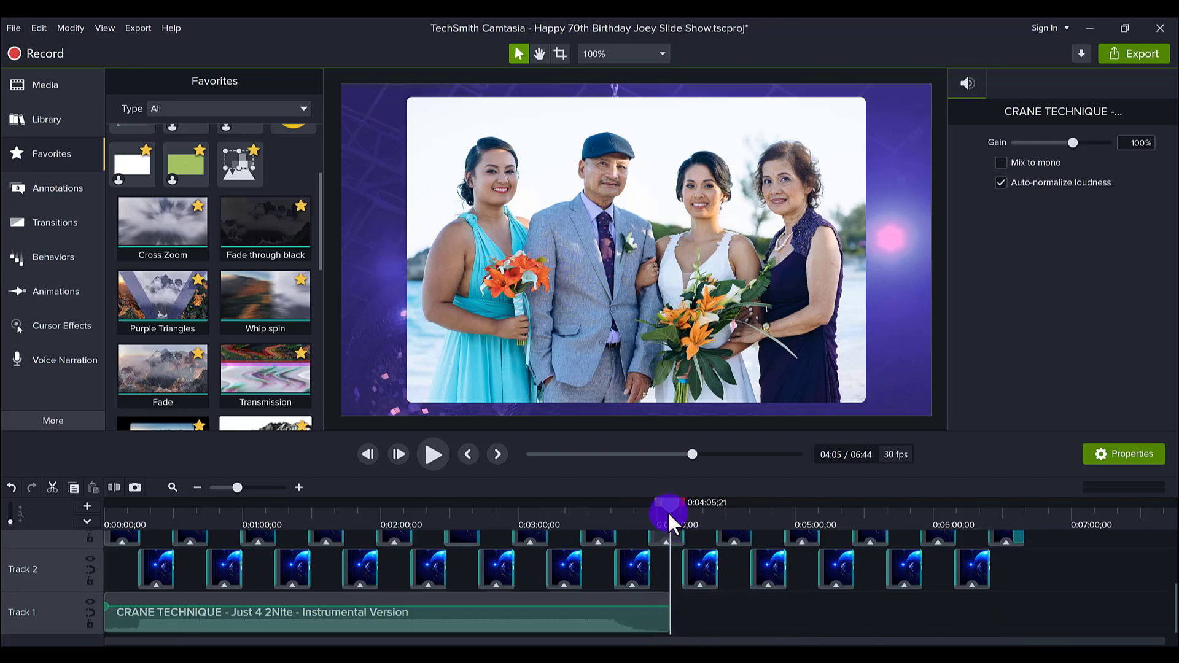
scroll(657, 554, up, 2)
scroll(653, 552, up, 1)
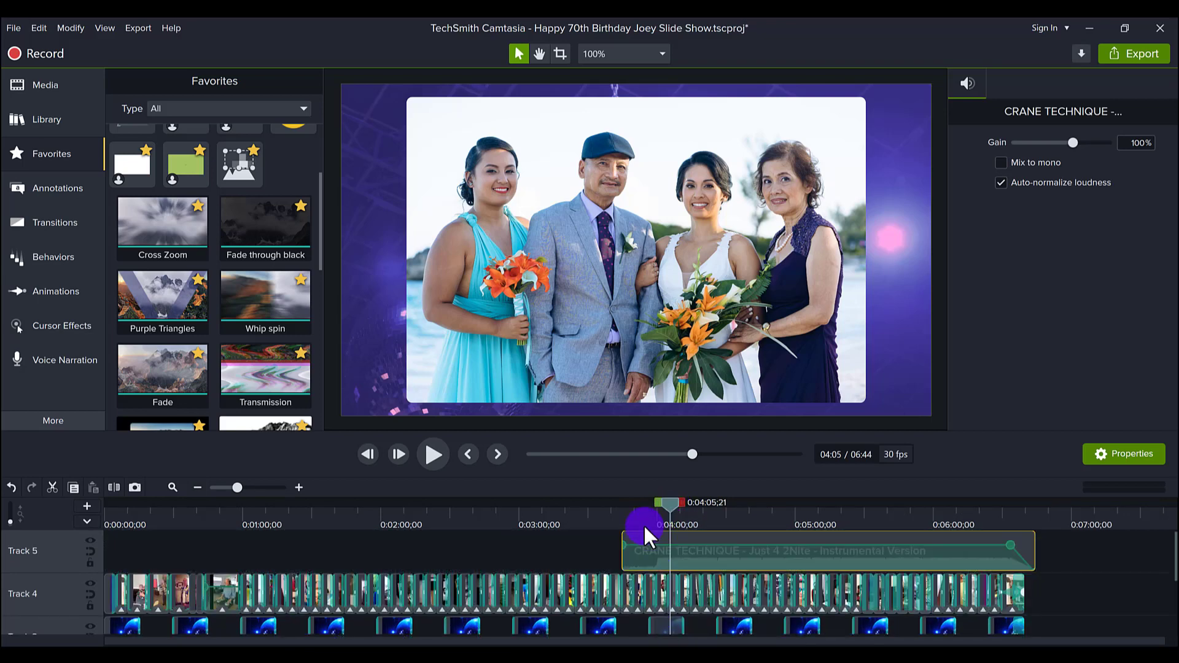
click(622, 521)
drag(620, 522, 617, 524)
scroll(657, 579, down, 3)
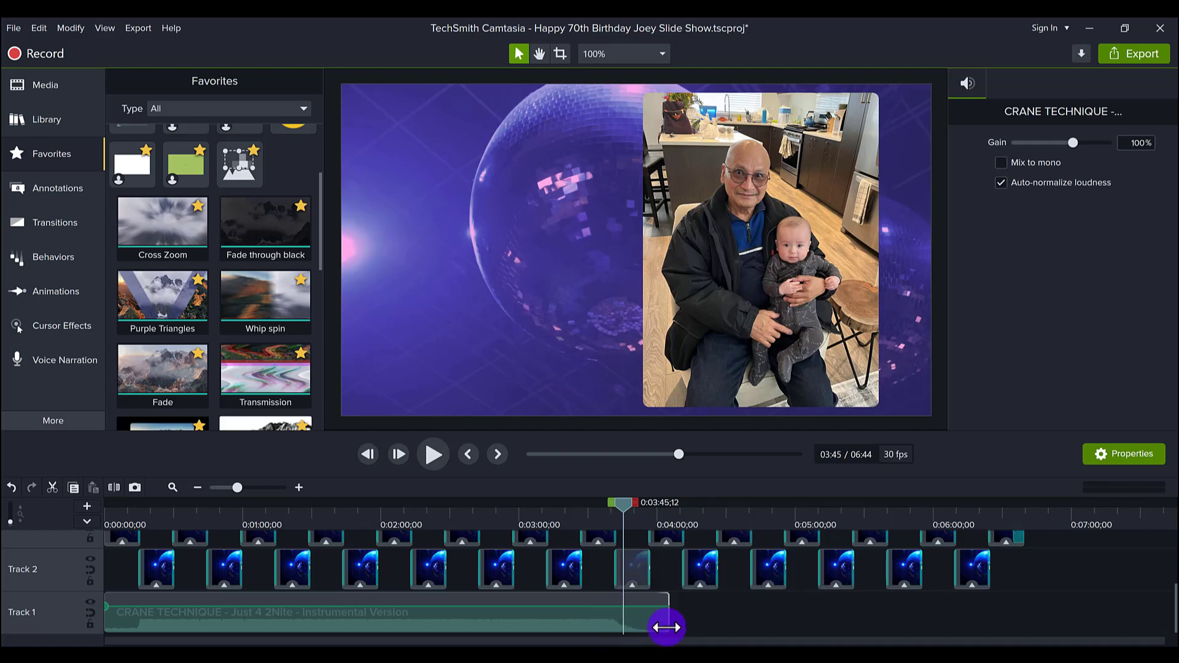
scroll(666, 627, up, 2)
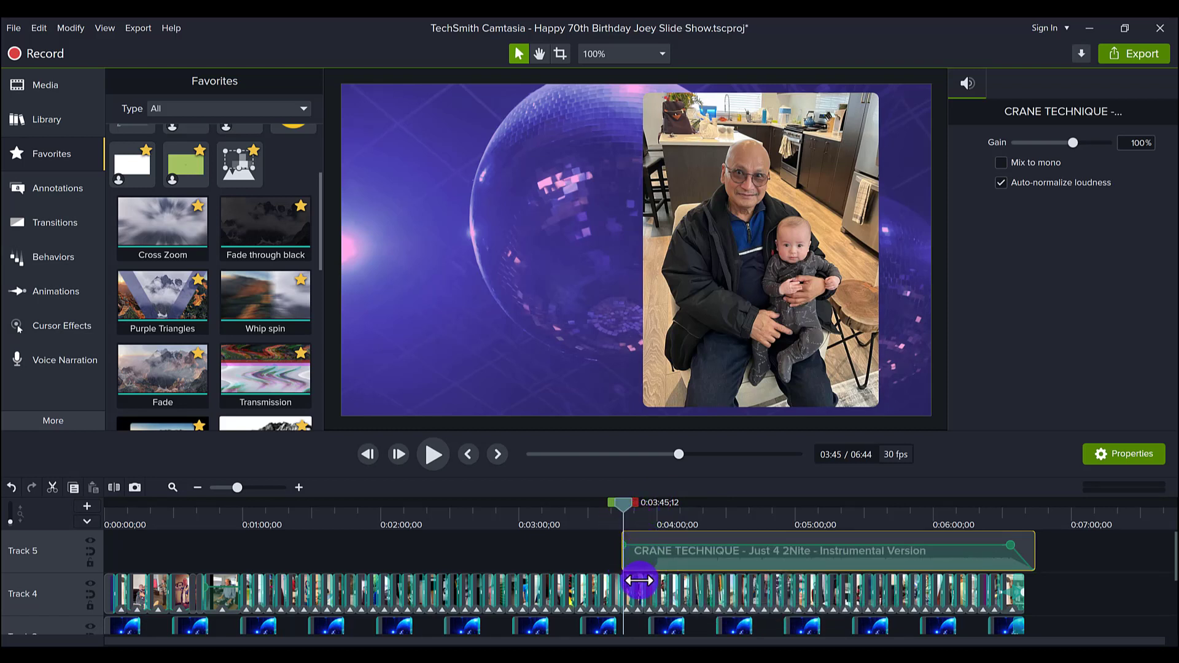
scroll(640, 578, down, 3)
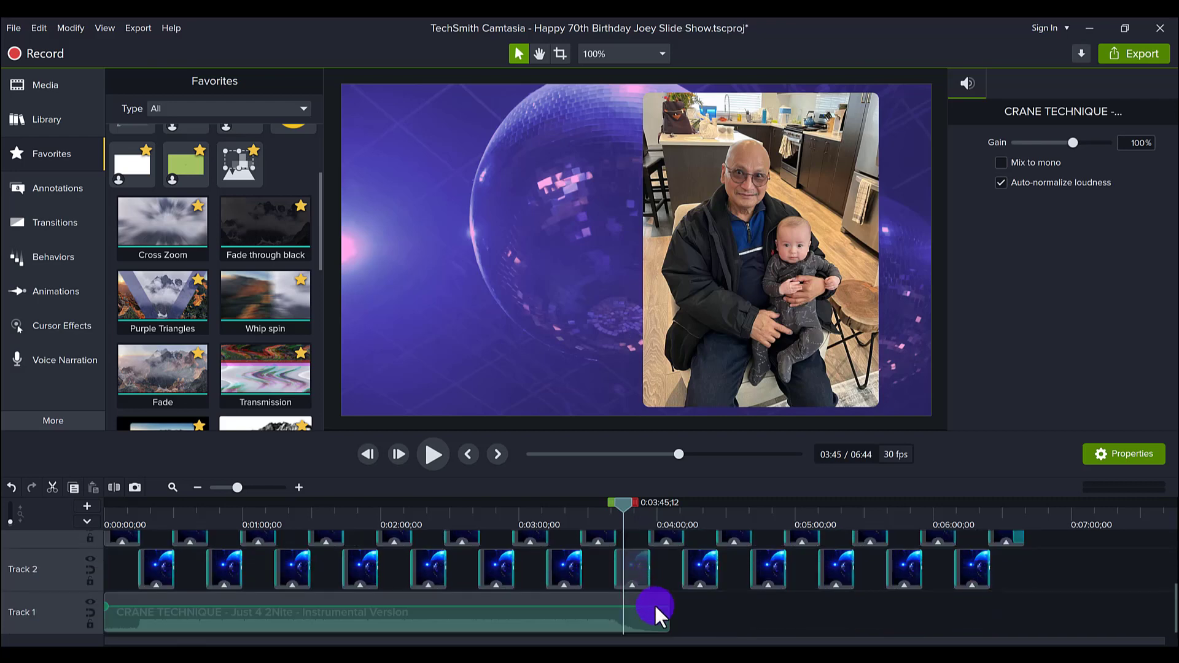
scroll(683, 619, up, 3)
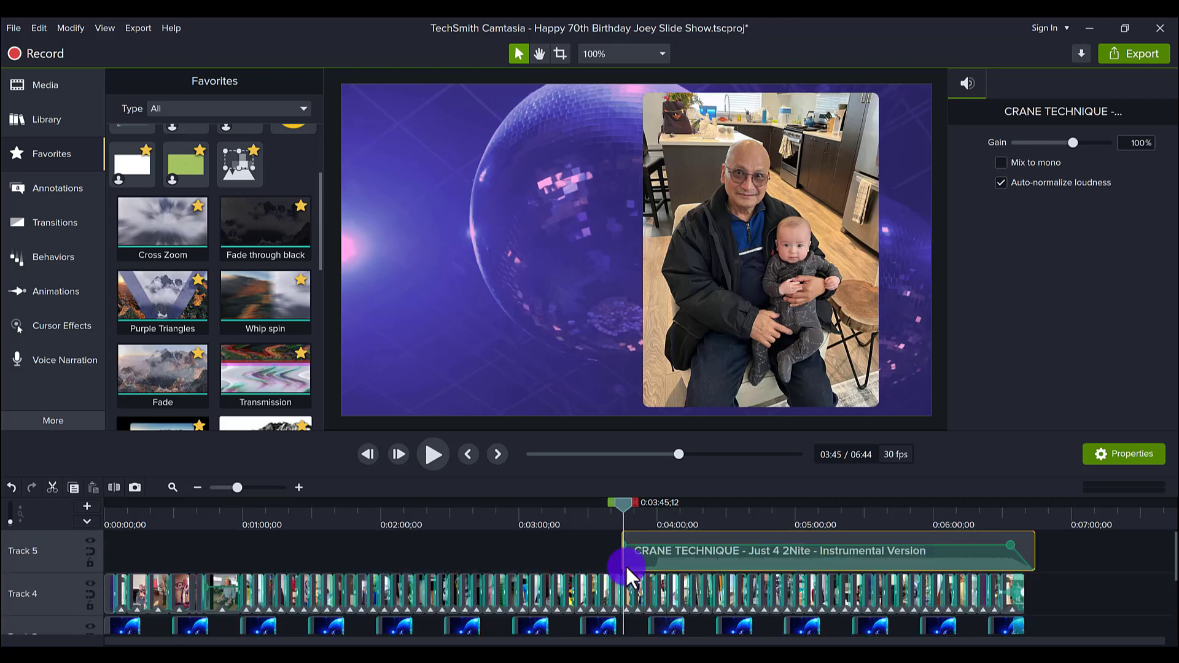
click(616, 517)
drag(618, 517, 618, 517)
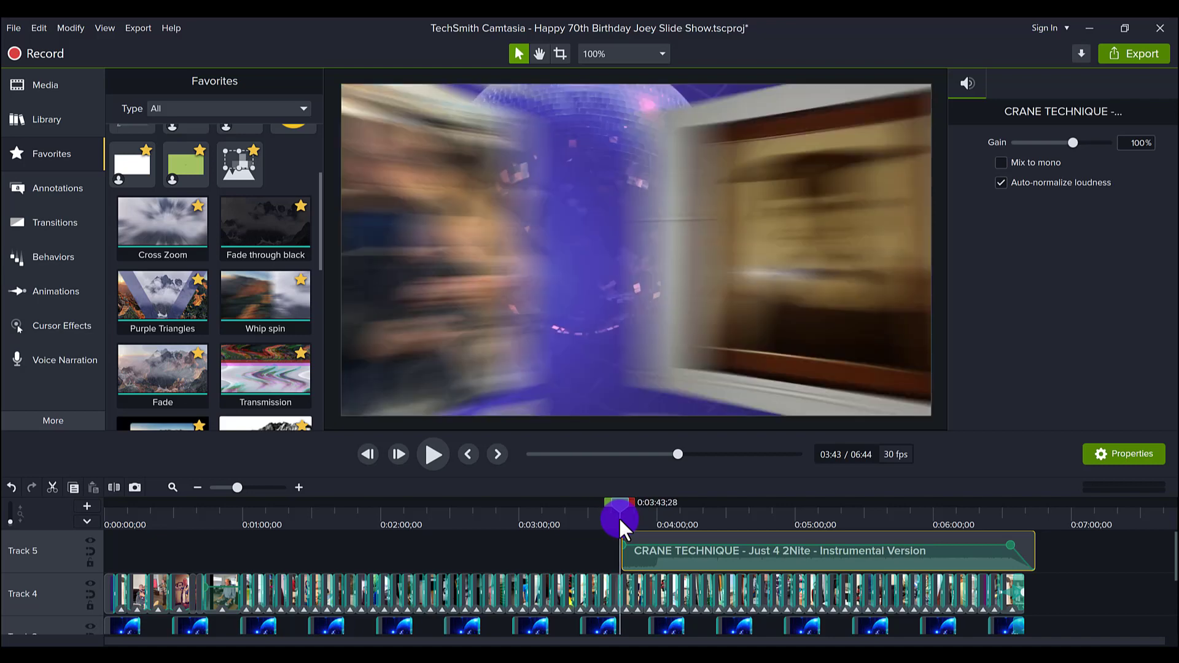
click(299, 487)
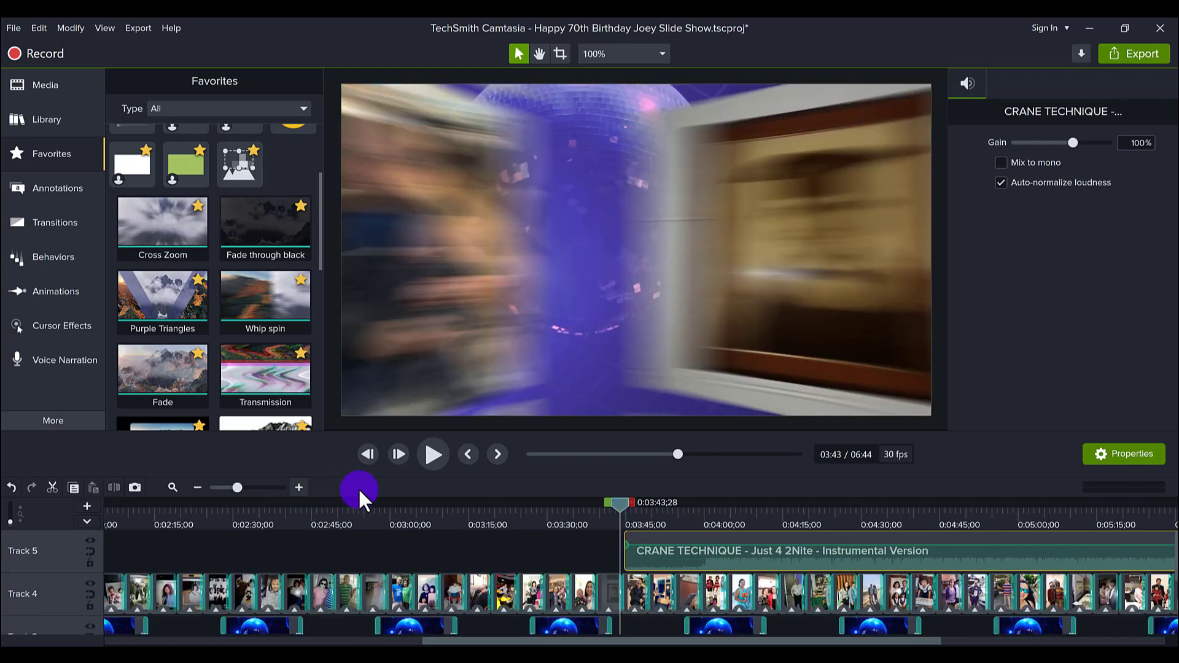
scroll(613, 597, down, 3)
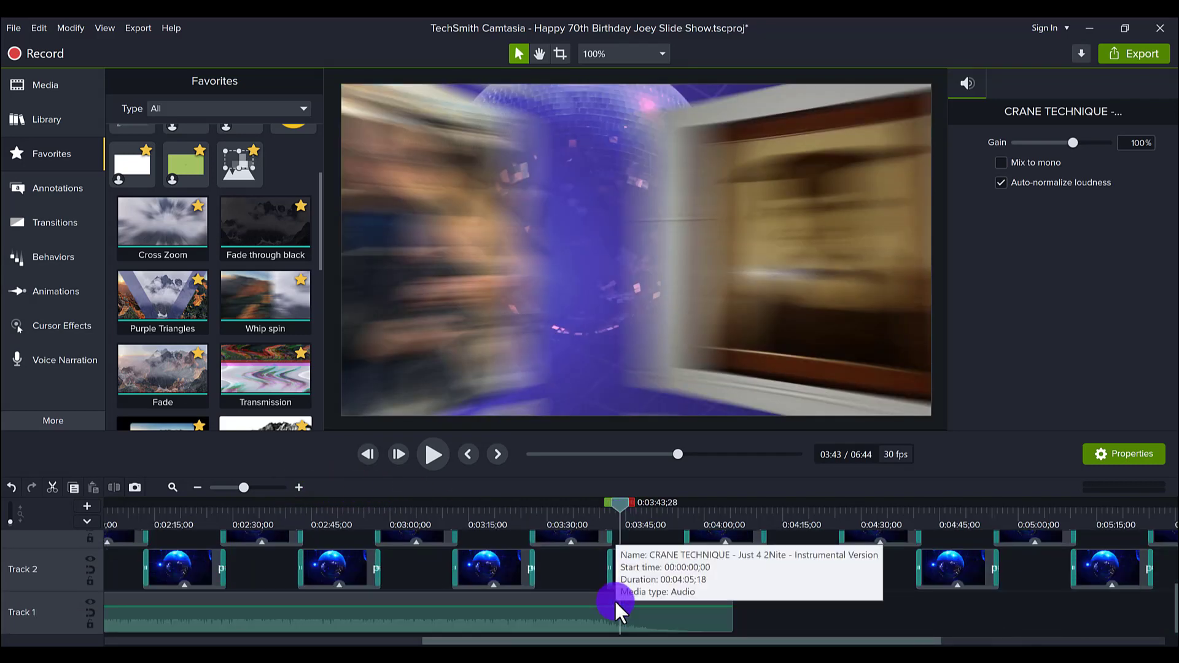
scroll(614, 600, up, 3)
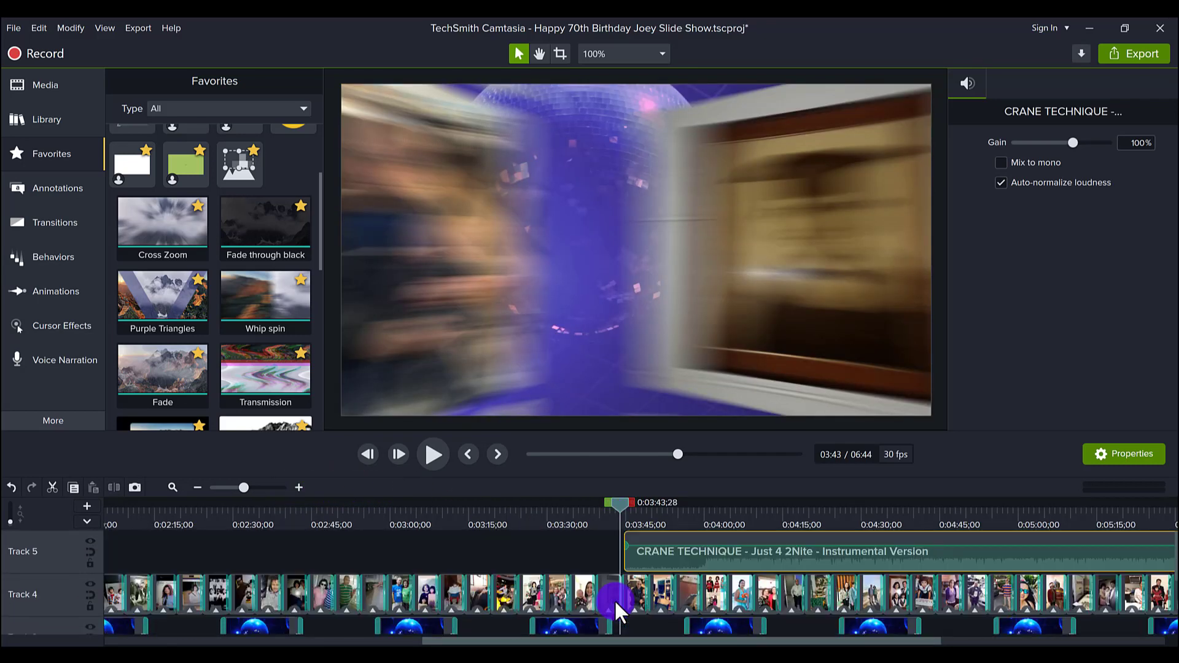
click(434, 456)
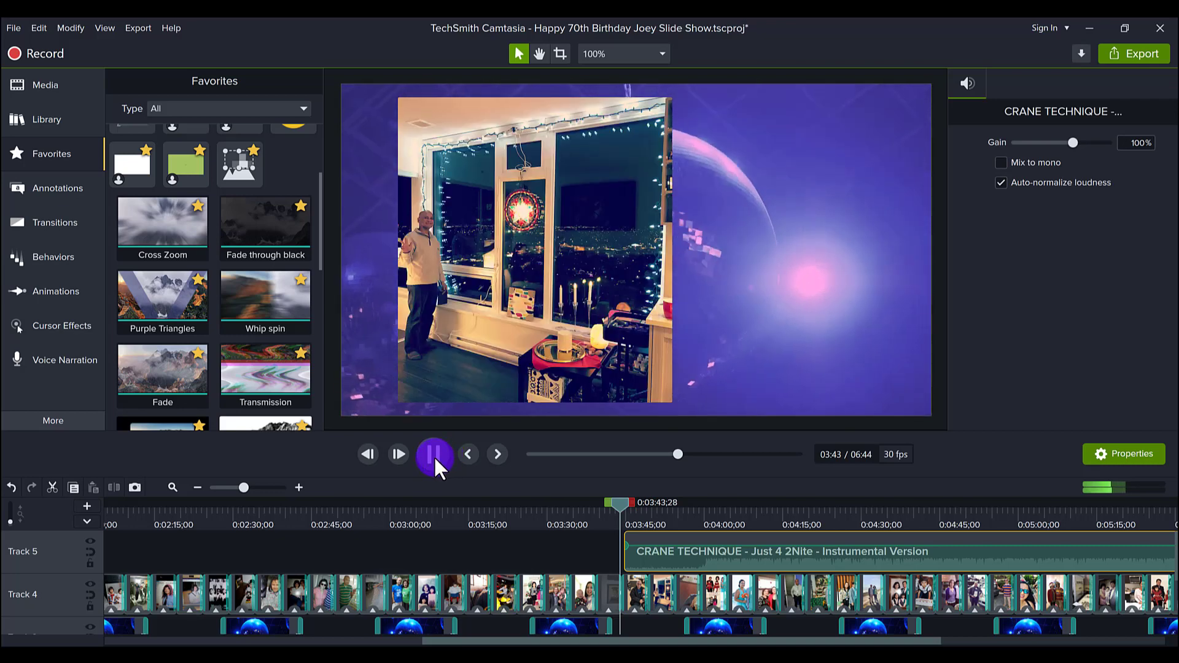
click(468, 548)
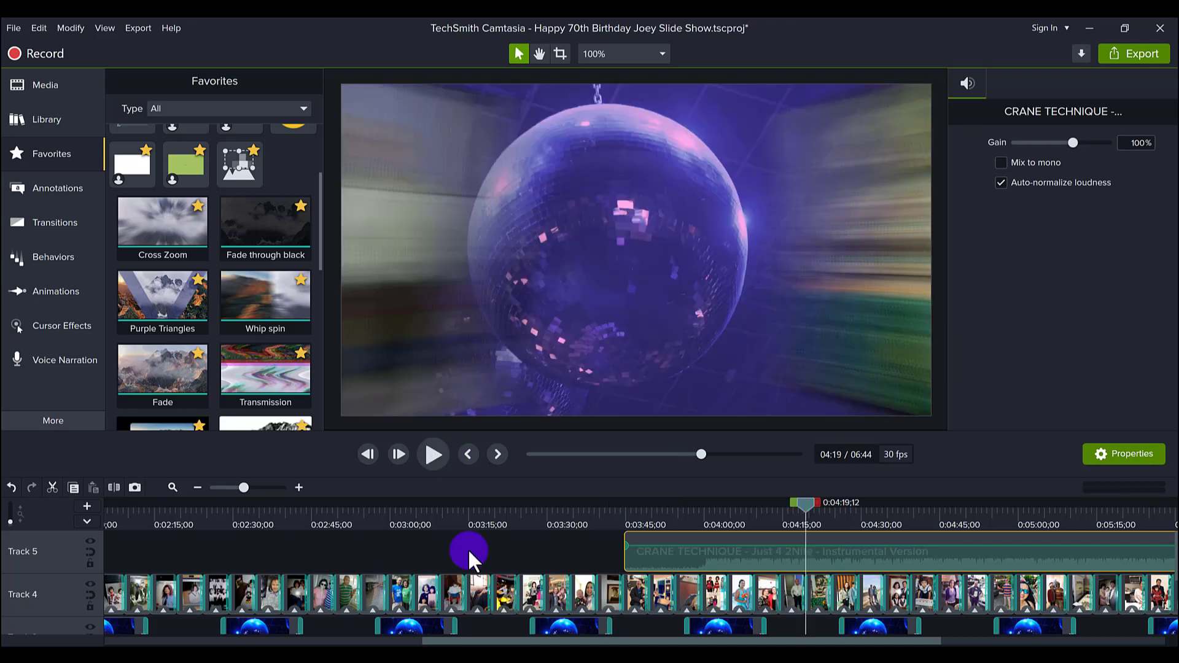
scroll(468, 548, down, 3)
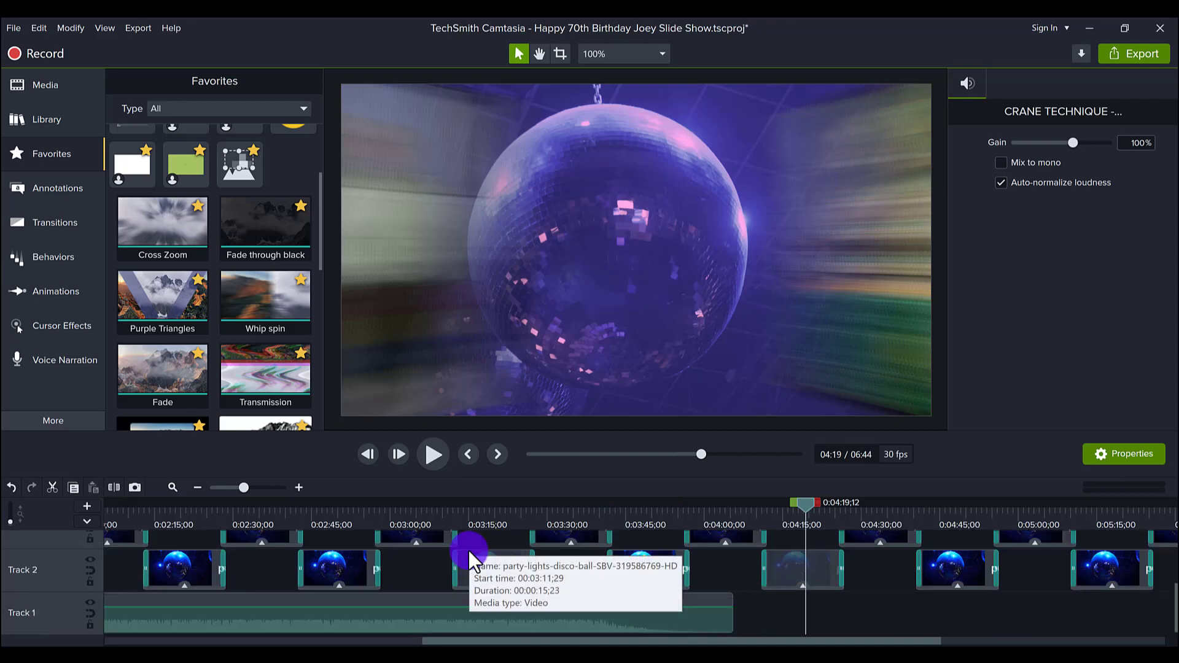
scroll(468, 550, up, 3)
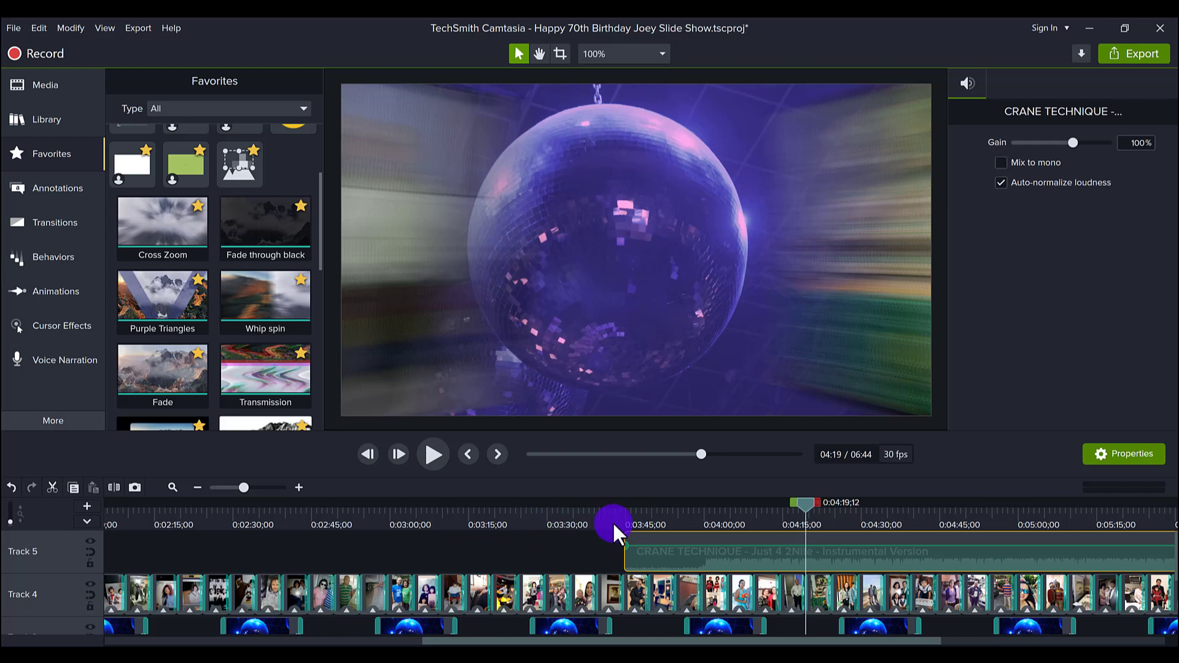
scroll(613, 539, down, 3)
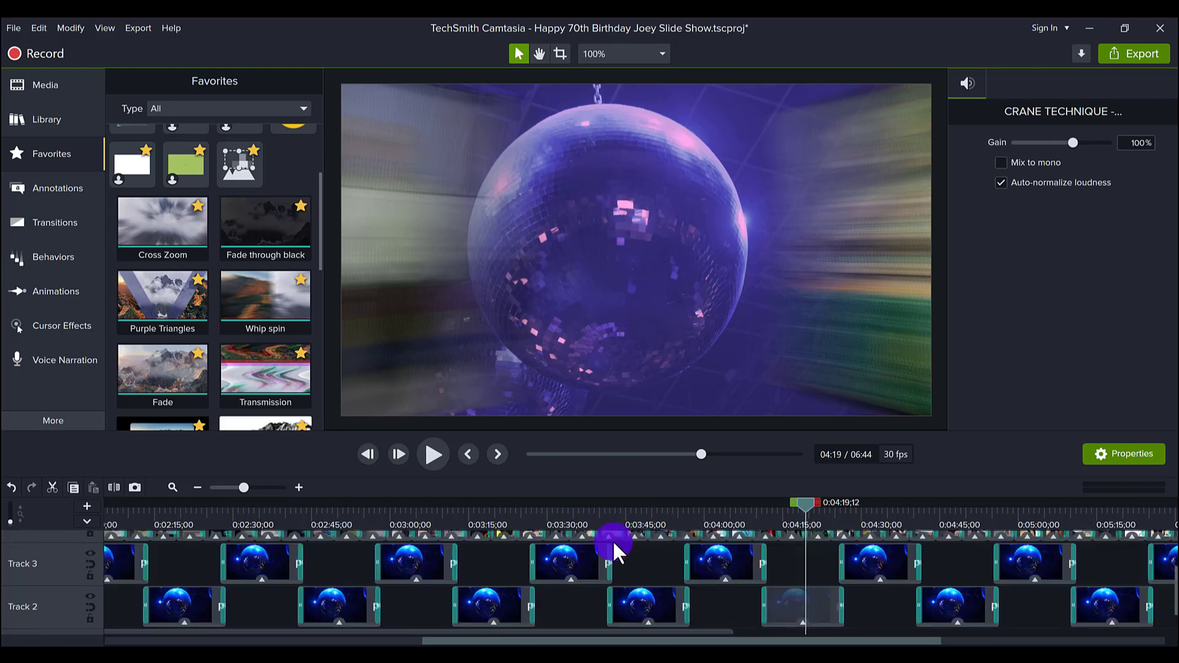
scroll(613, 540, up, 3)
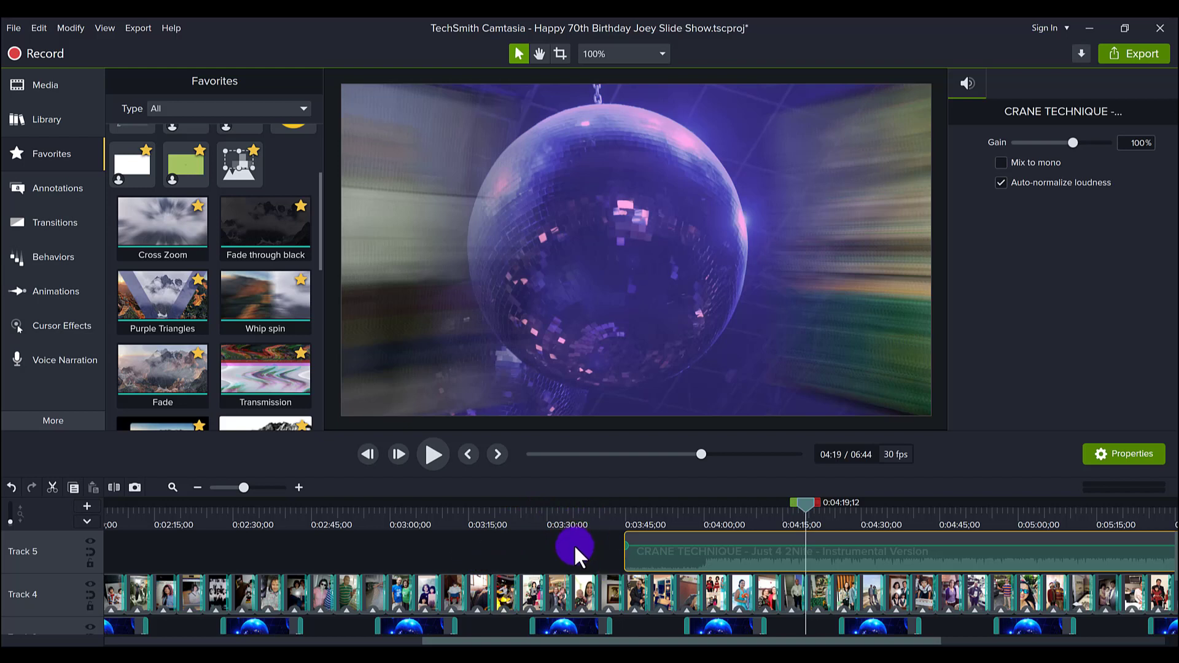
Step: Fit the whole project in the timeline and drag the playhead back to 0:00:00;00
scroll(573, 545, down, 3)
click(196, 486)
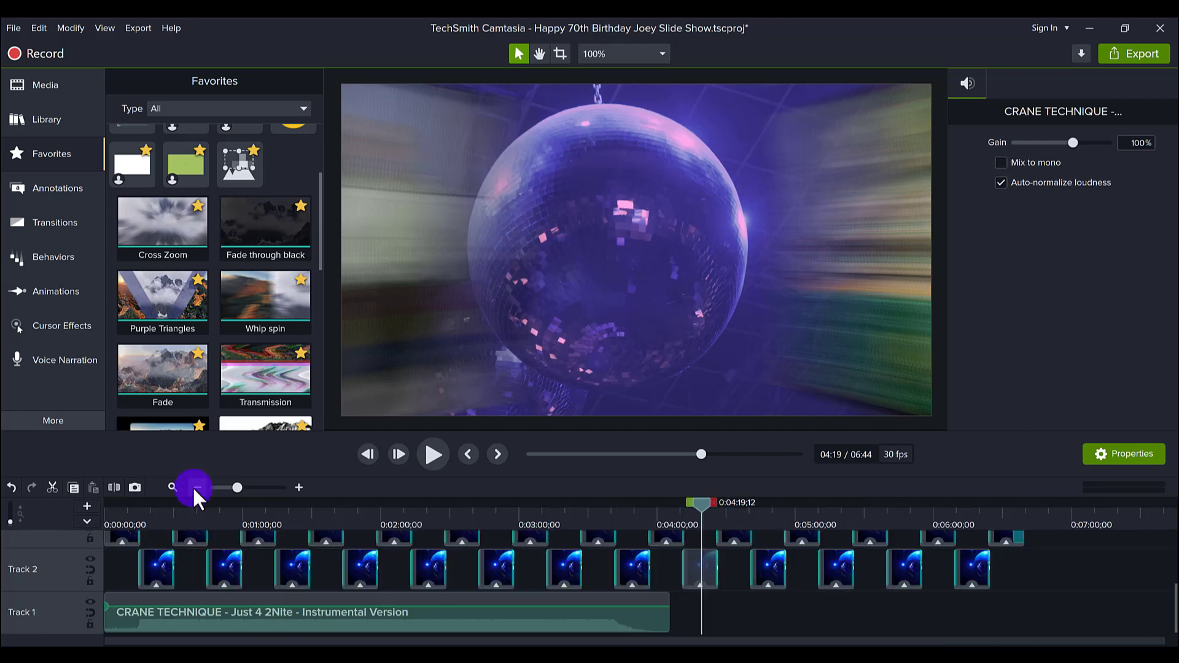
scroll(368, 579, up, 3)
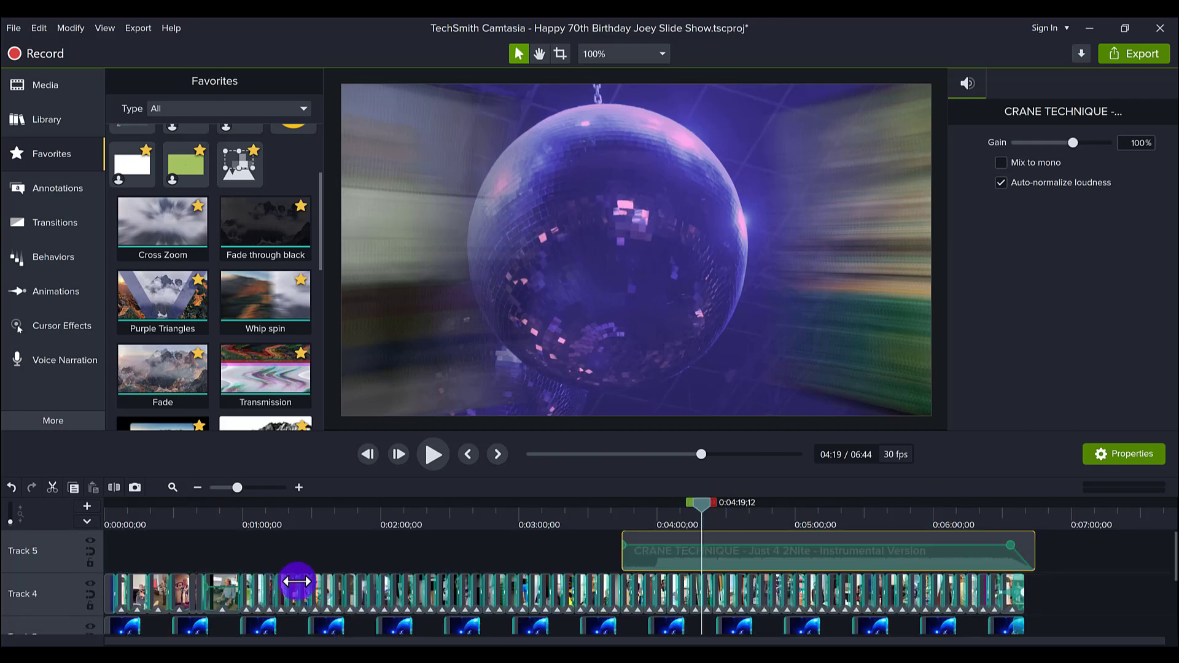
drag(123, 507, 61, 507)
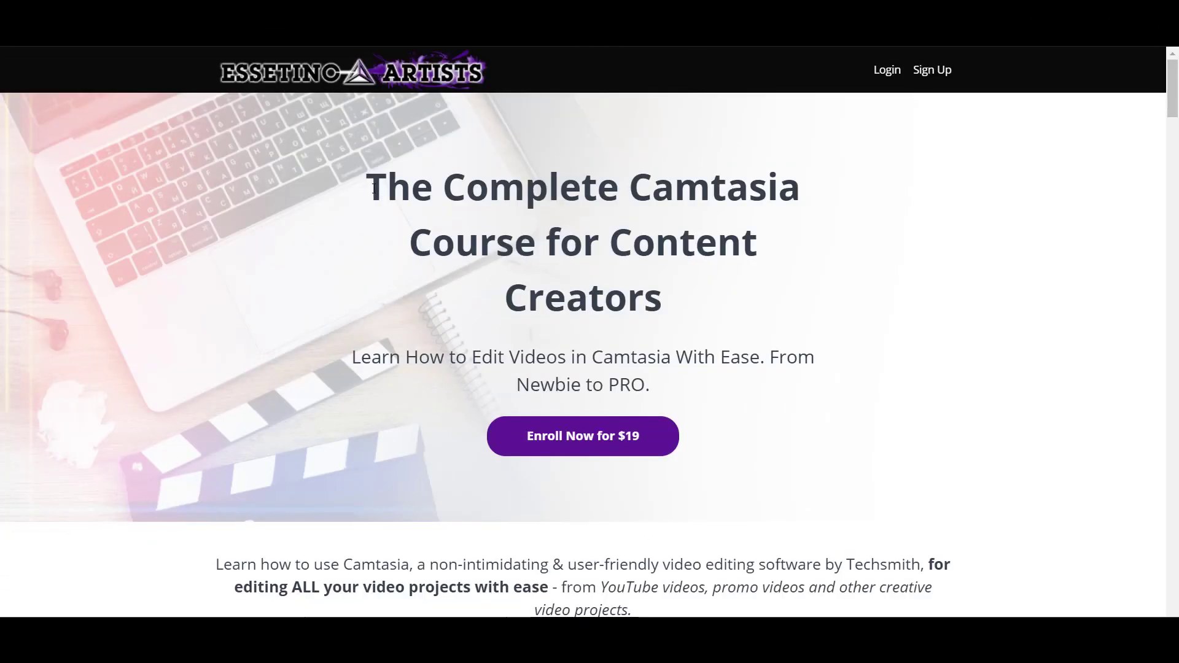
drag(367, 191, 718, 300)
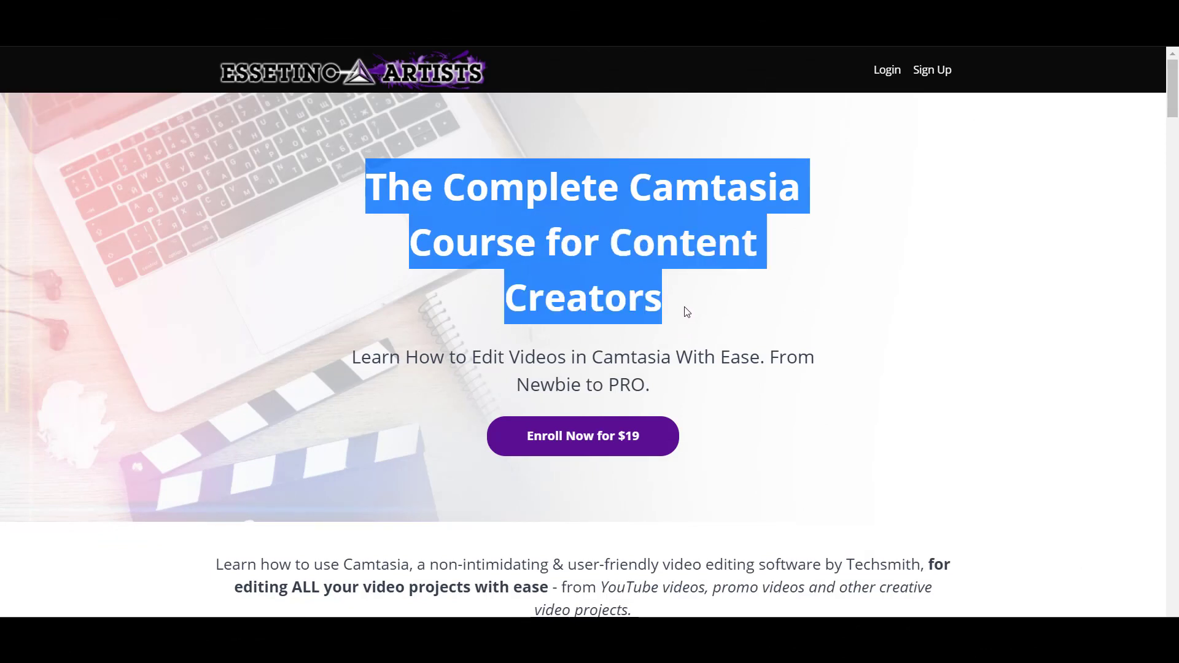
click(729, 387)
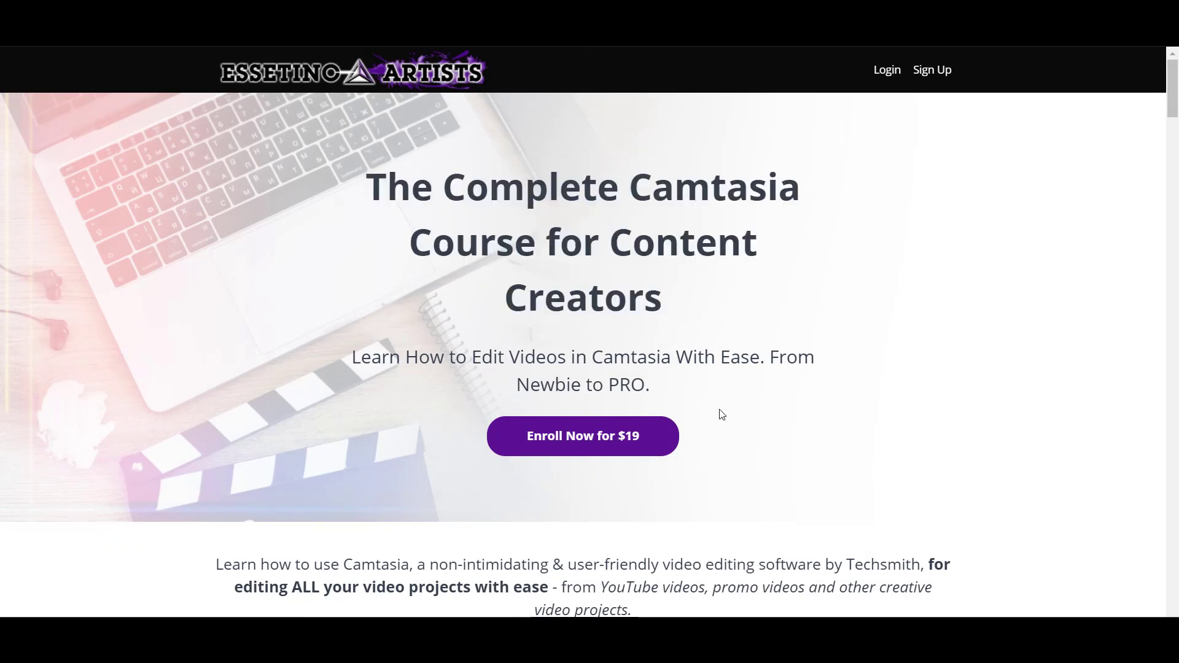
scroll(722, 415, down, 6)
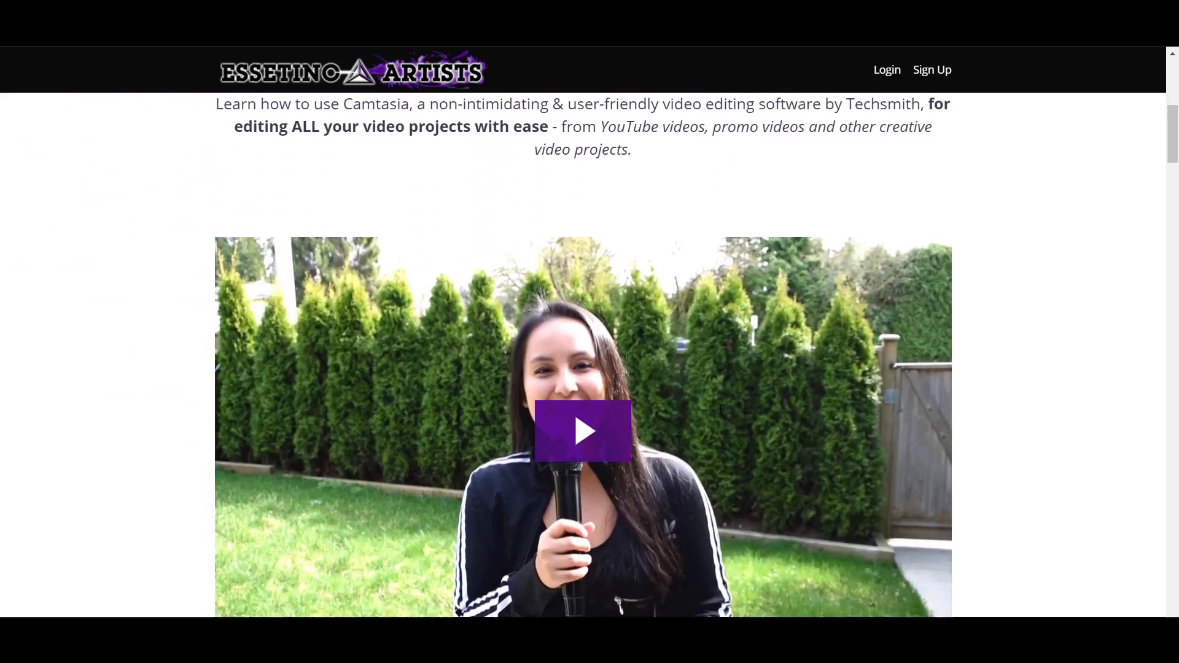
scroll(721, 409, down, 5)
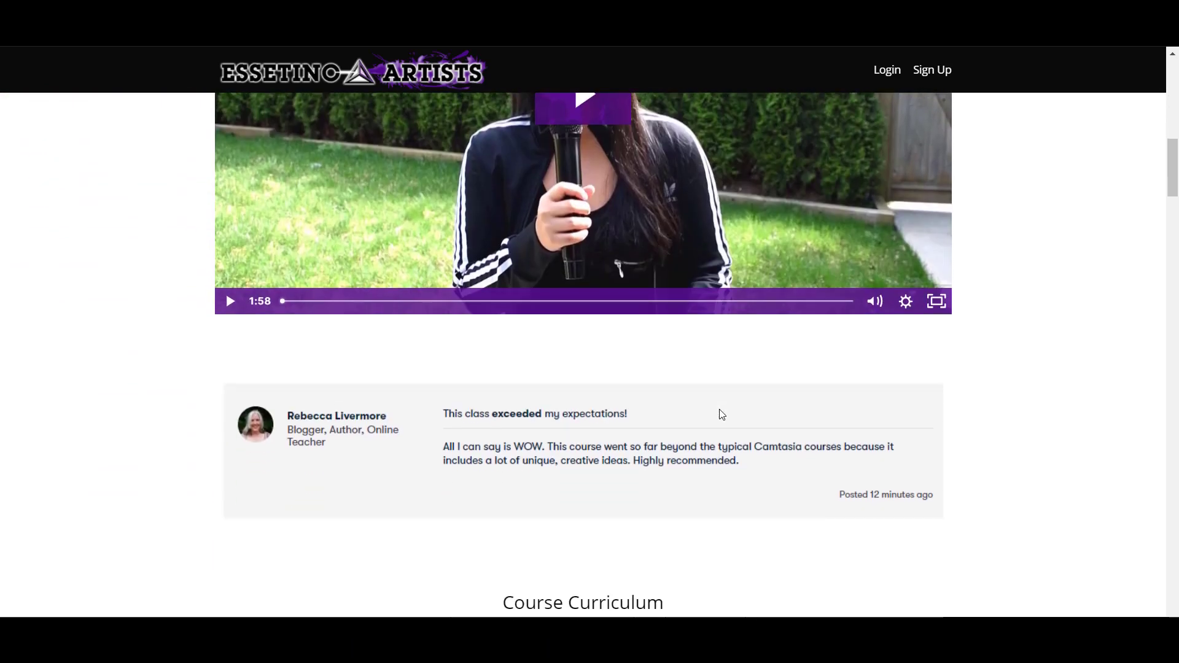
scroll(722, 415, down, 4)
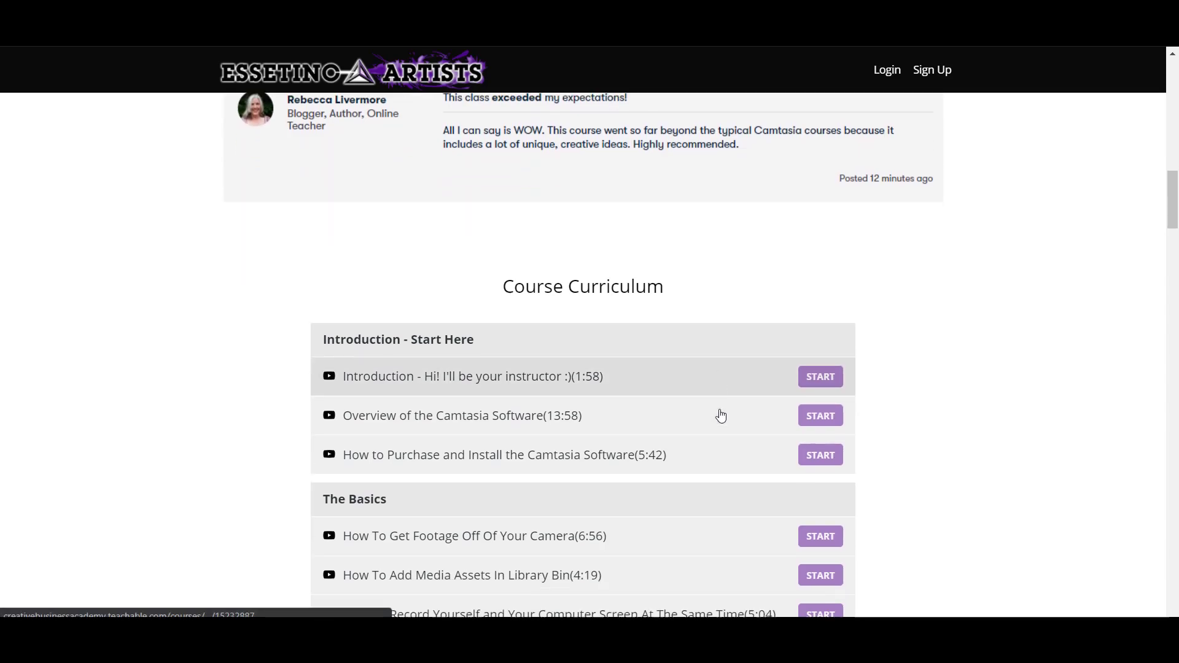
scroll(721, 415, down, 2)
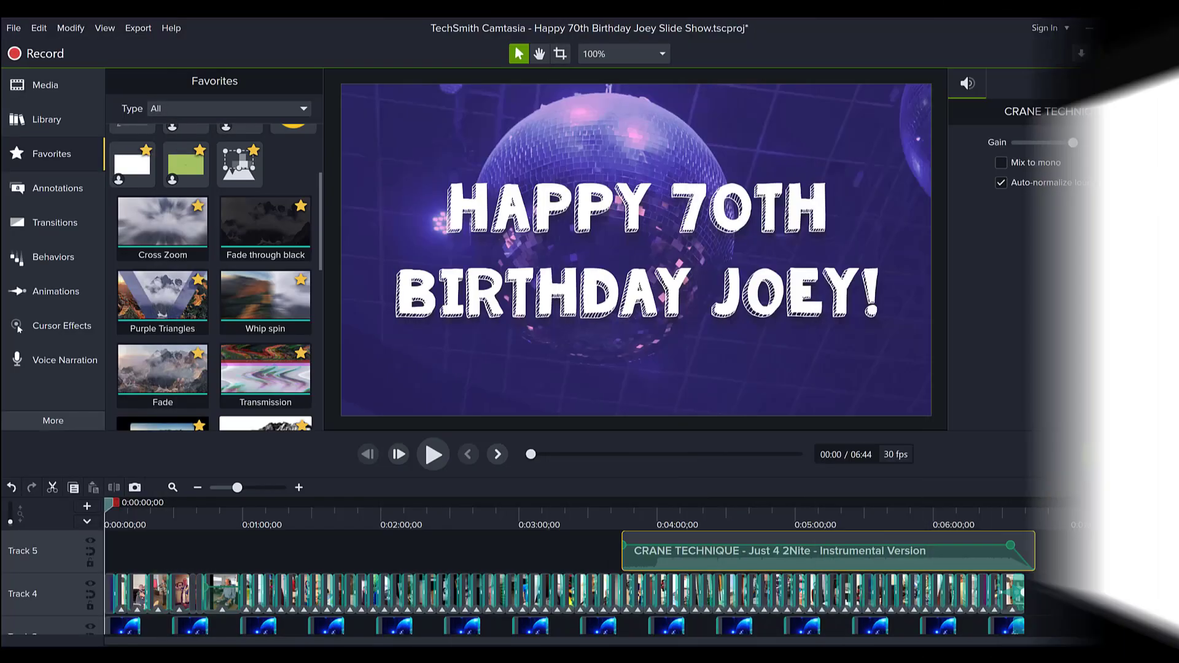